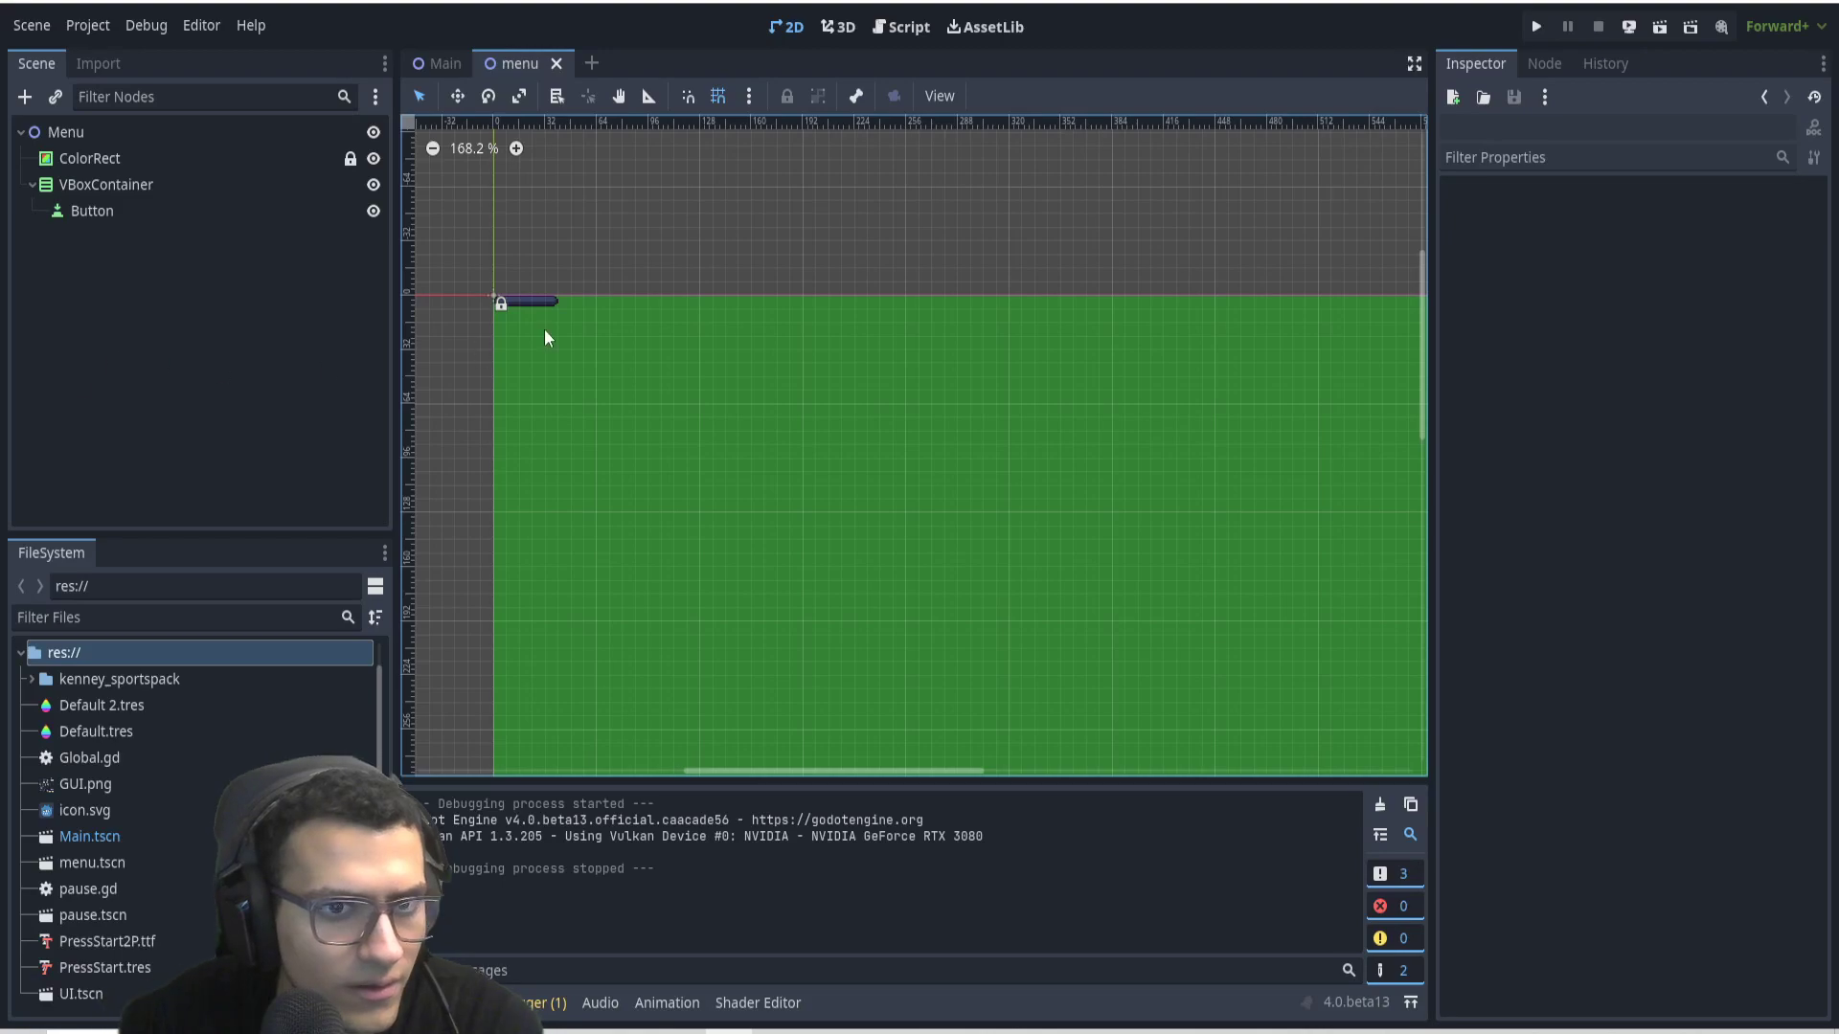
Duplicate the button so the VBoxContainer holds three stacked buttons.
left_click(261, 213)
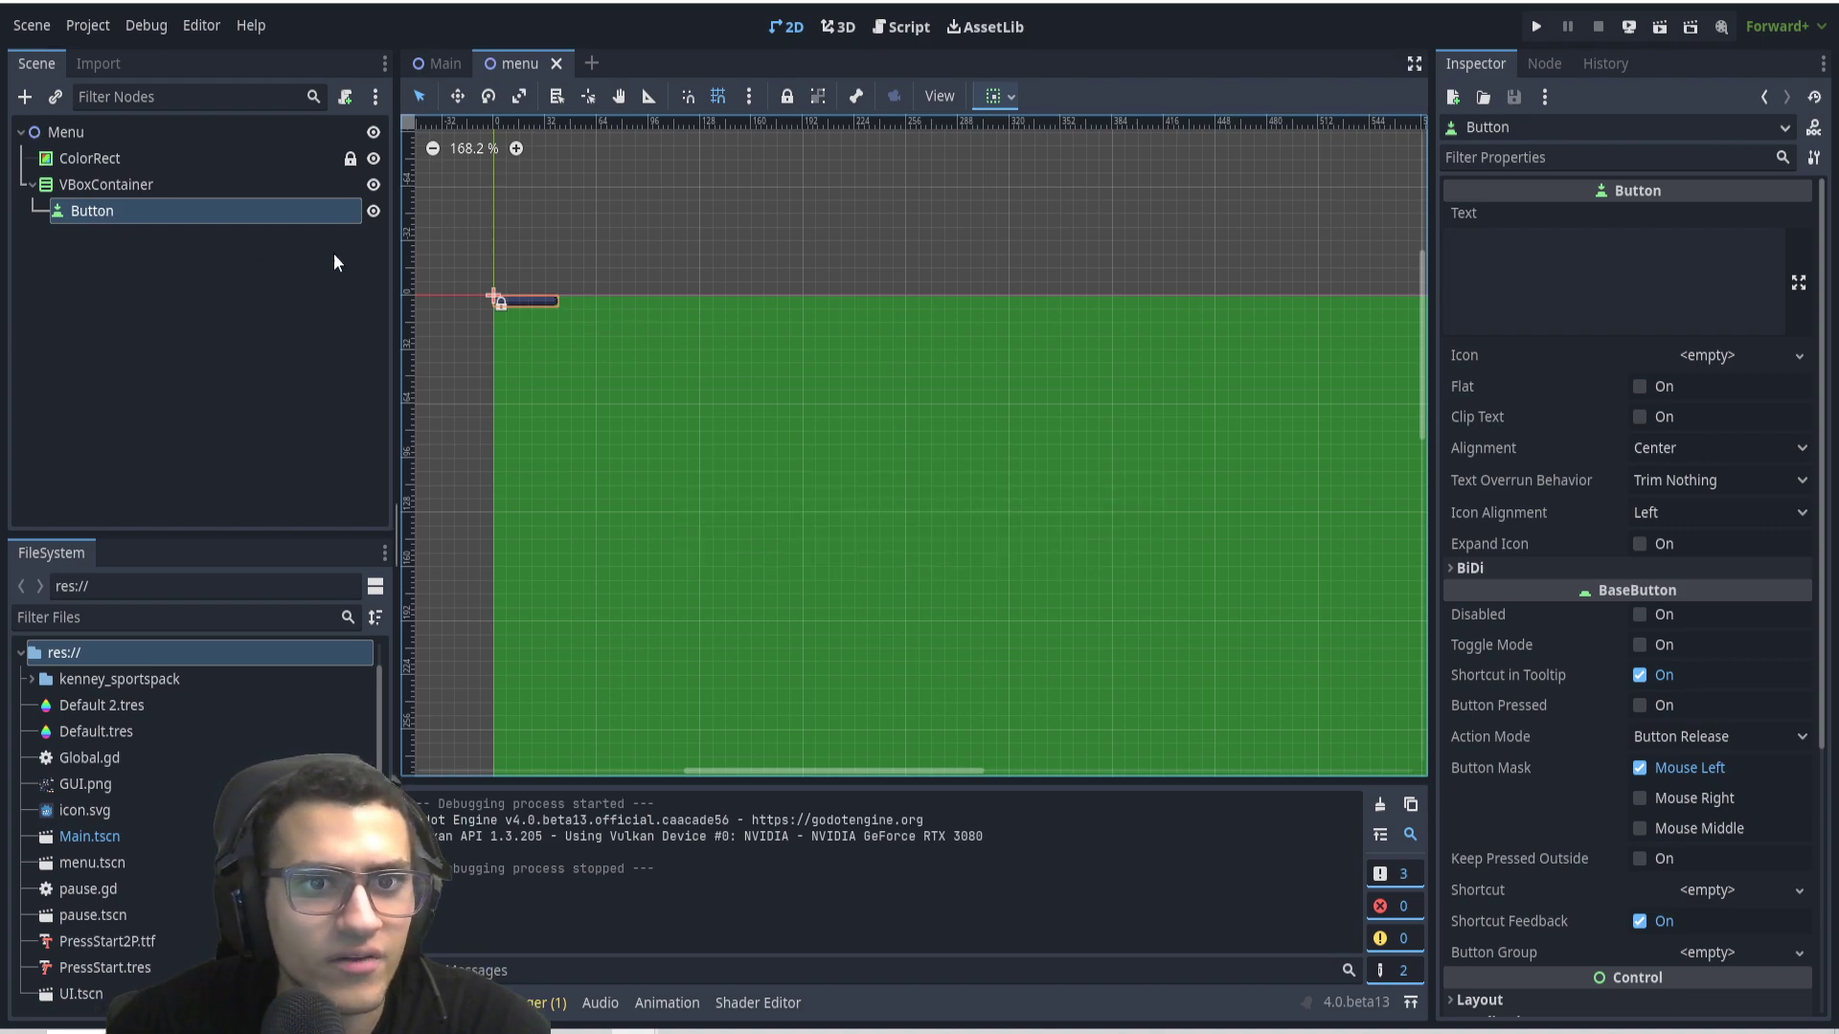
key("ctrl+d")
key("ctrl+d")
left_click(108, 187)
left_click(136, 214)
Move the VBoxContainer to (192, 64), resize it to 128×96, and select all three buttons.
left_click(141, 182)
mouse_move(512, 341)
left_mouse_down()
mouse_move(820, 449)
mouse_move(1007, 555)
left_mouse_up()
left_click(157, 210)
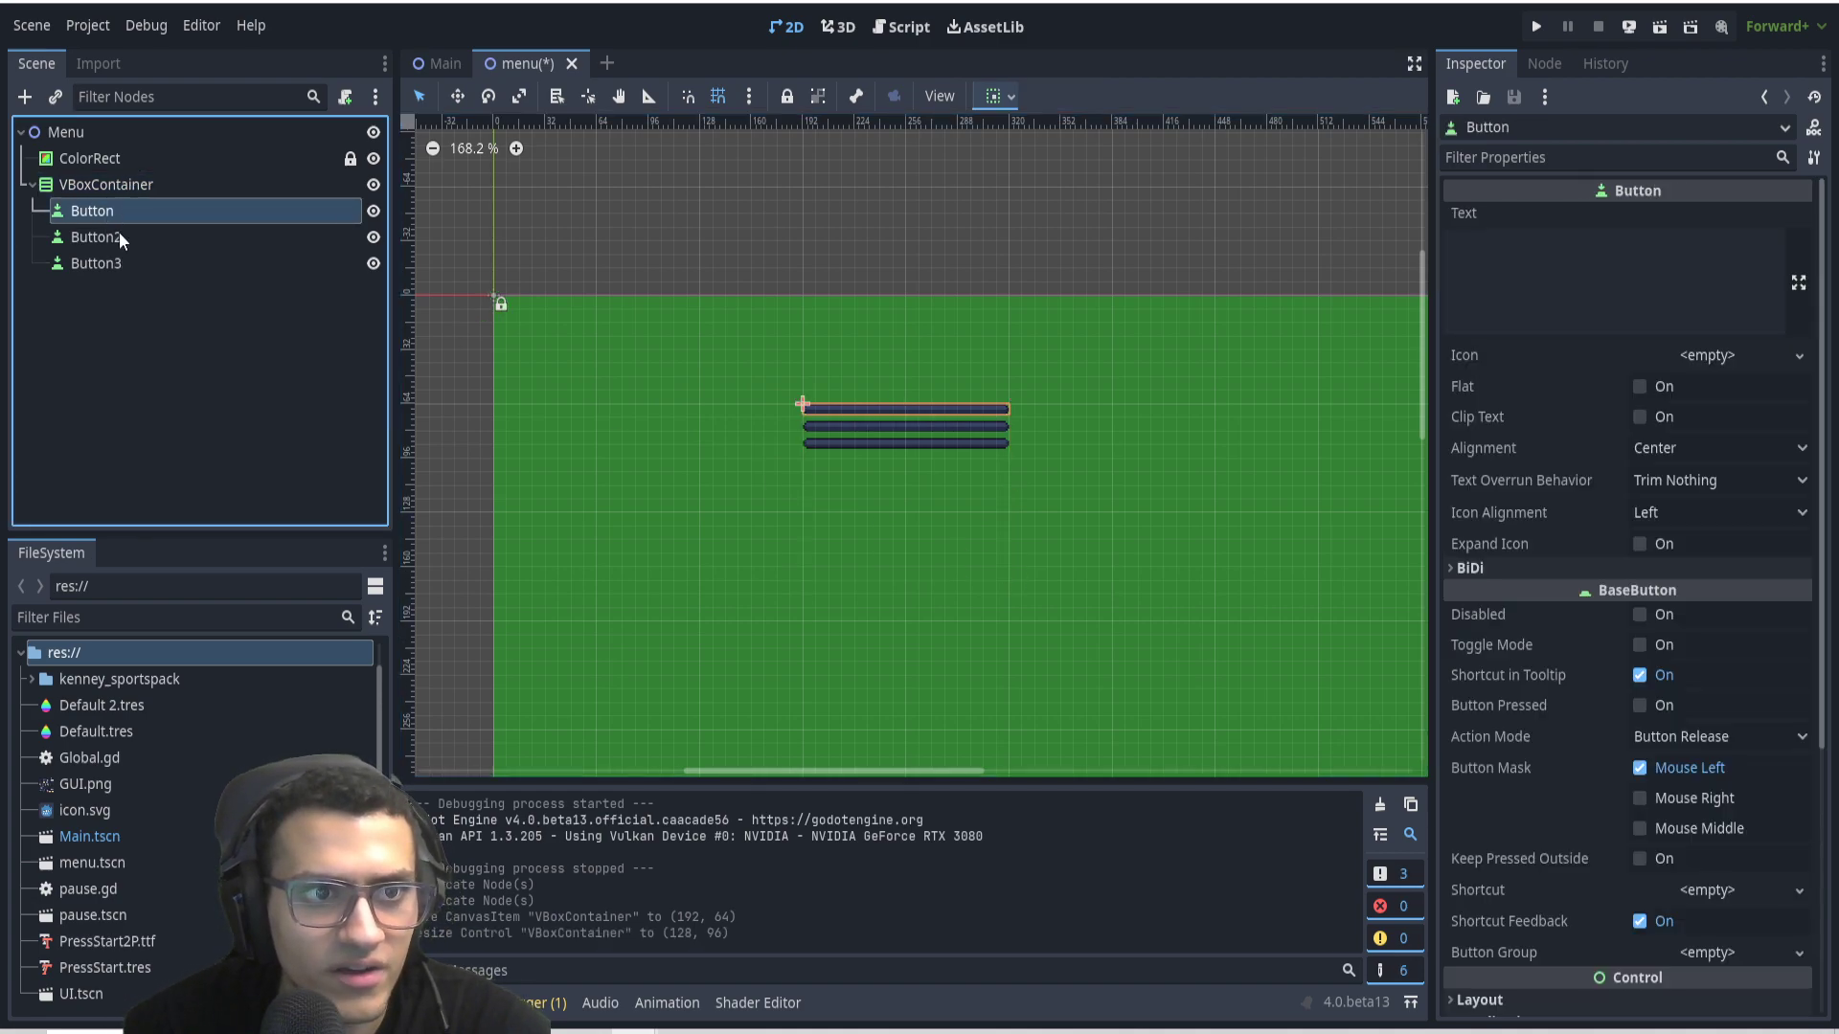
left_click(114, 269, "shift")
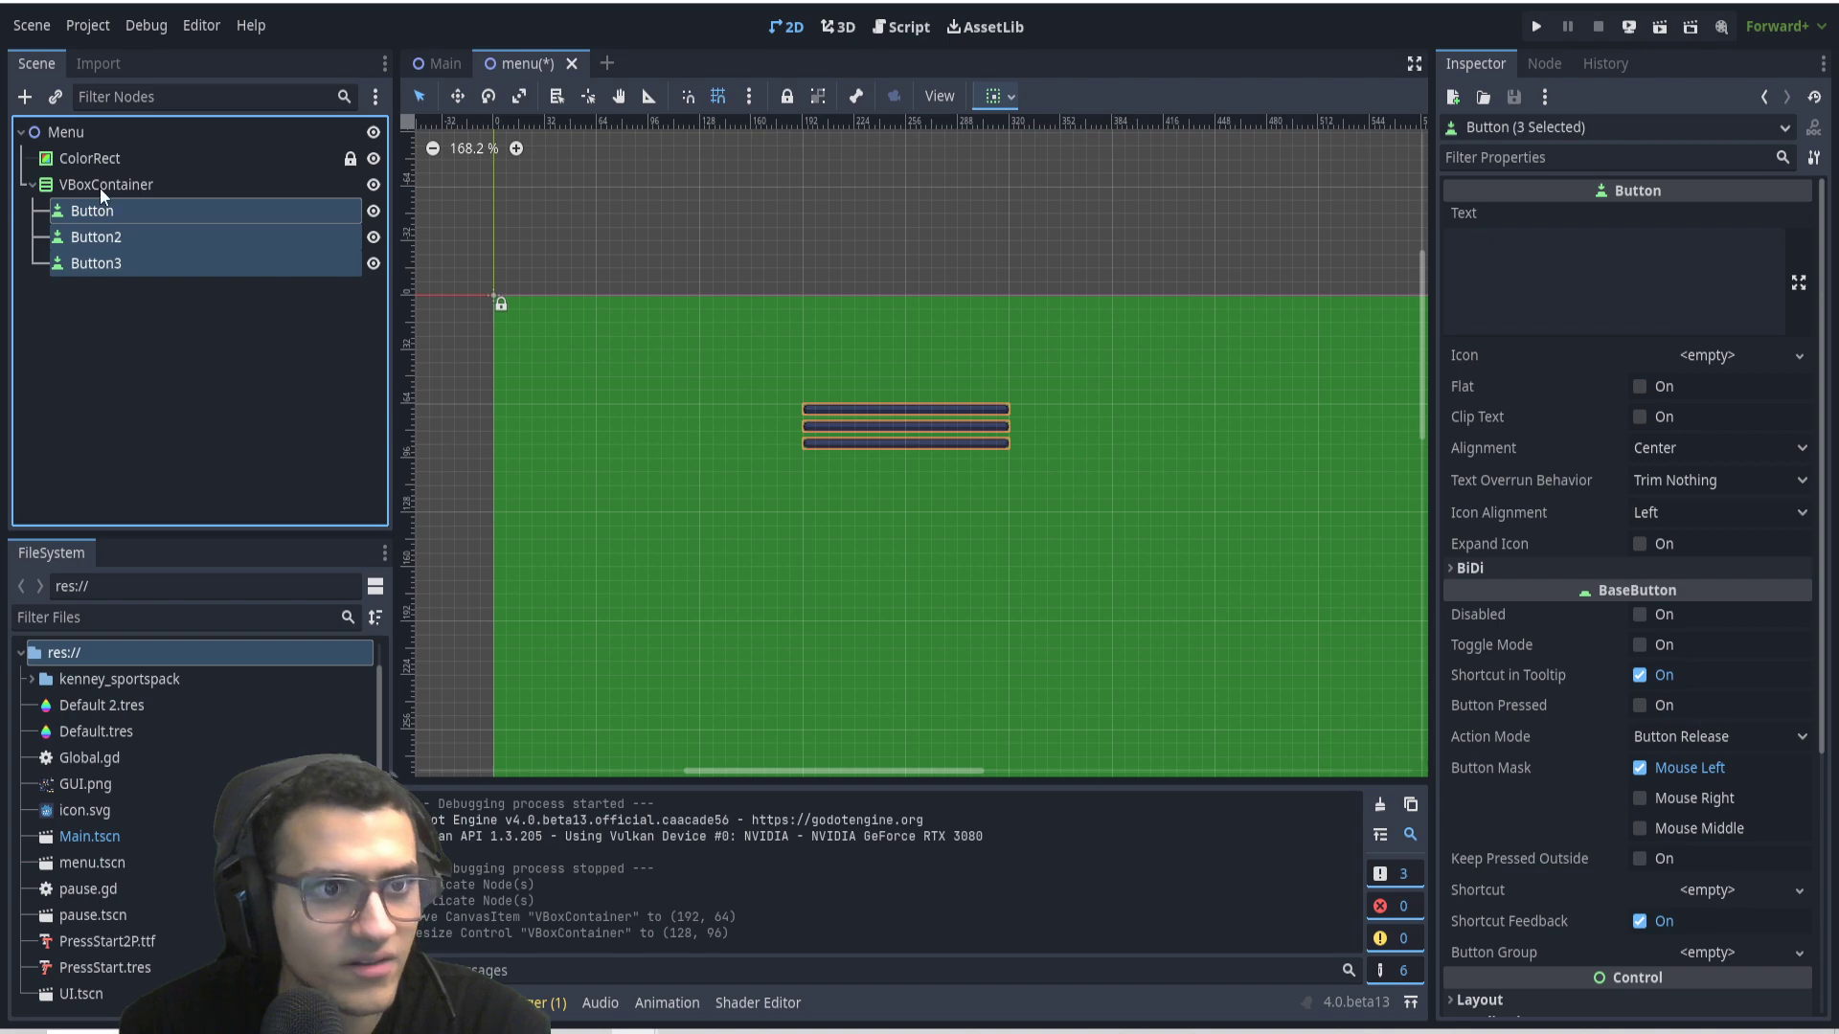
Set the three buttons' Custom Minimum Size height to 70 px.
scroll(1683, 417, "down", 2)
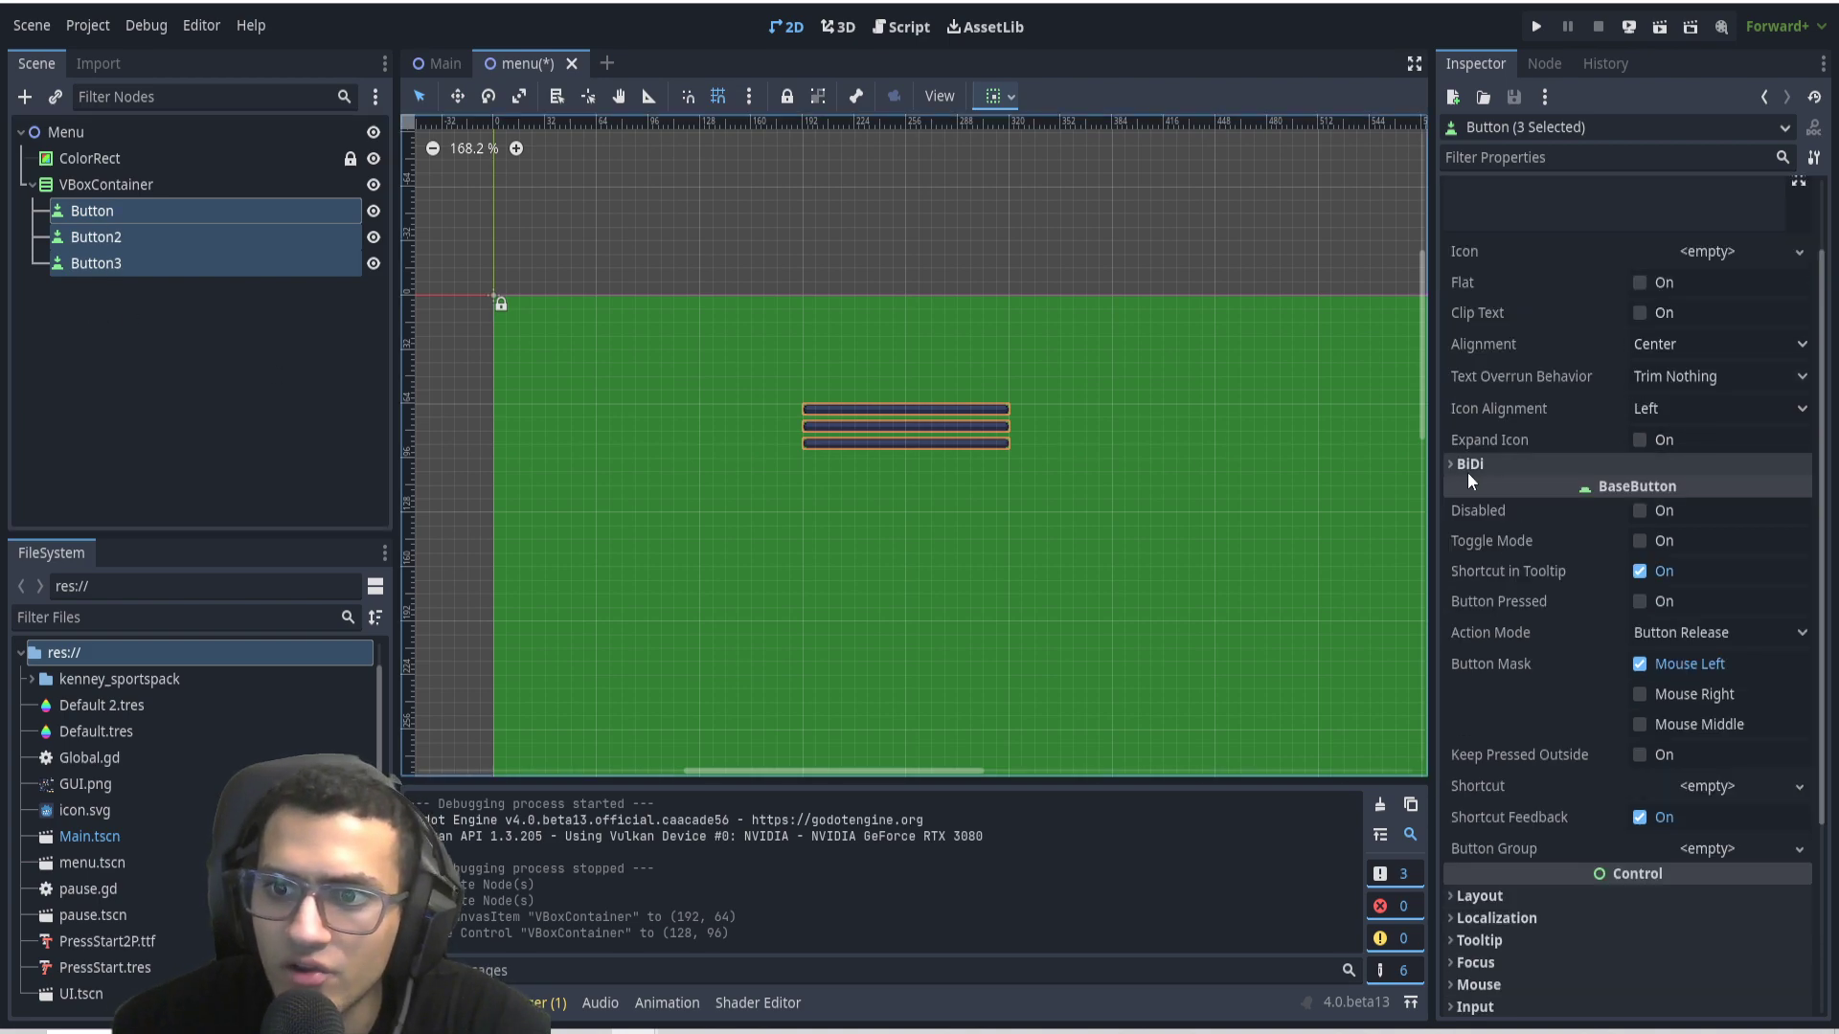
left_click(1519, 894)
scroll(1628, 671, "down", 5)
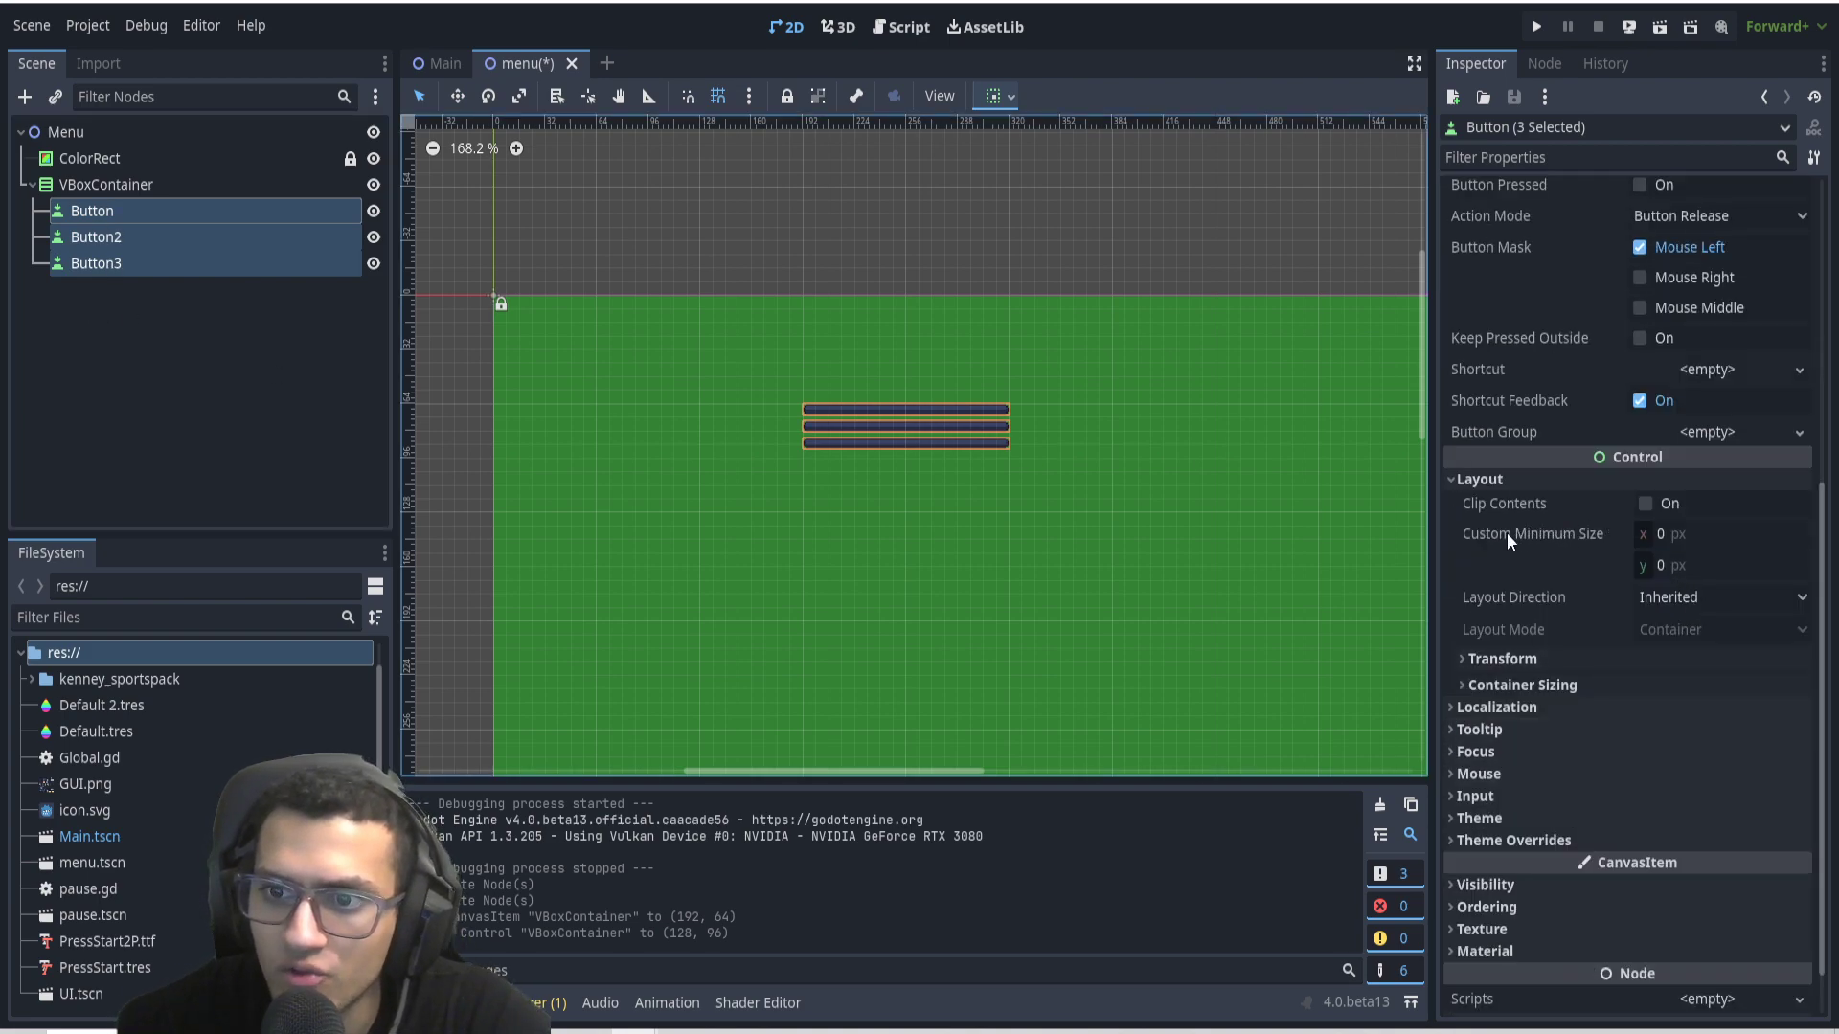
left_click(1667, 538)
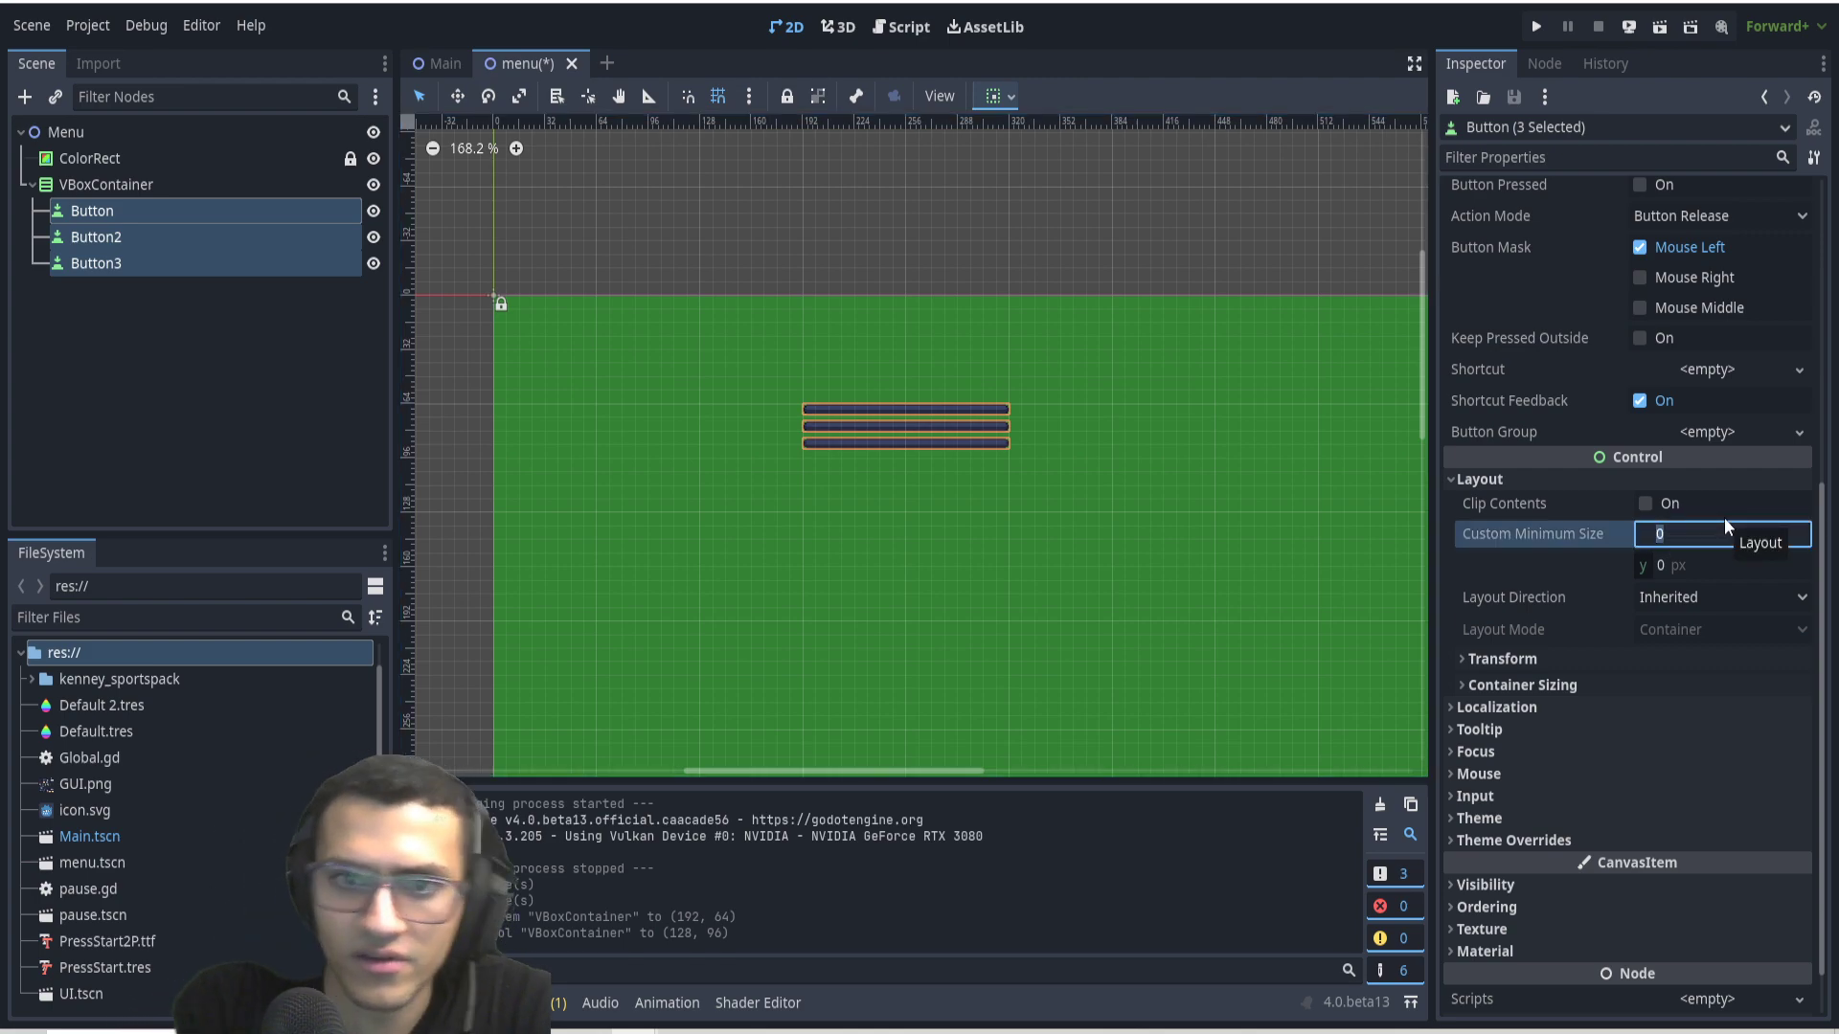
key("Tab")
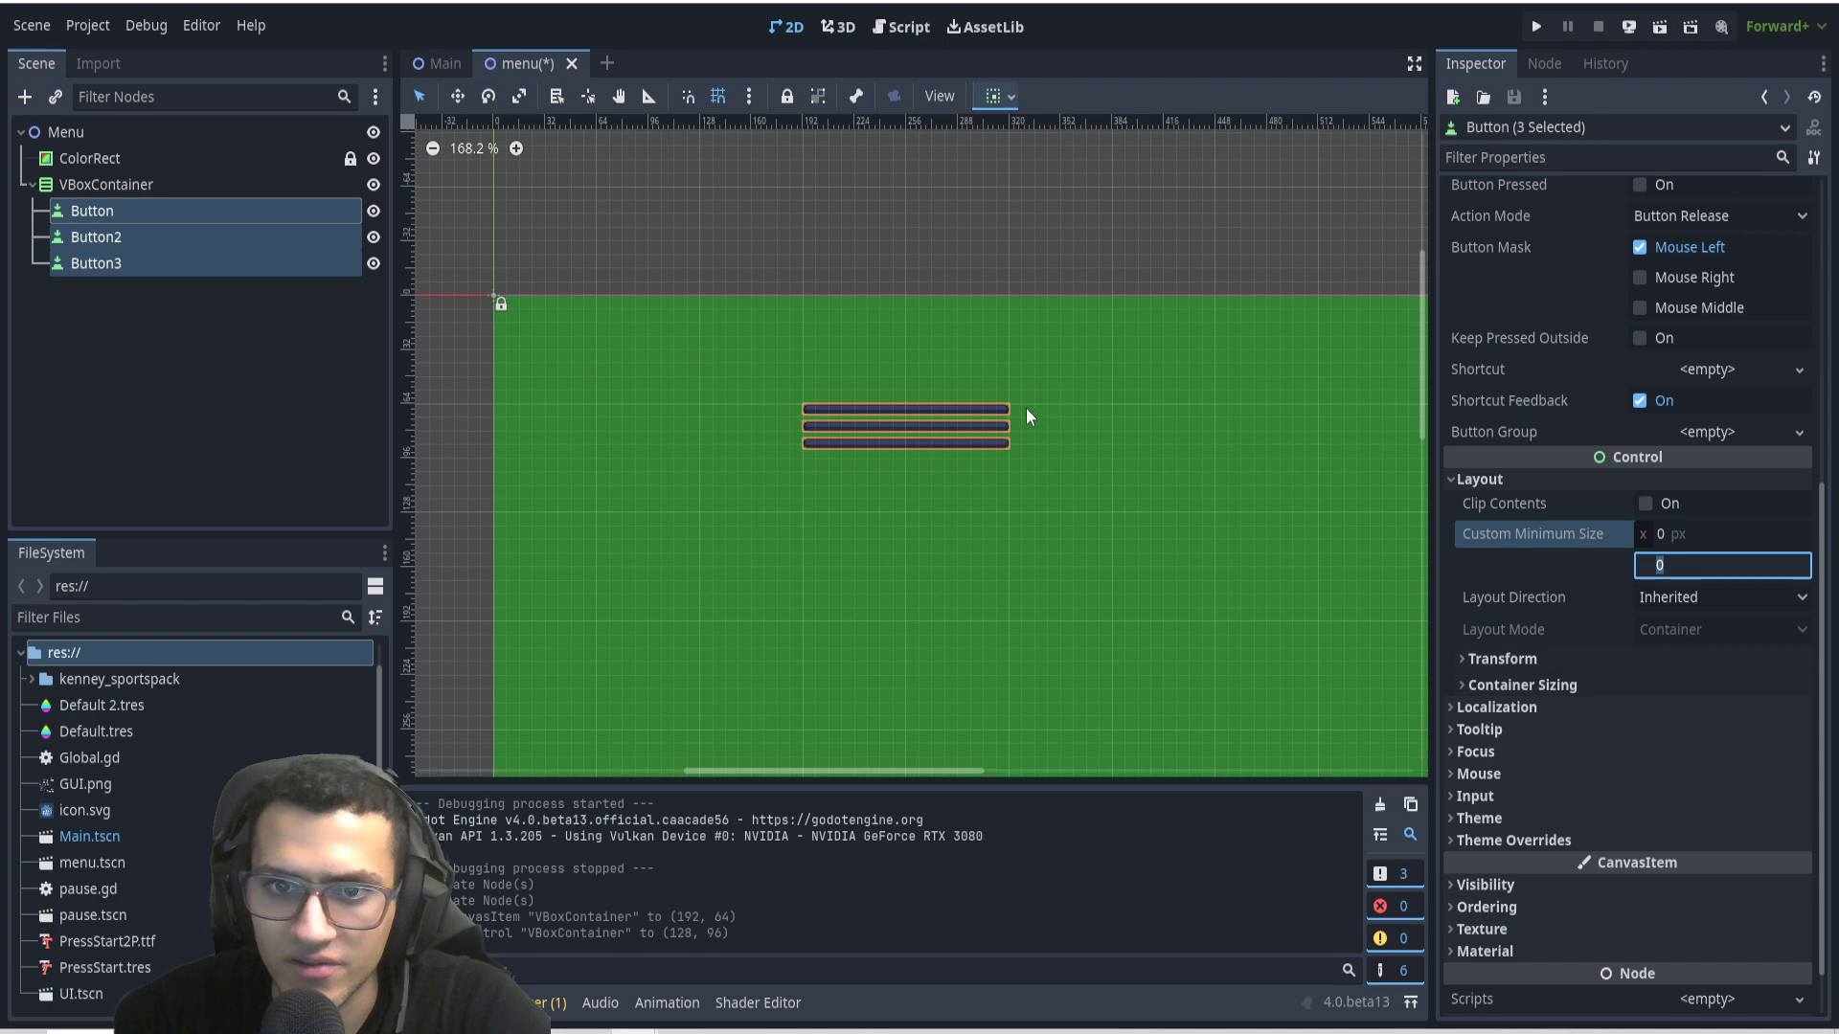
type("70")
key("Return")
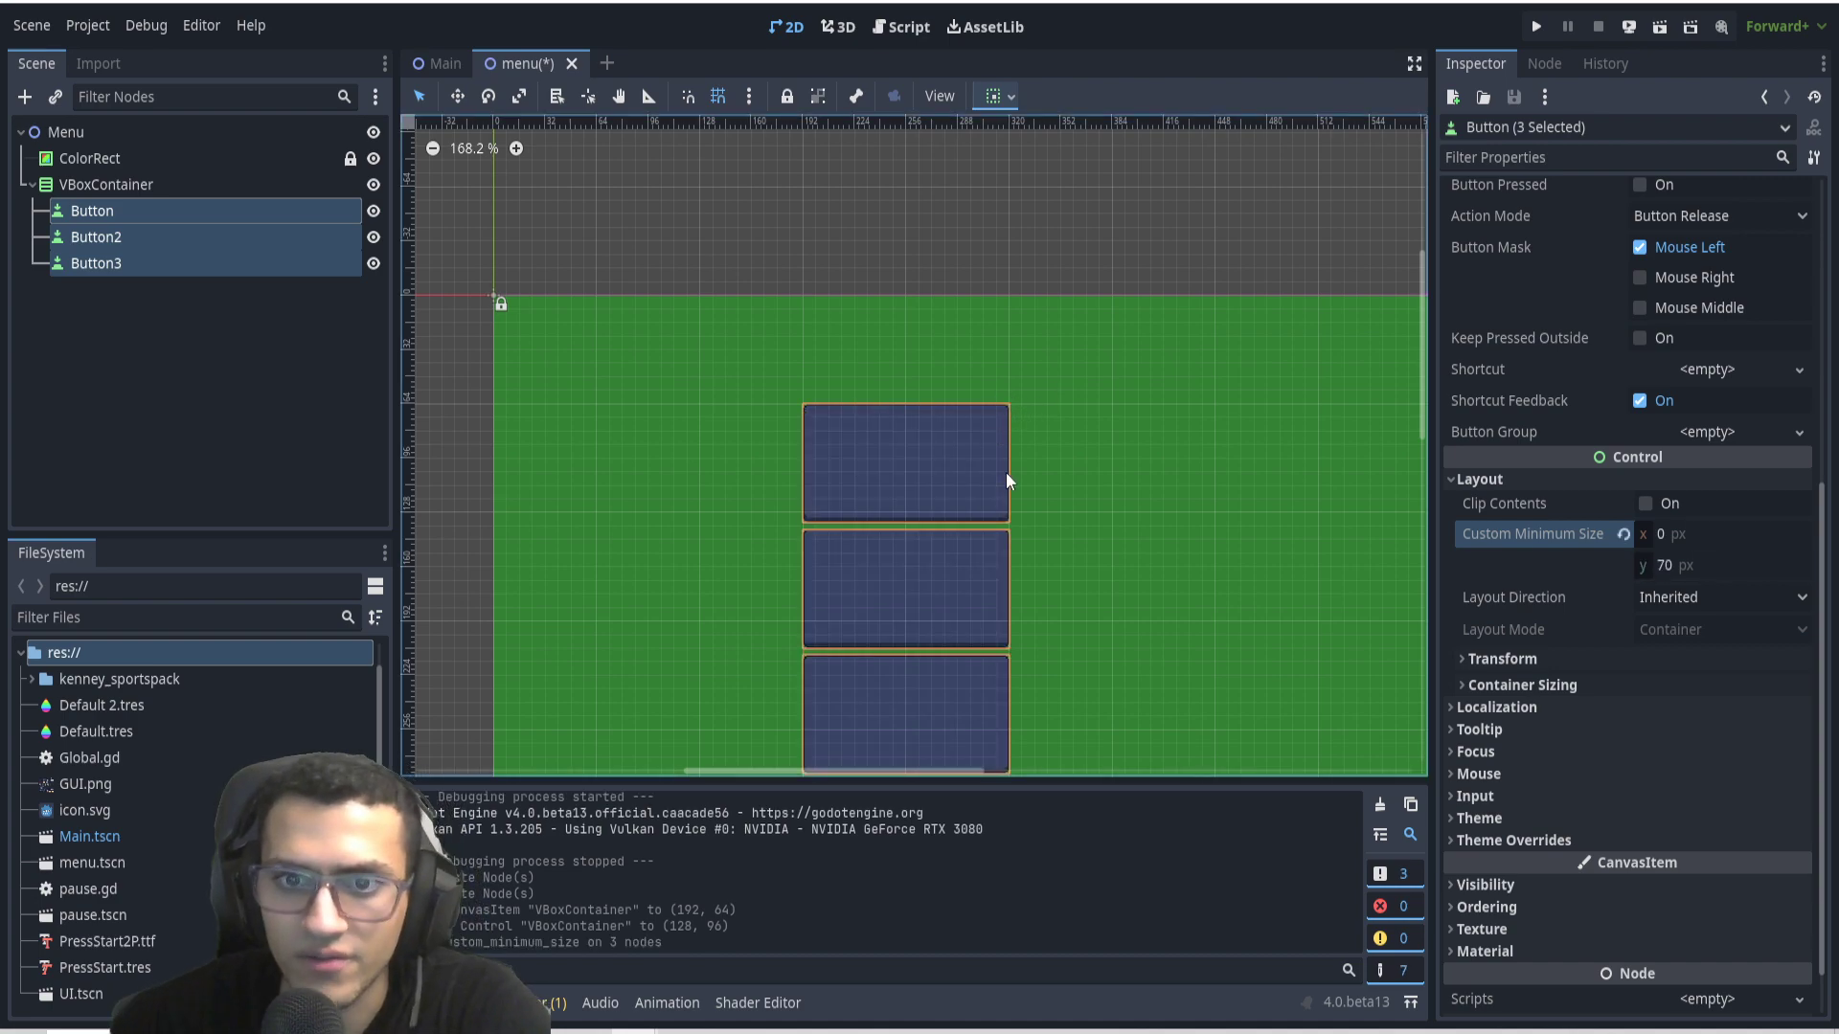
Correct the minimum height to 30 px and save the menu scene.
left_click_drag(1635, 575, 1686, 584)
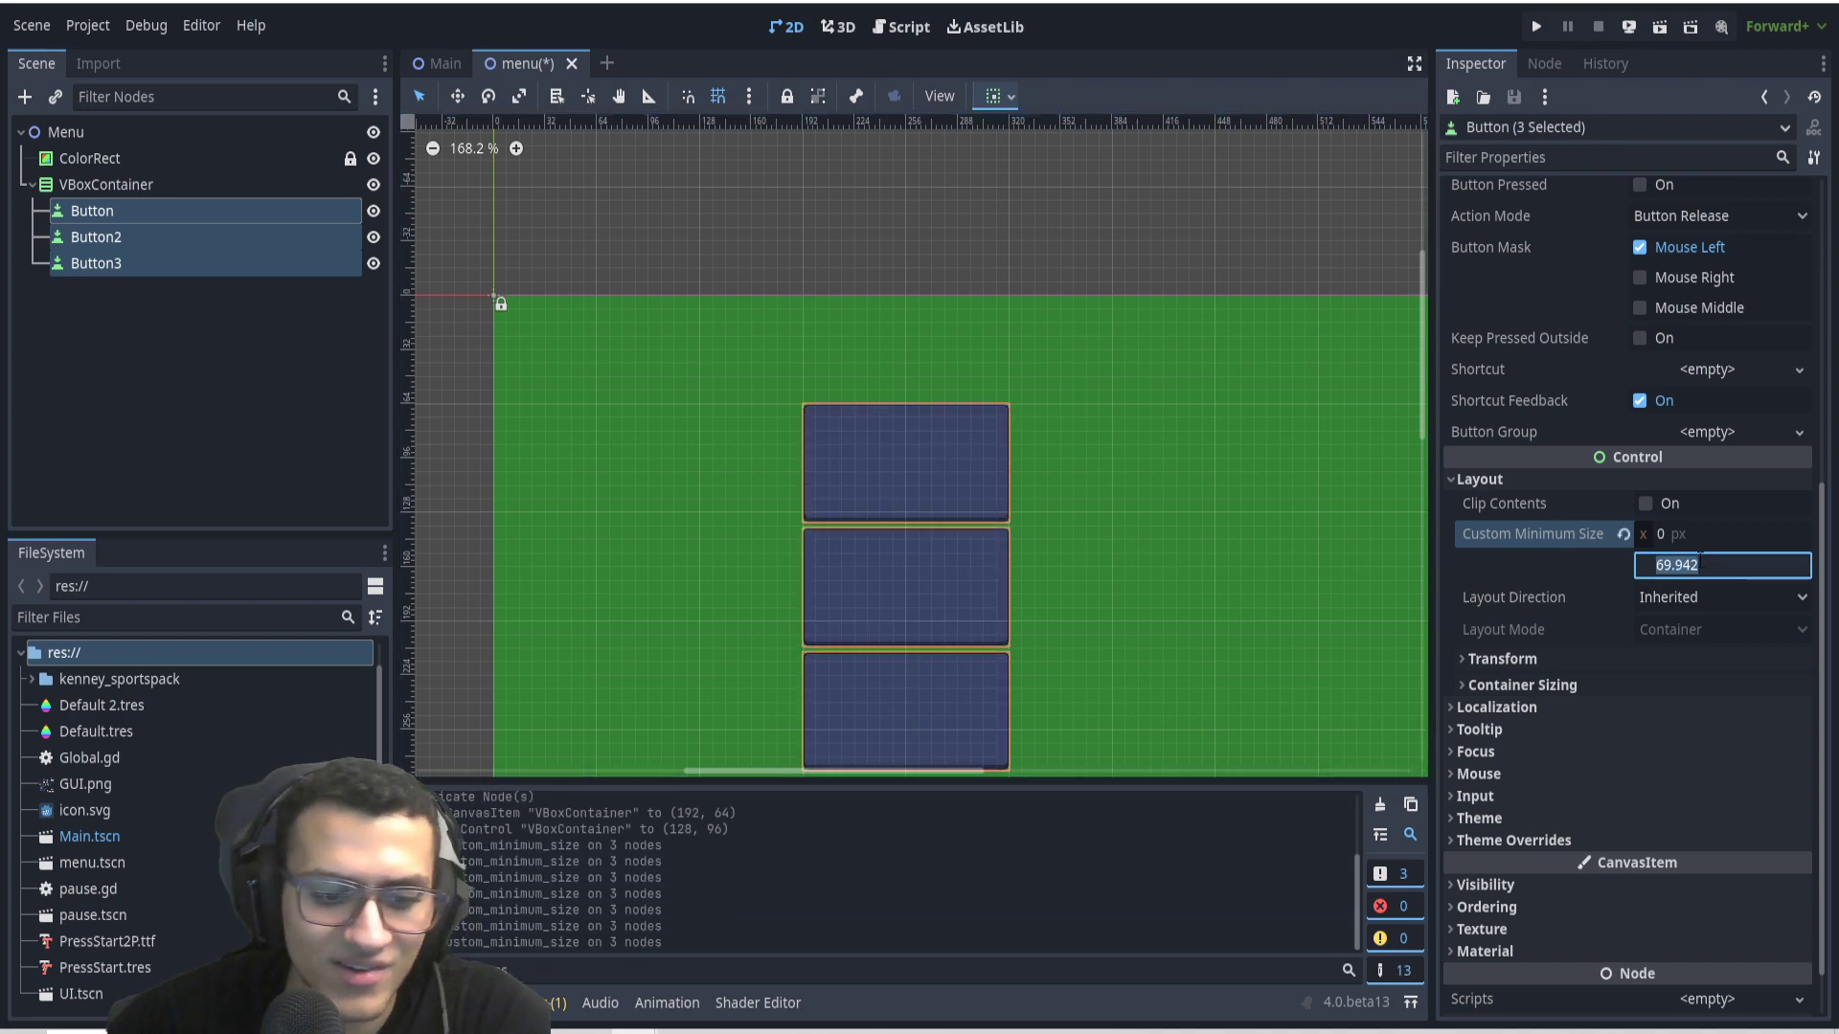
type("30")
key("Return")
key("ctrl+s")
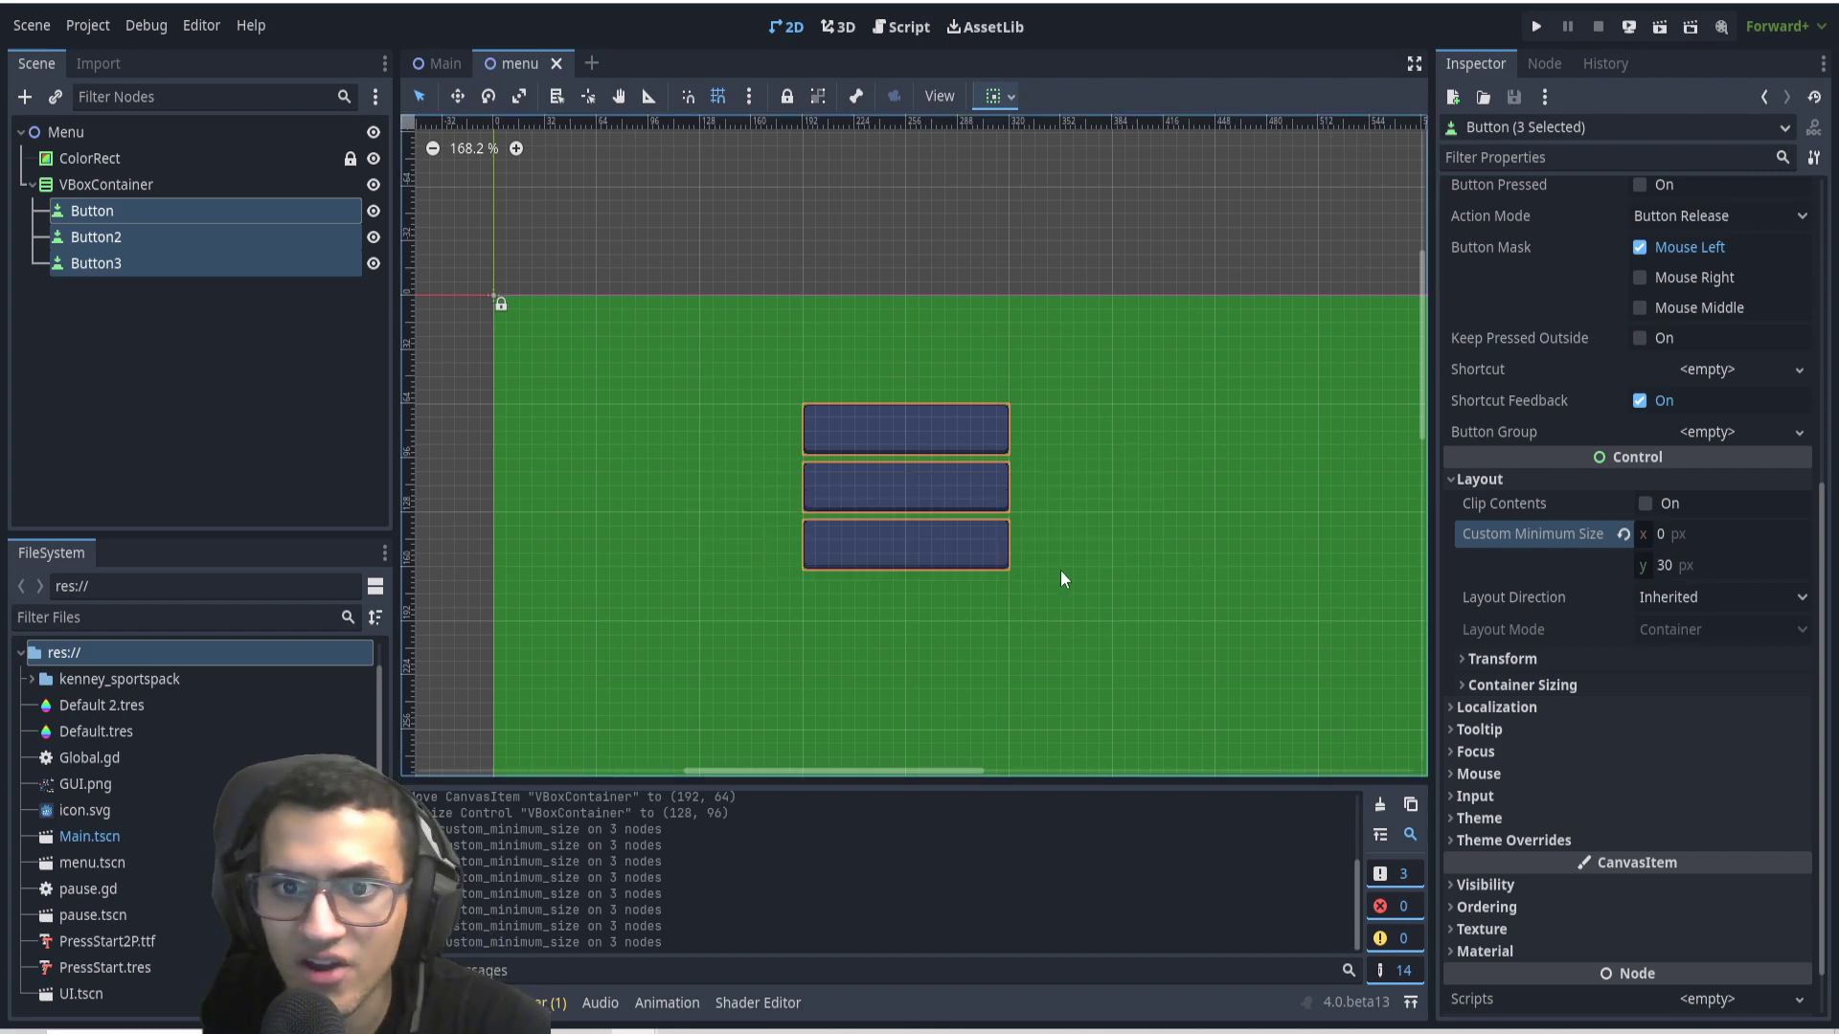
scroll(982, 465, "down", 1)
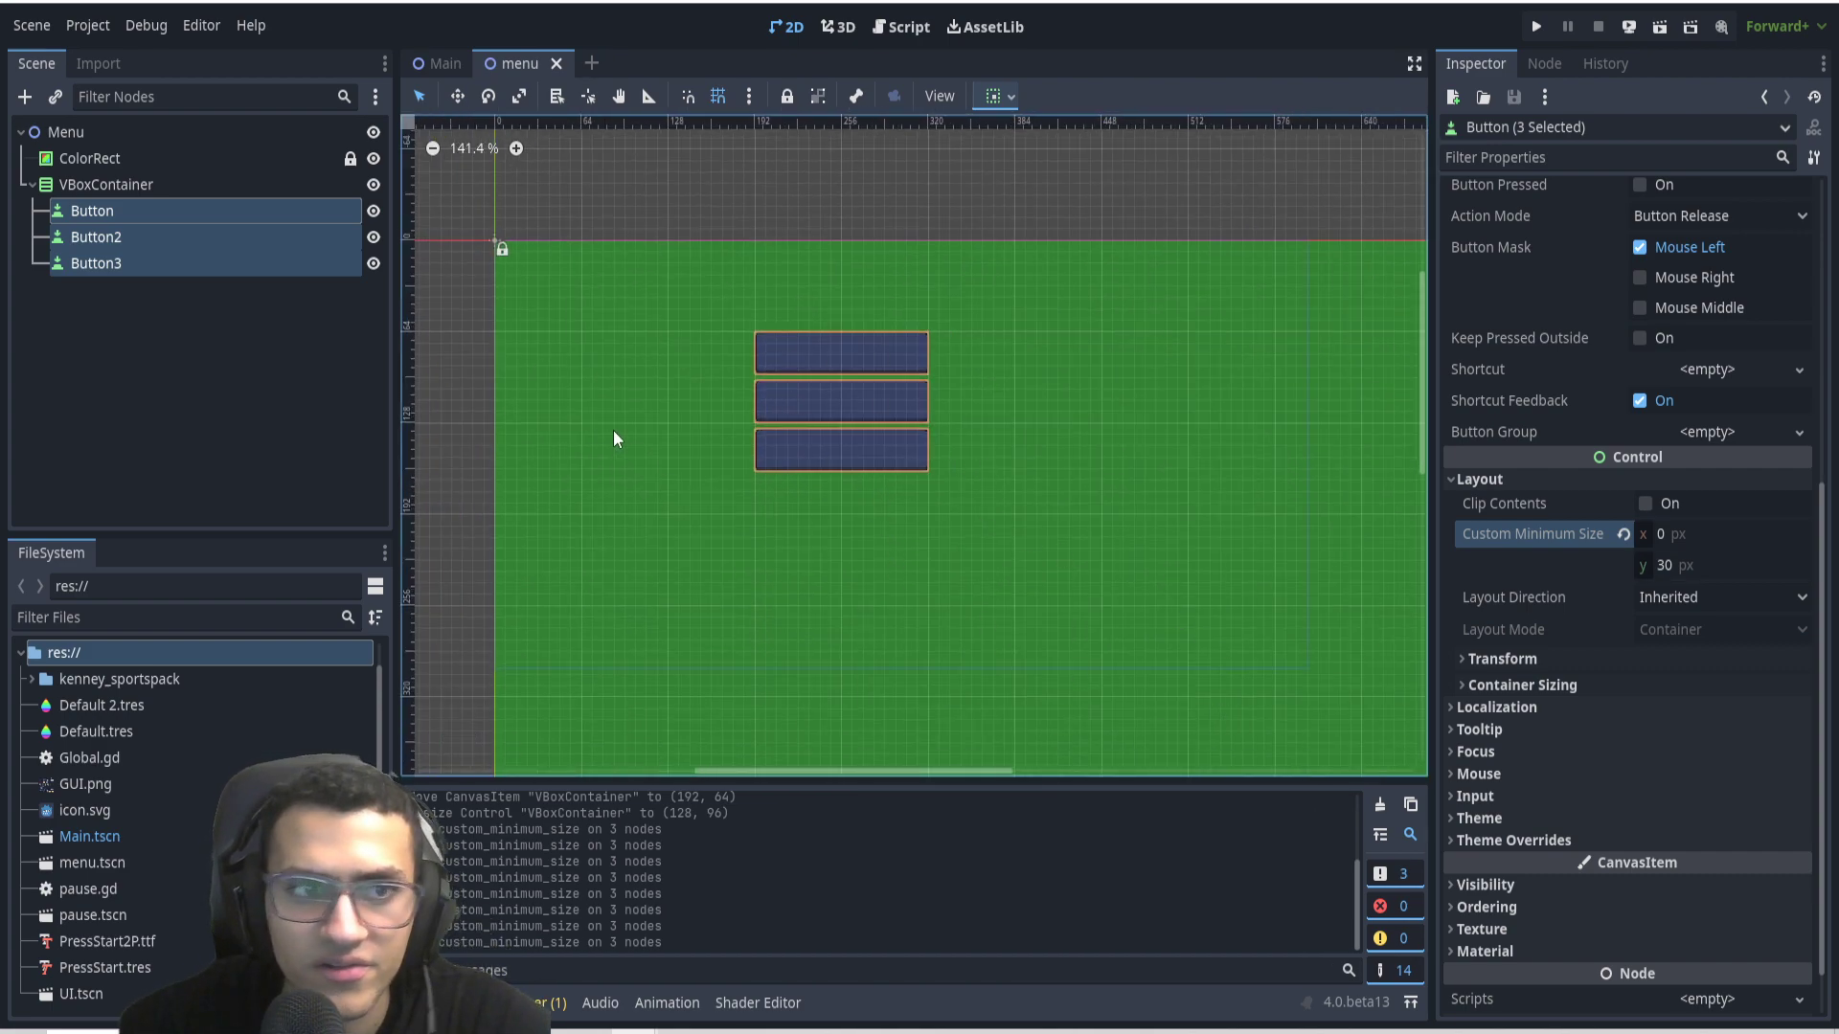
left_click(220, 212)
Give the three buttons the text labels 1, 2 and 3.
left_click(1626, 276)
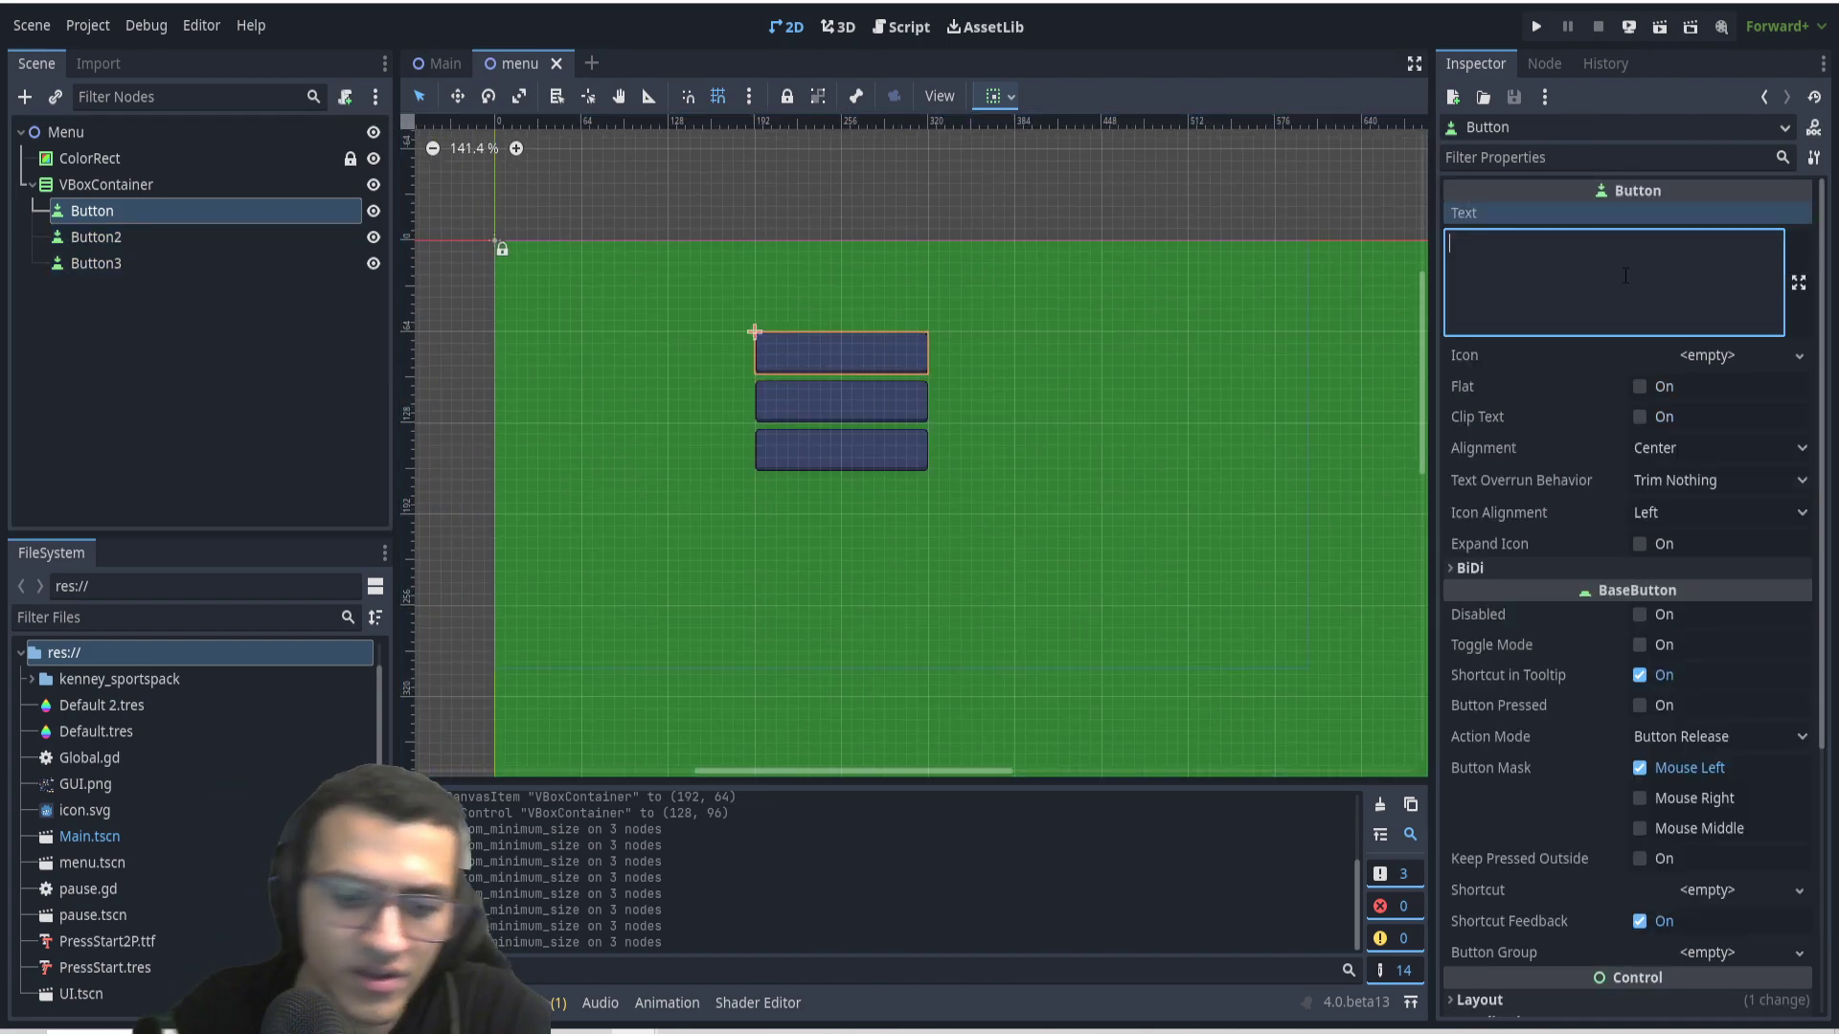
type("1")
left_click(147, 237)
type("2")
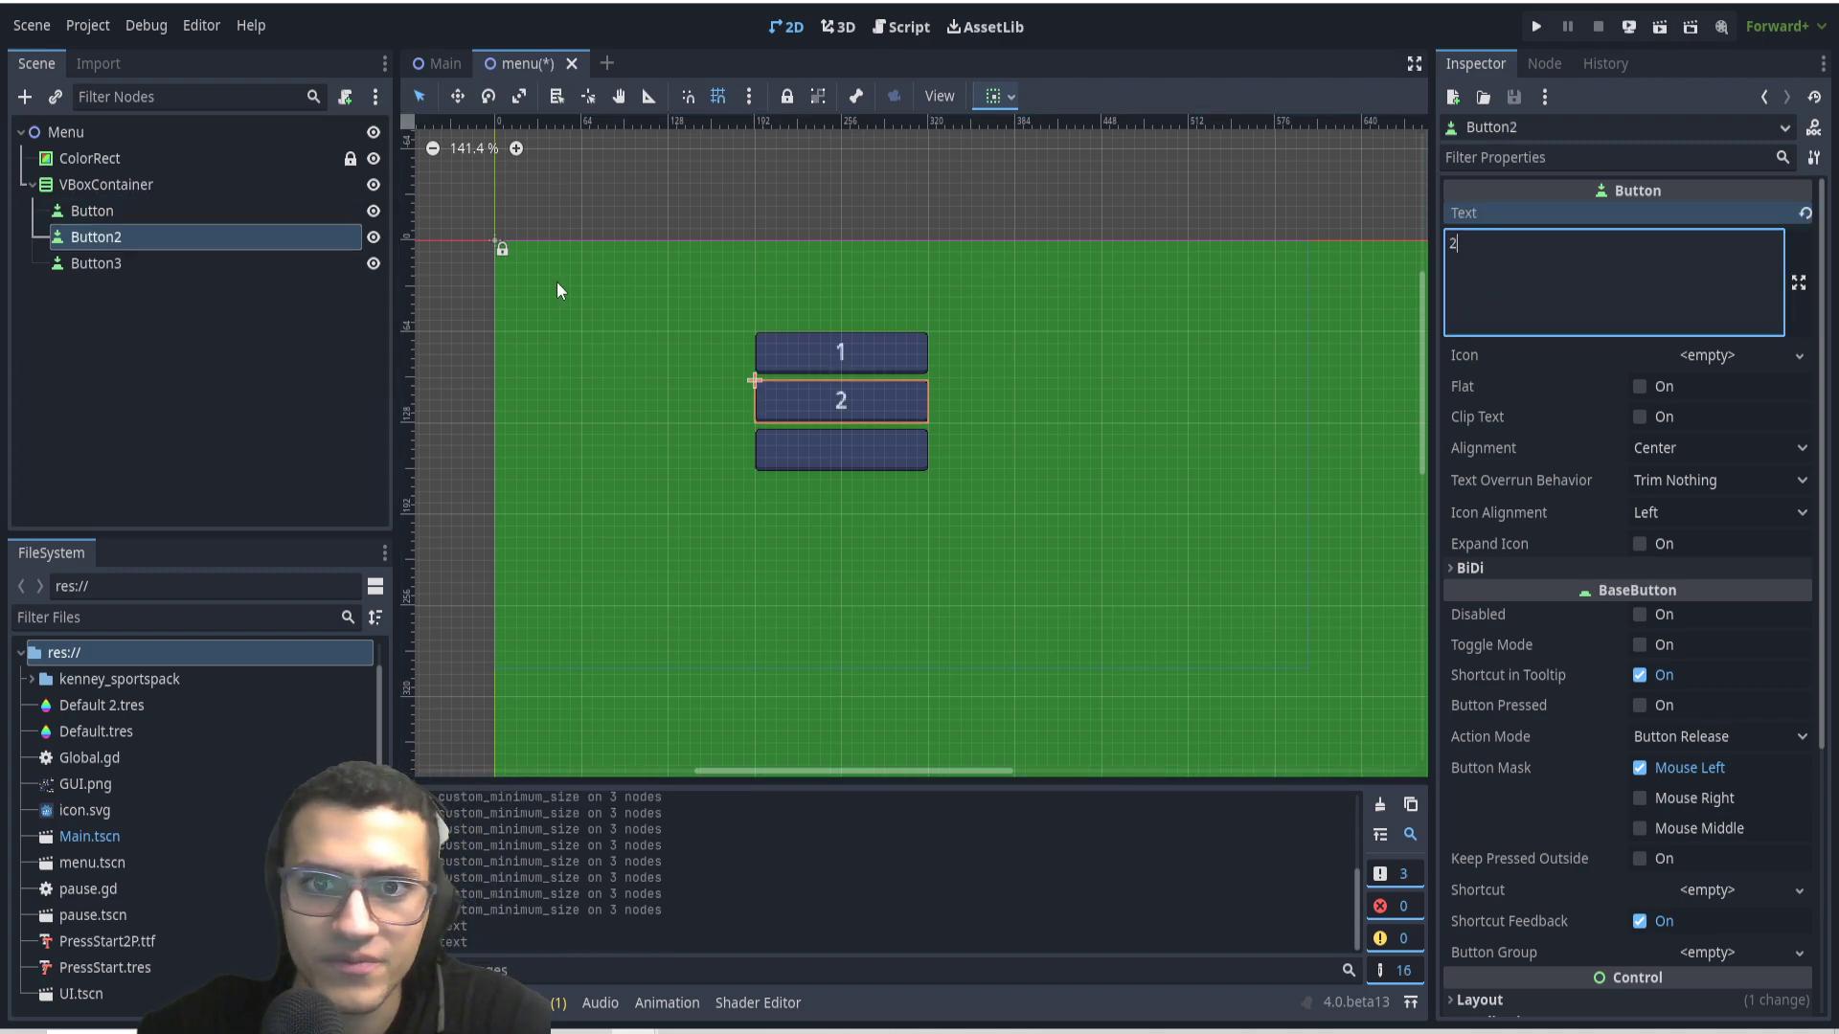
left_click(215, 259)
left_click(1618, 278)
type("3")
View the first button's signals in the Node panel.
left_click(267, 342)
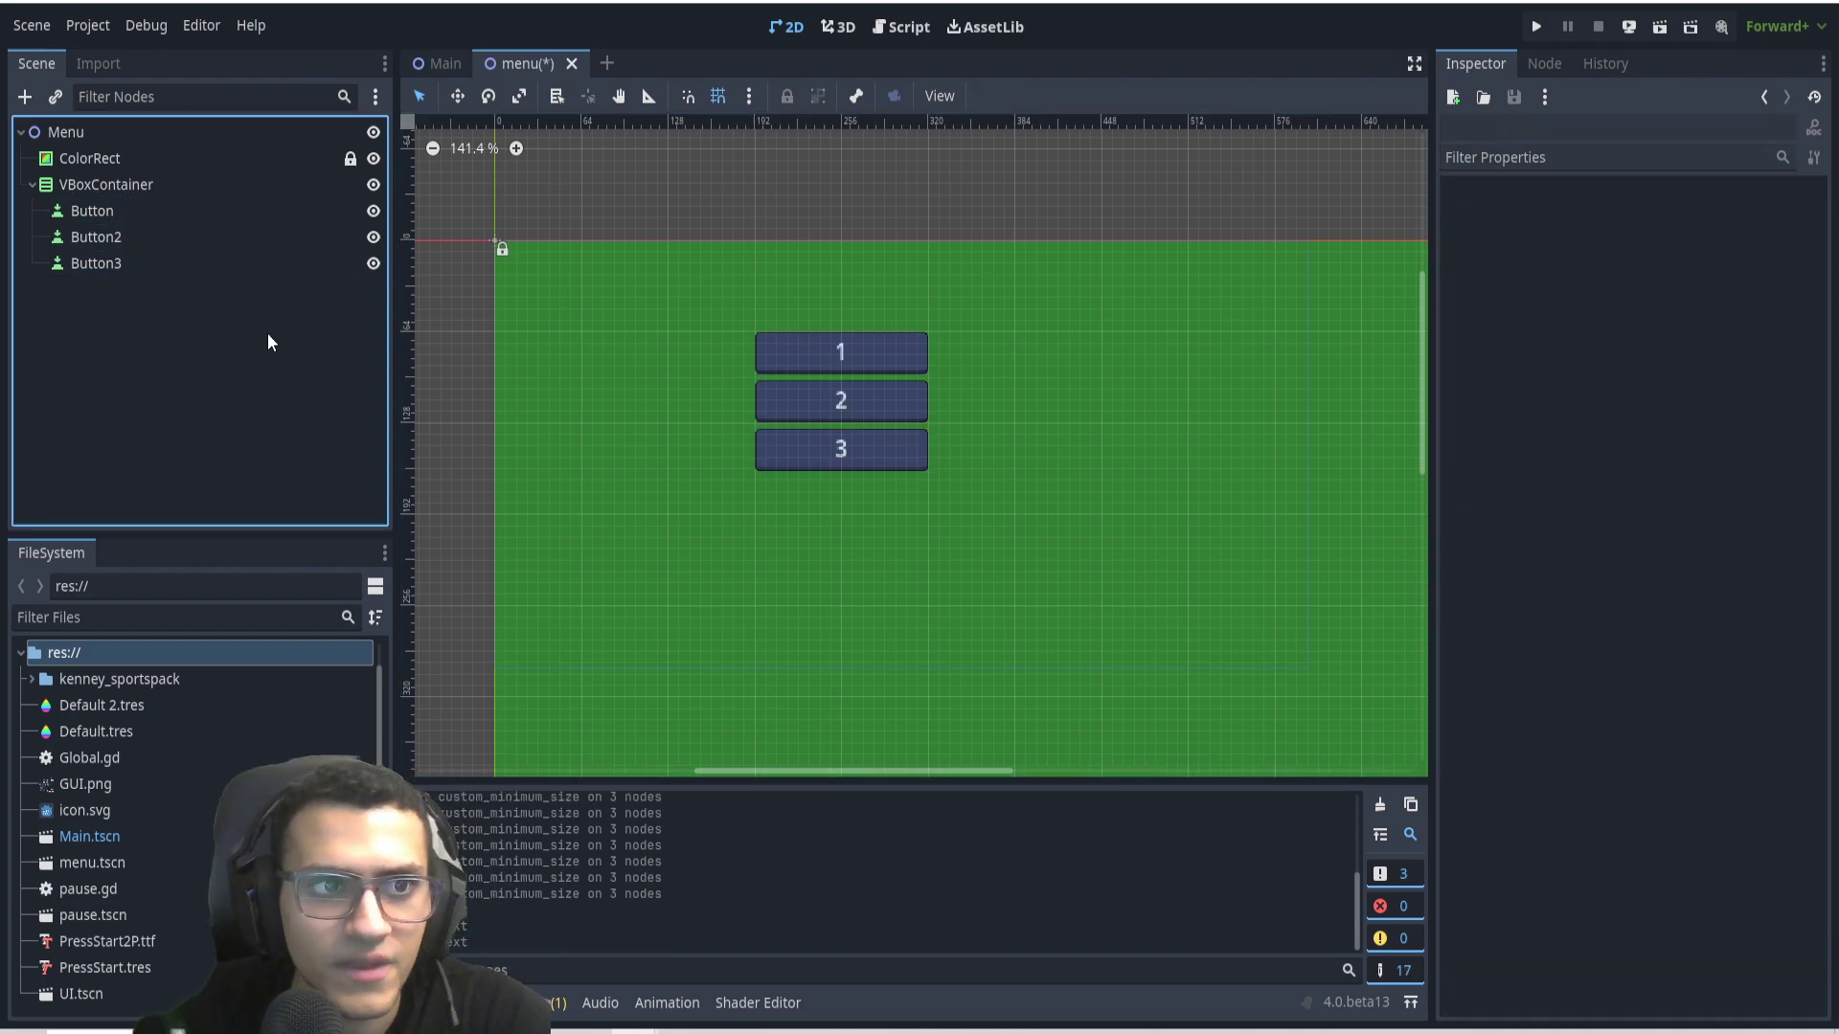
left_click(136, 215)
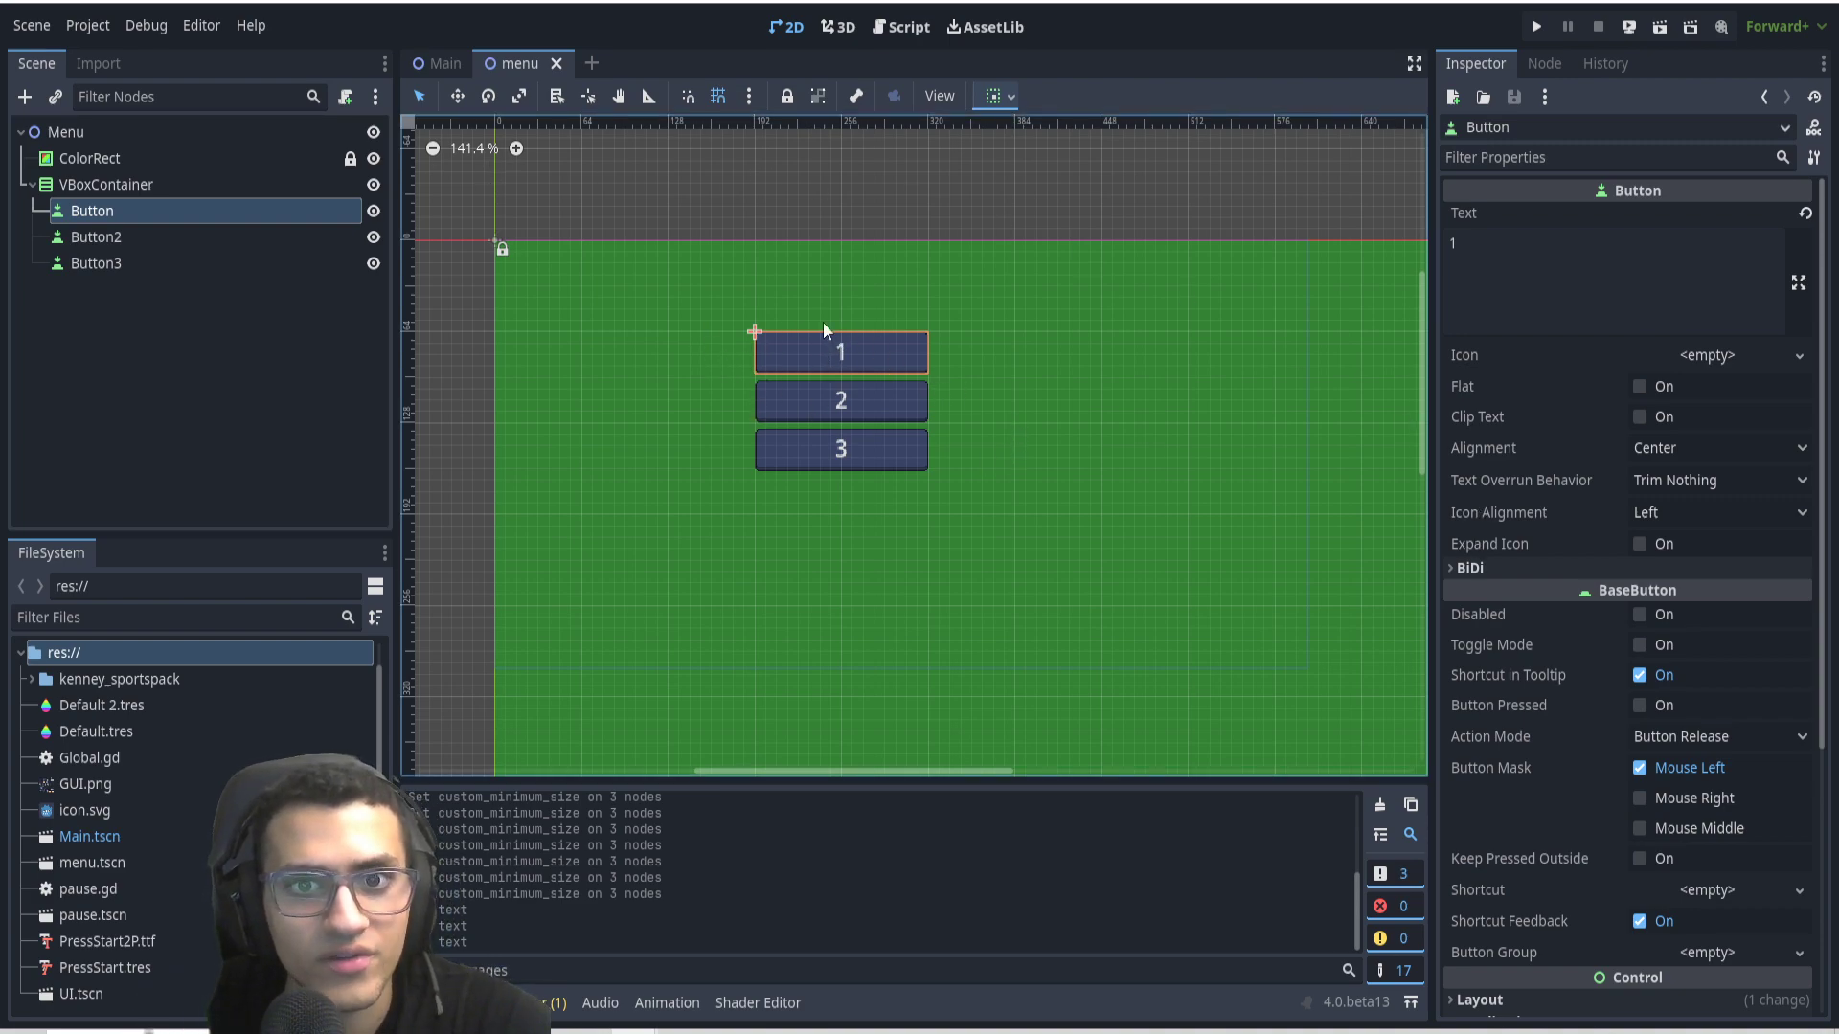
scroll(1480, 585, "down", 3)
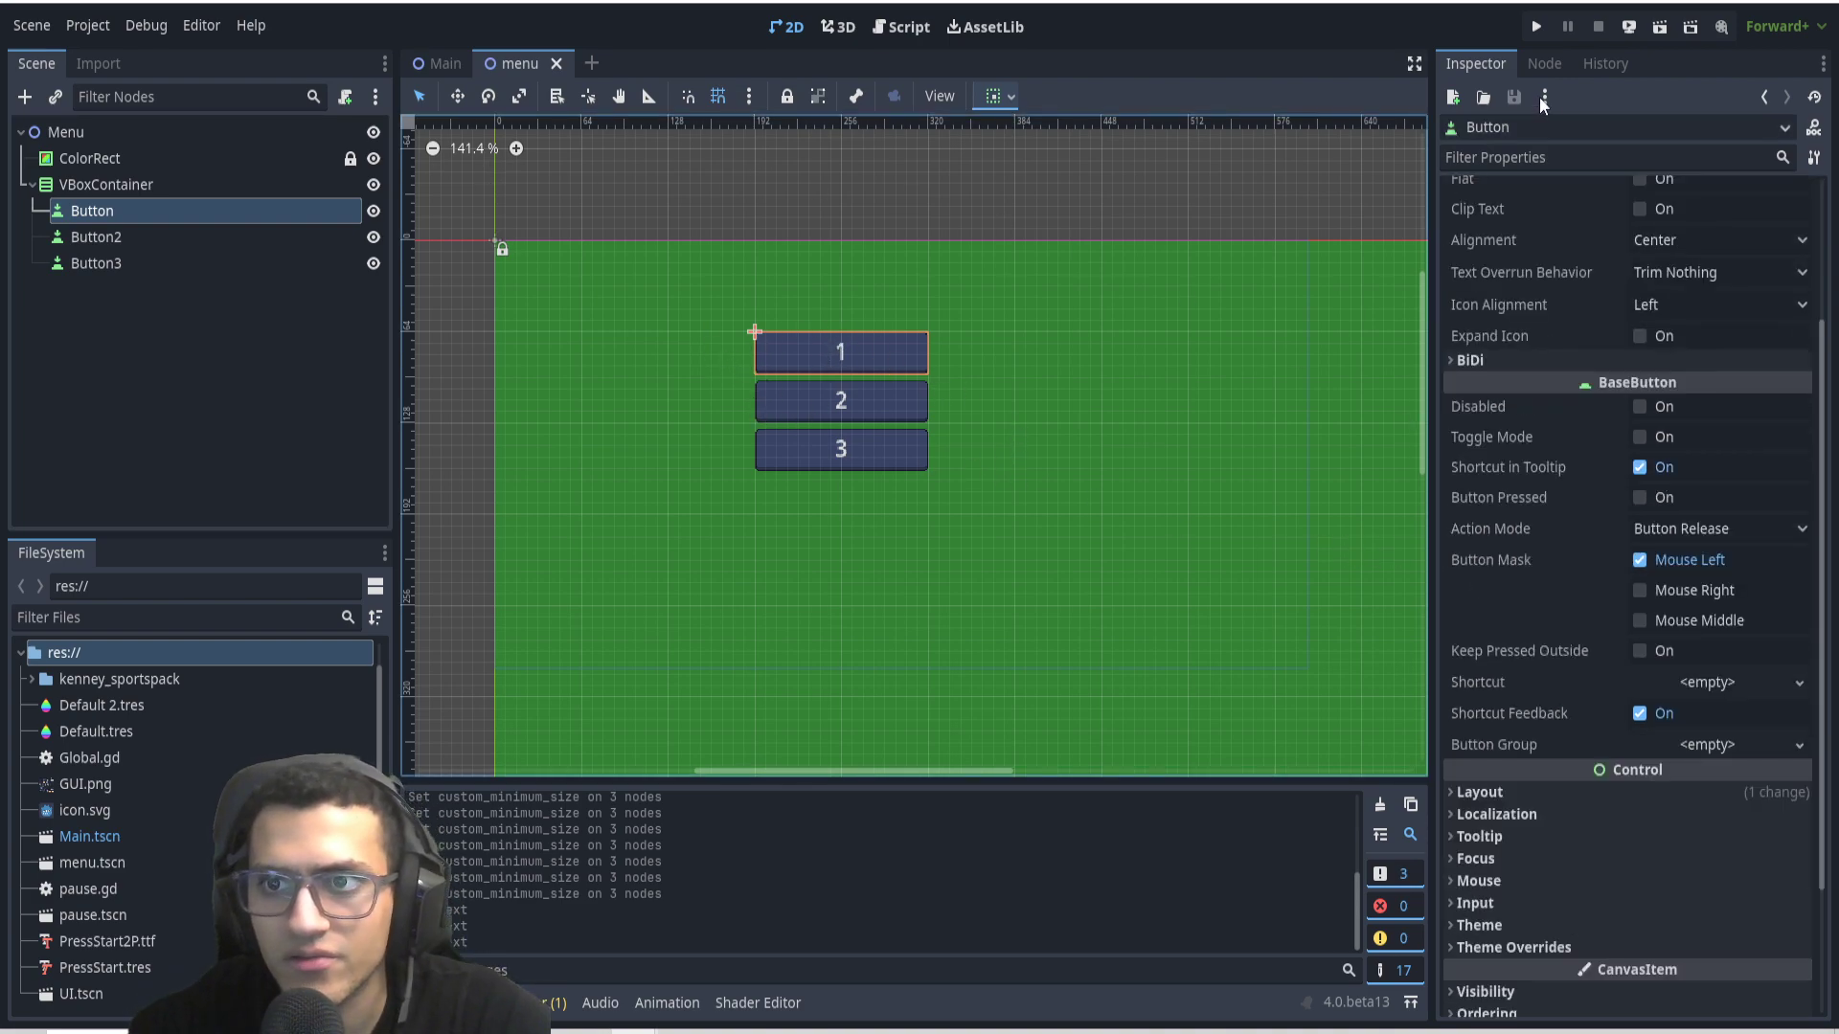
left_click(1544, 64)
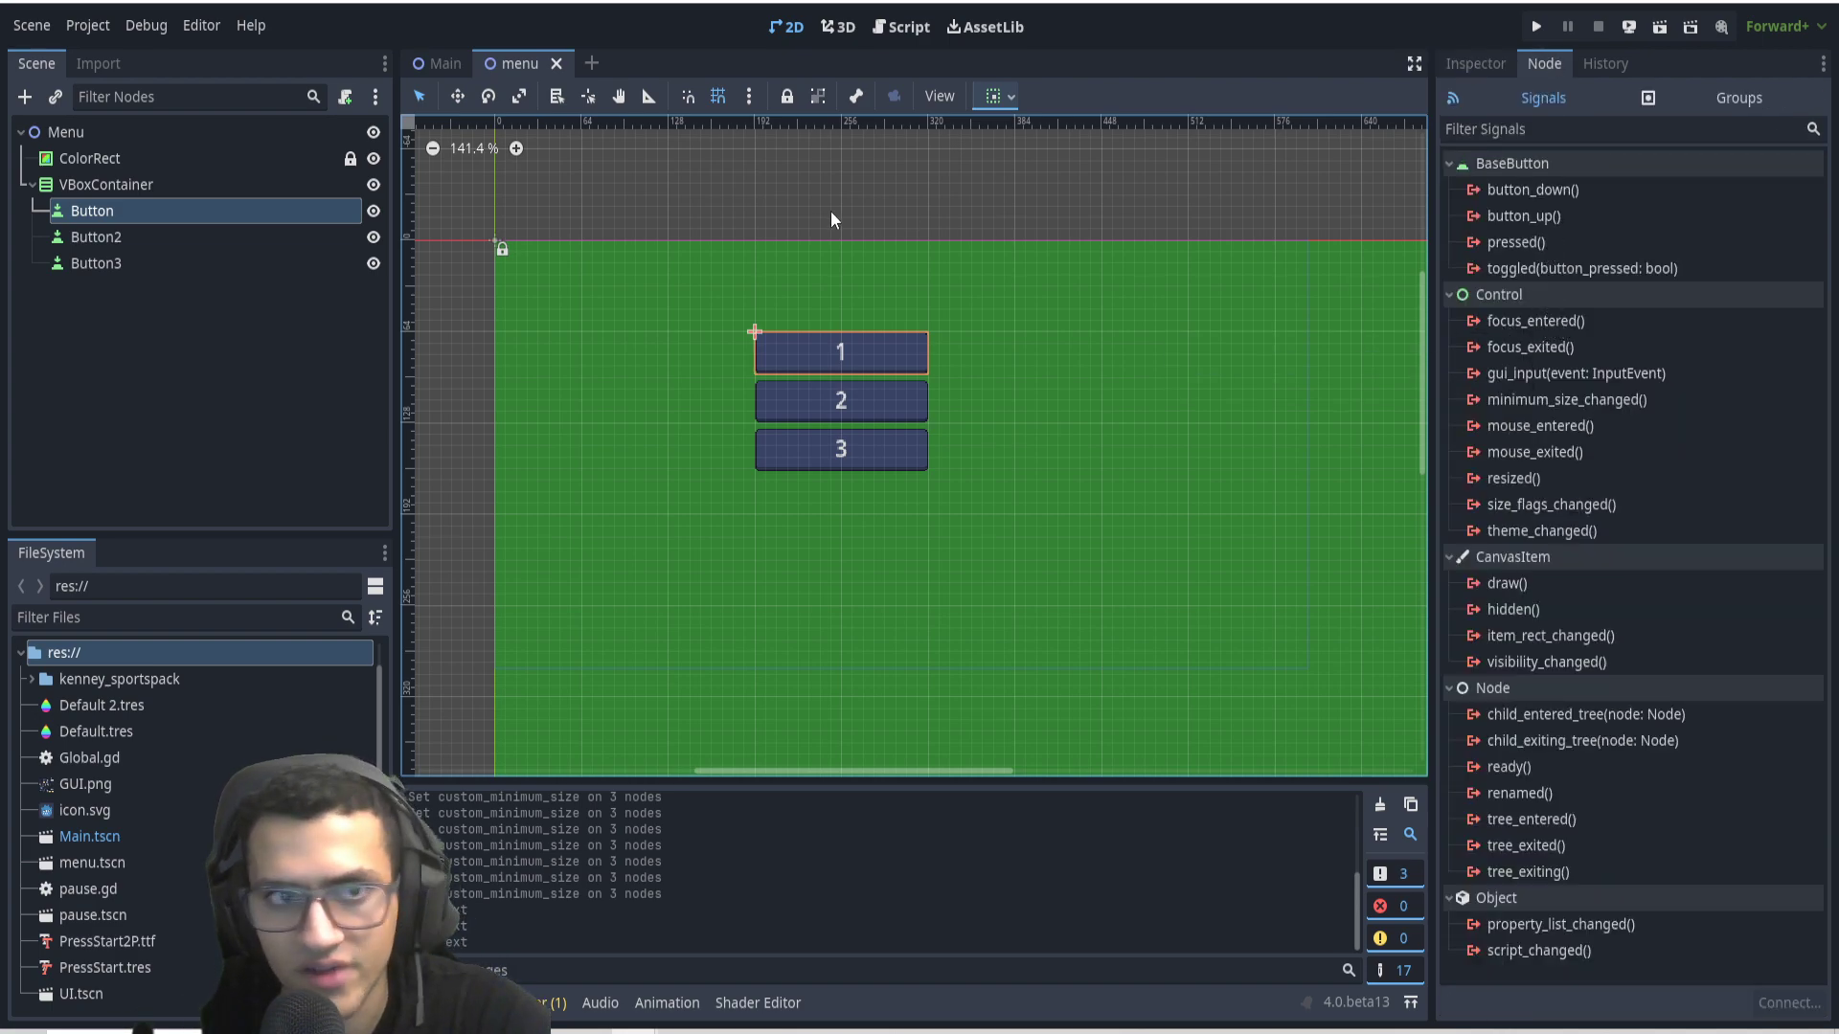
left_click(155, 190)
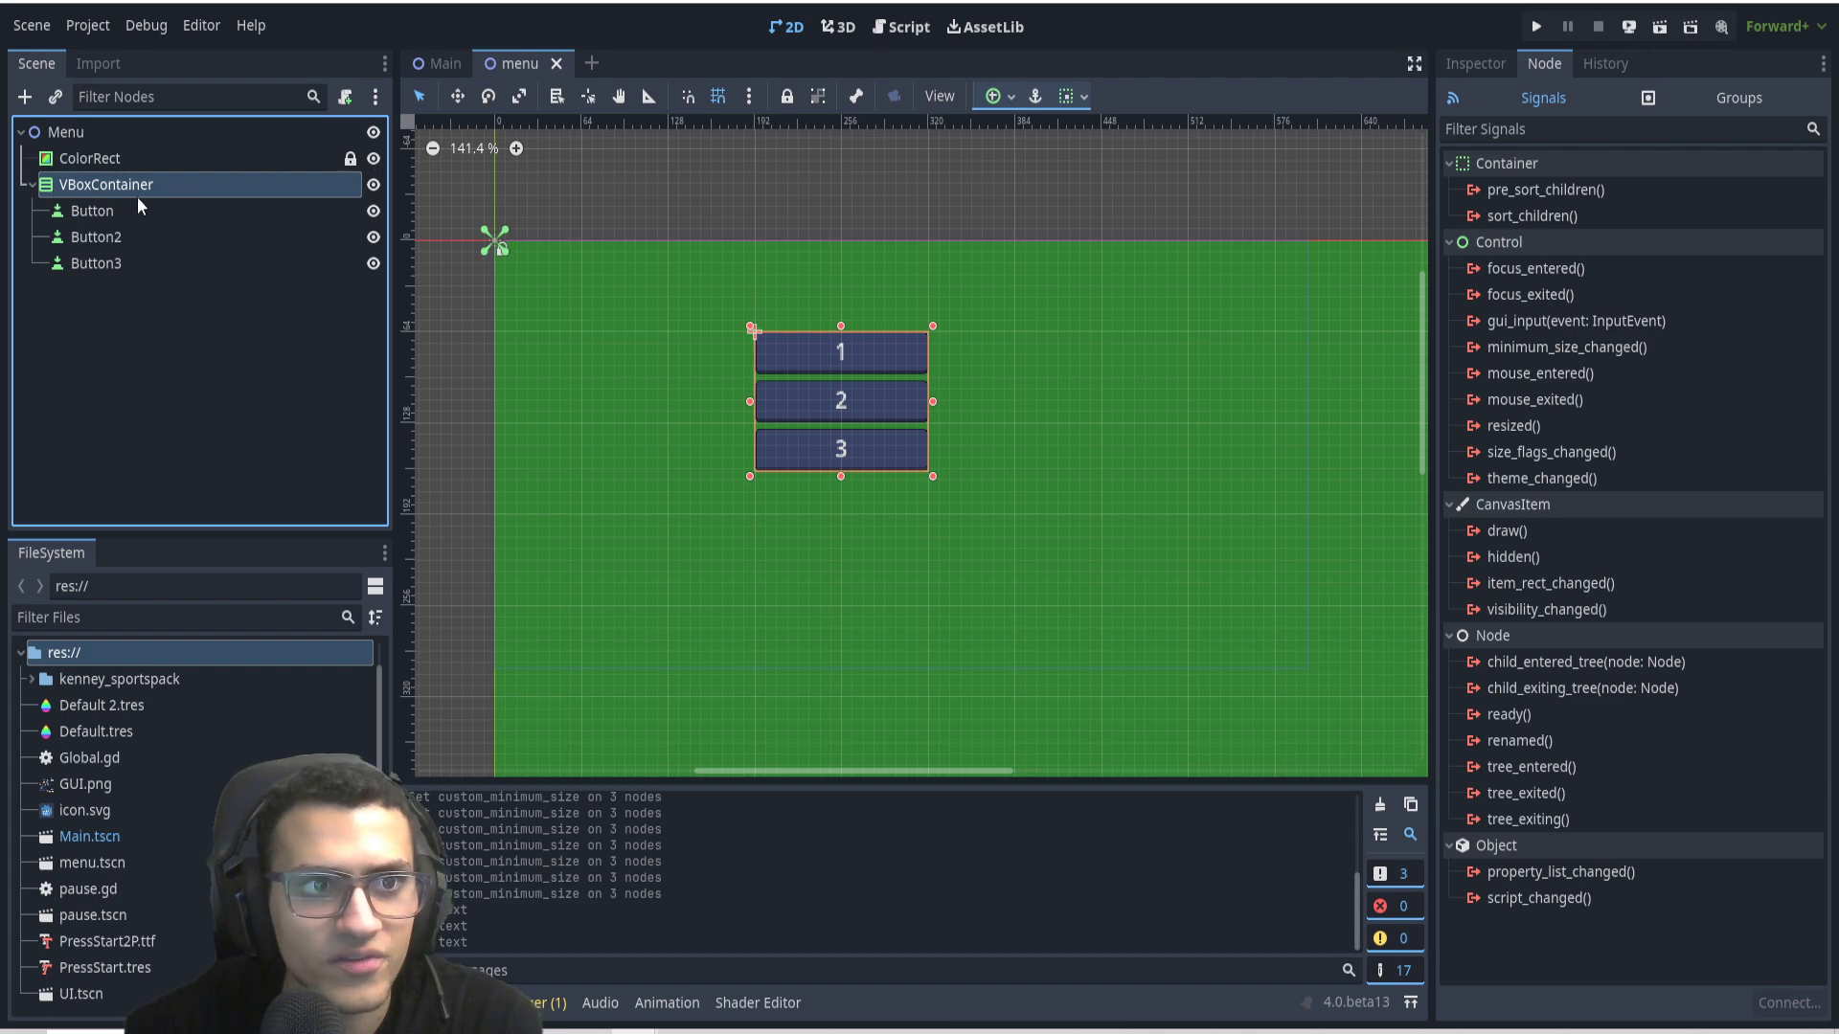
Attach a new built-in script to the VBoxContainer and save the scene.
left_click(347, 96)
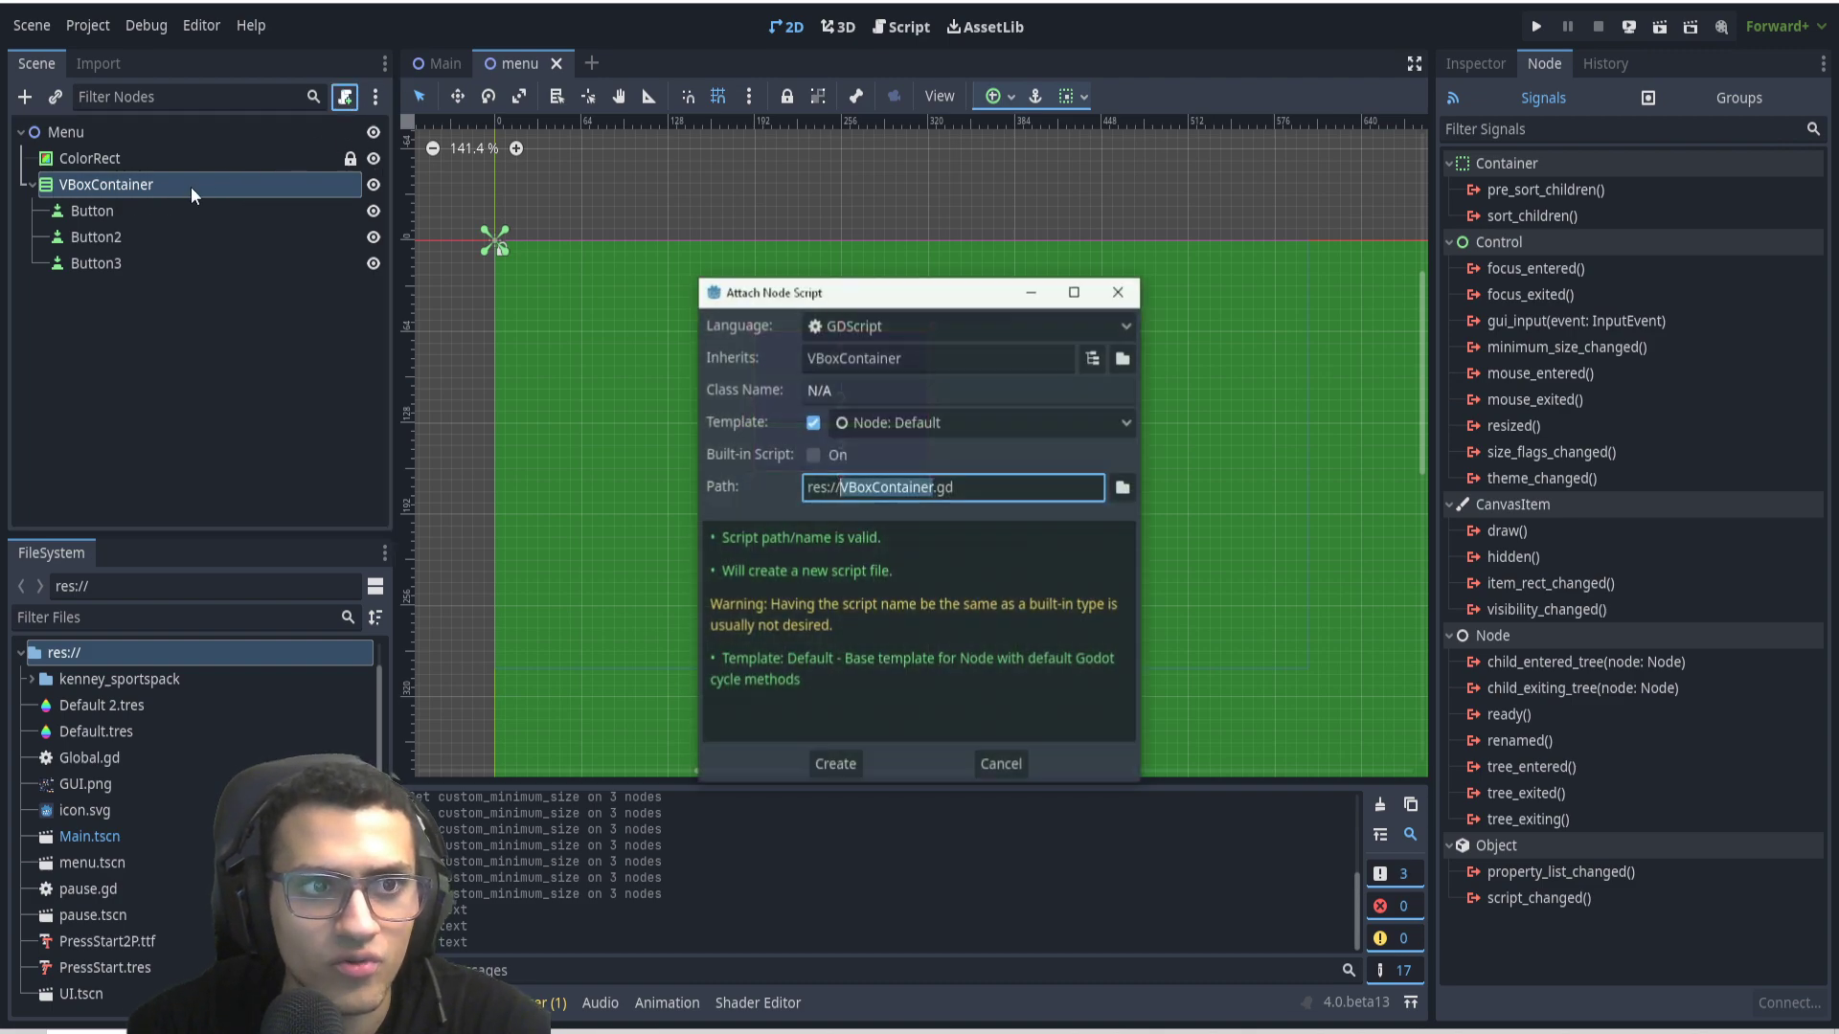
left_click(837, 456)
left_click(834, 807)
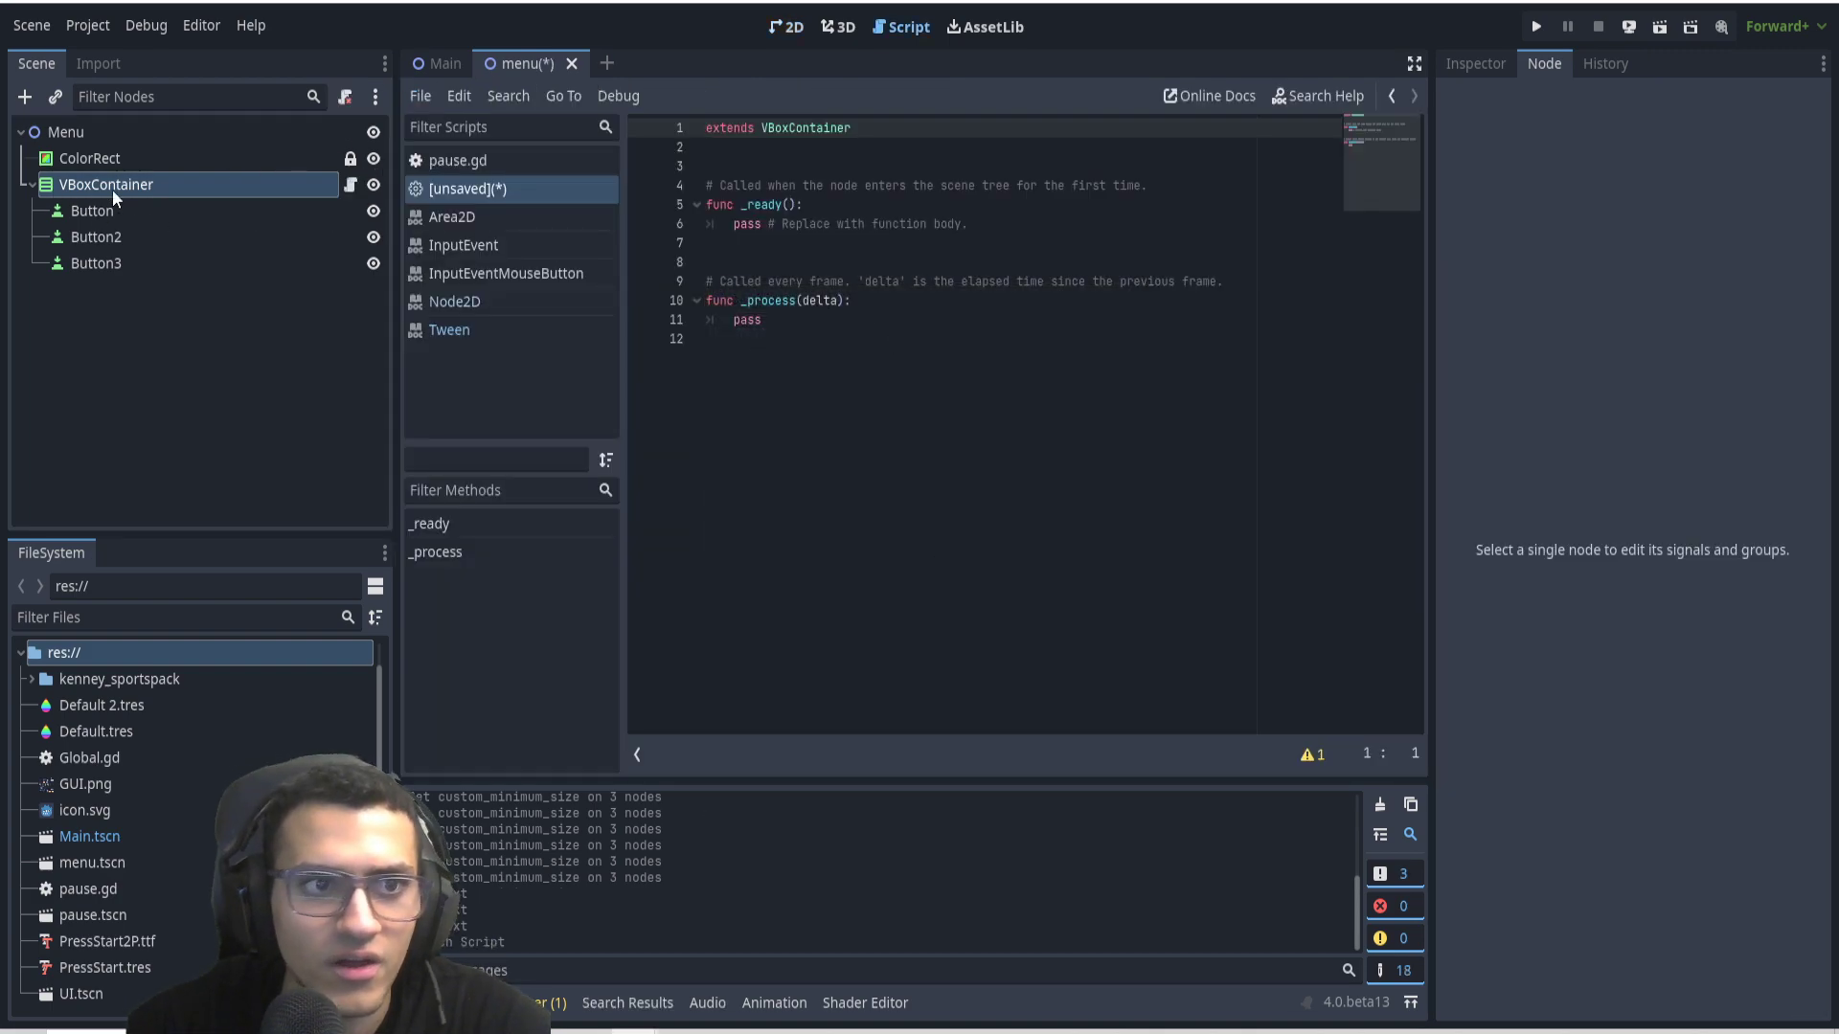
left_click(113, 194)
key("ctrl+s")
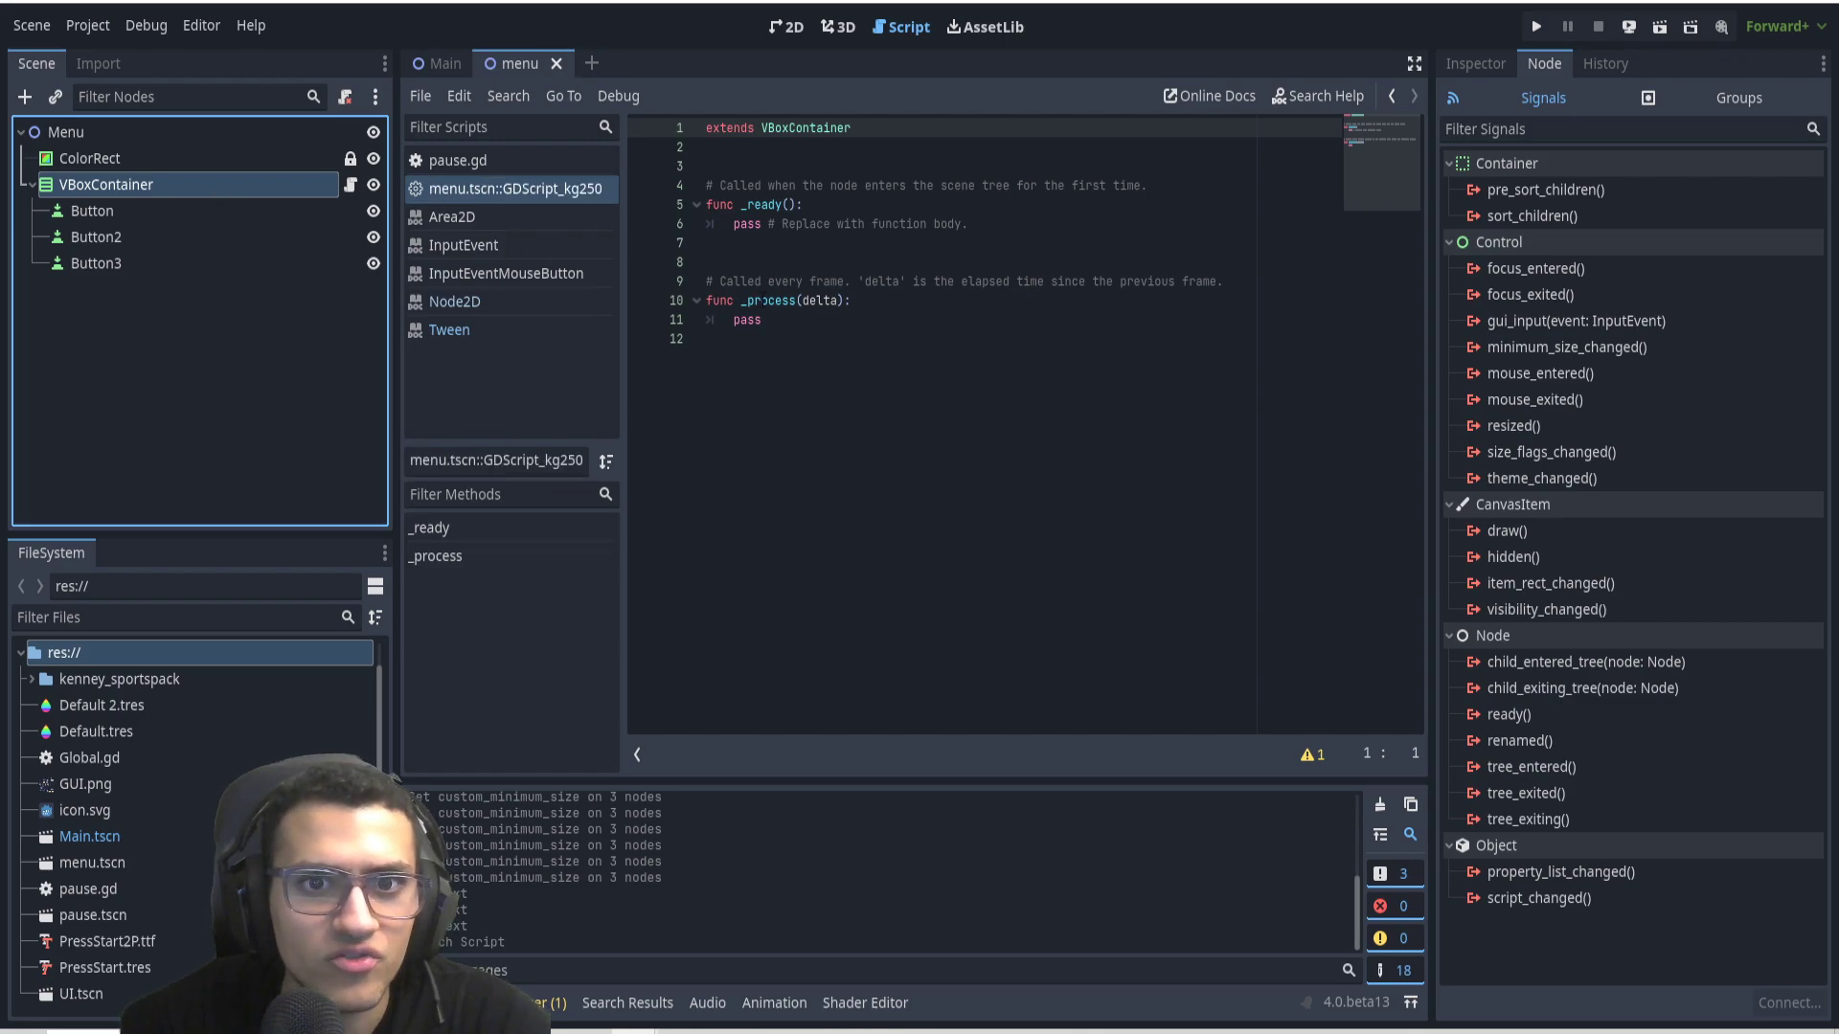
Replace the template code with get_node("Button").gra… in _ready, starting a grab_focus call.
left_click_drag(734, 223, 450, 320)
type("get")
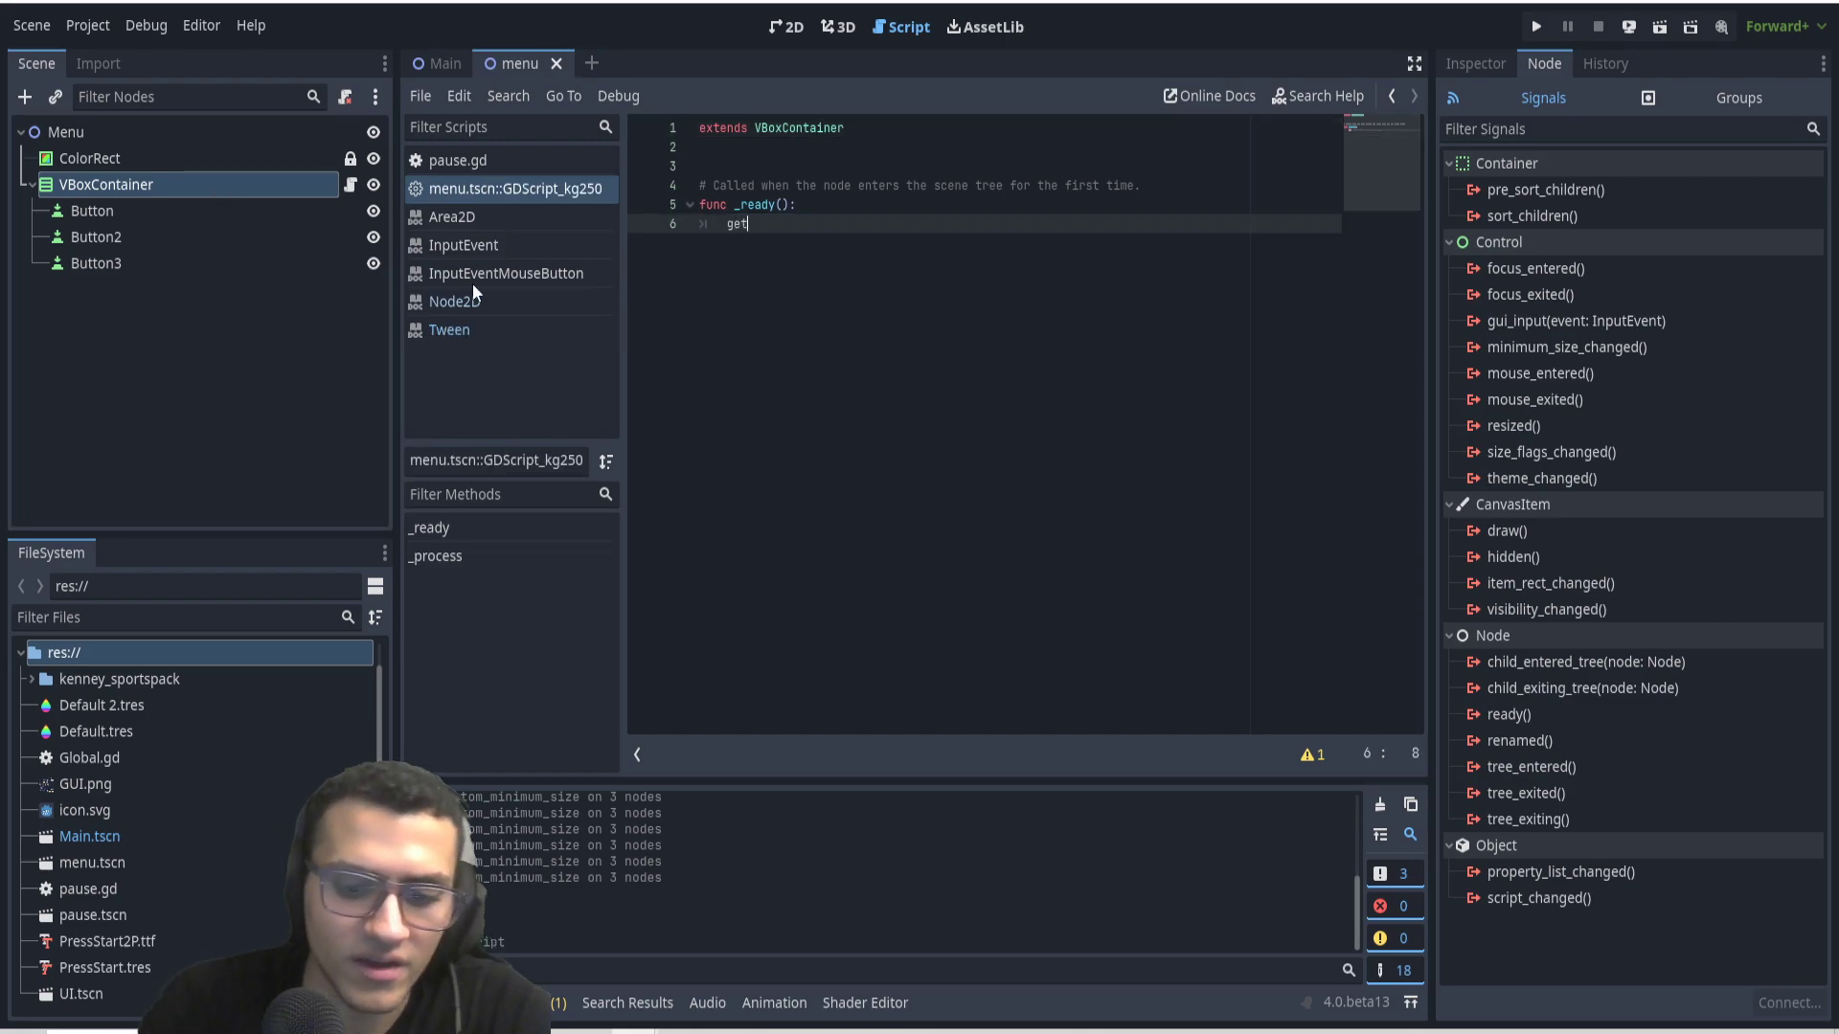
type("_node(")
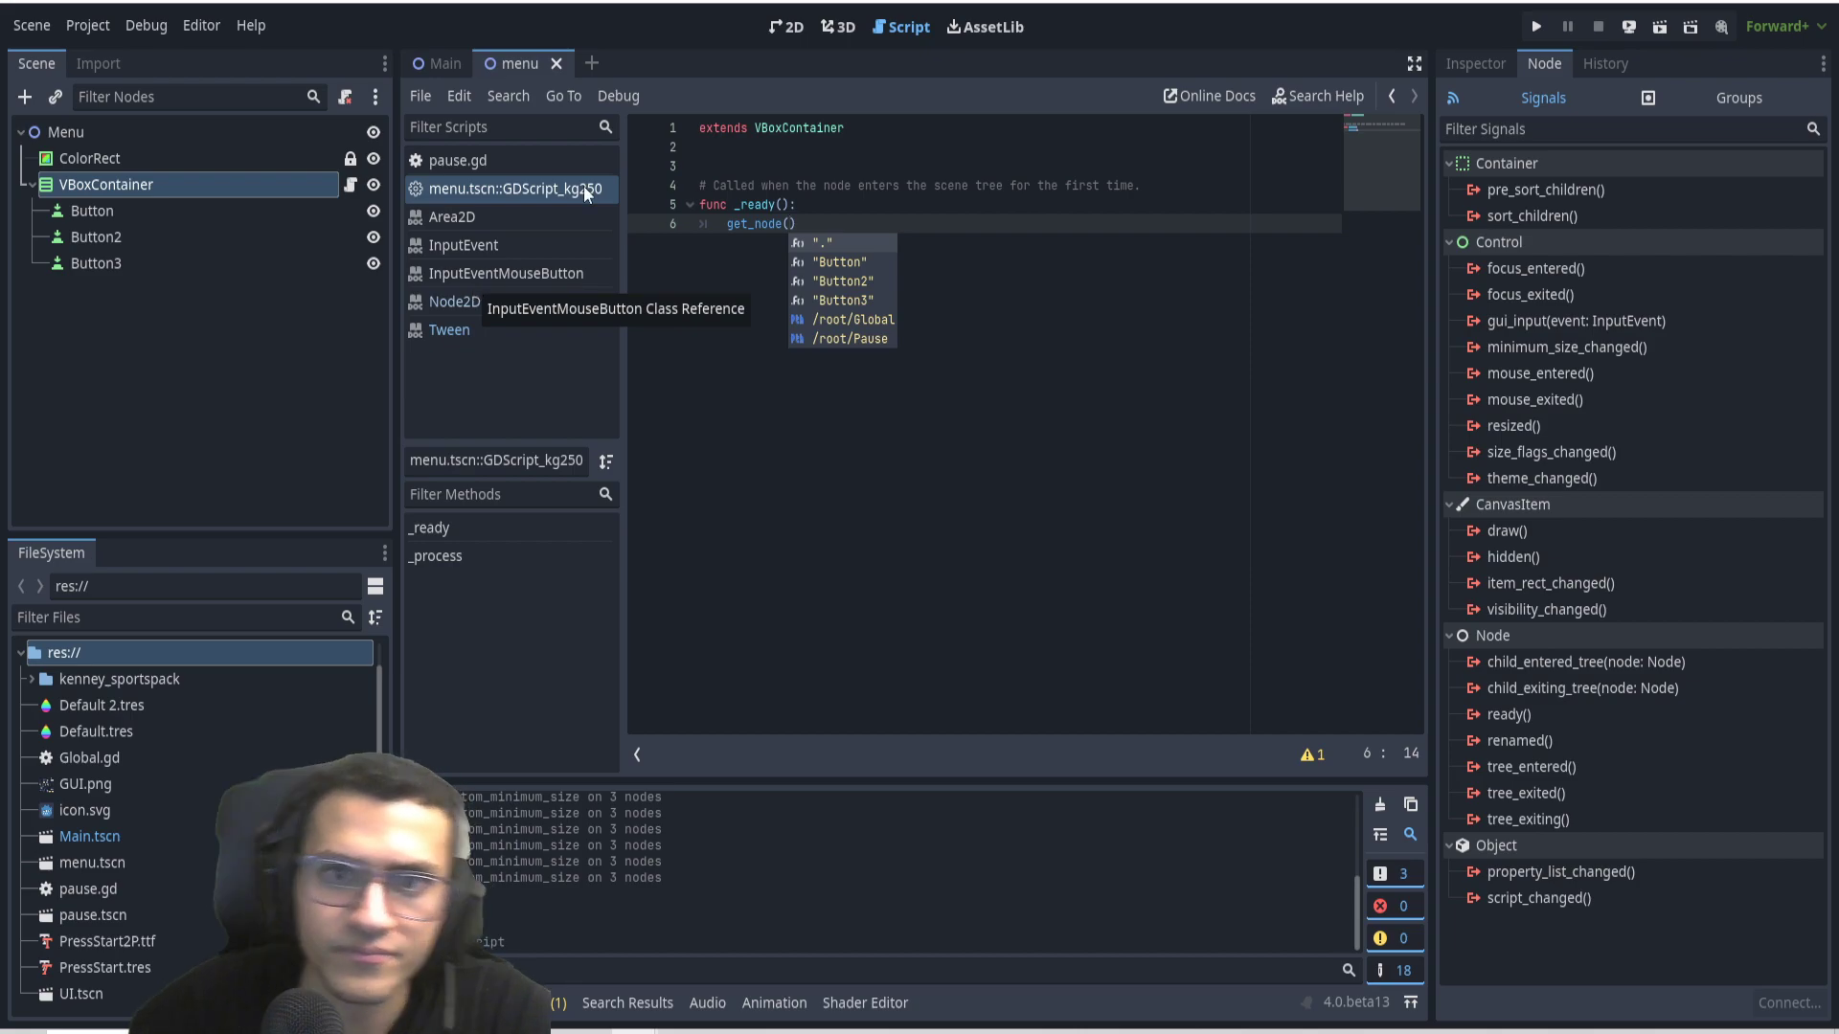
type("\"B")
key("Return")
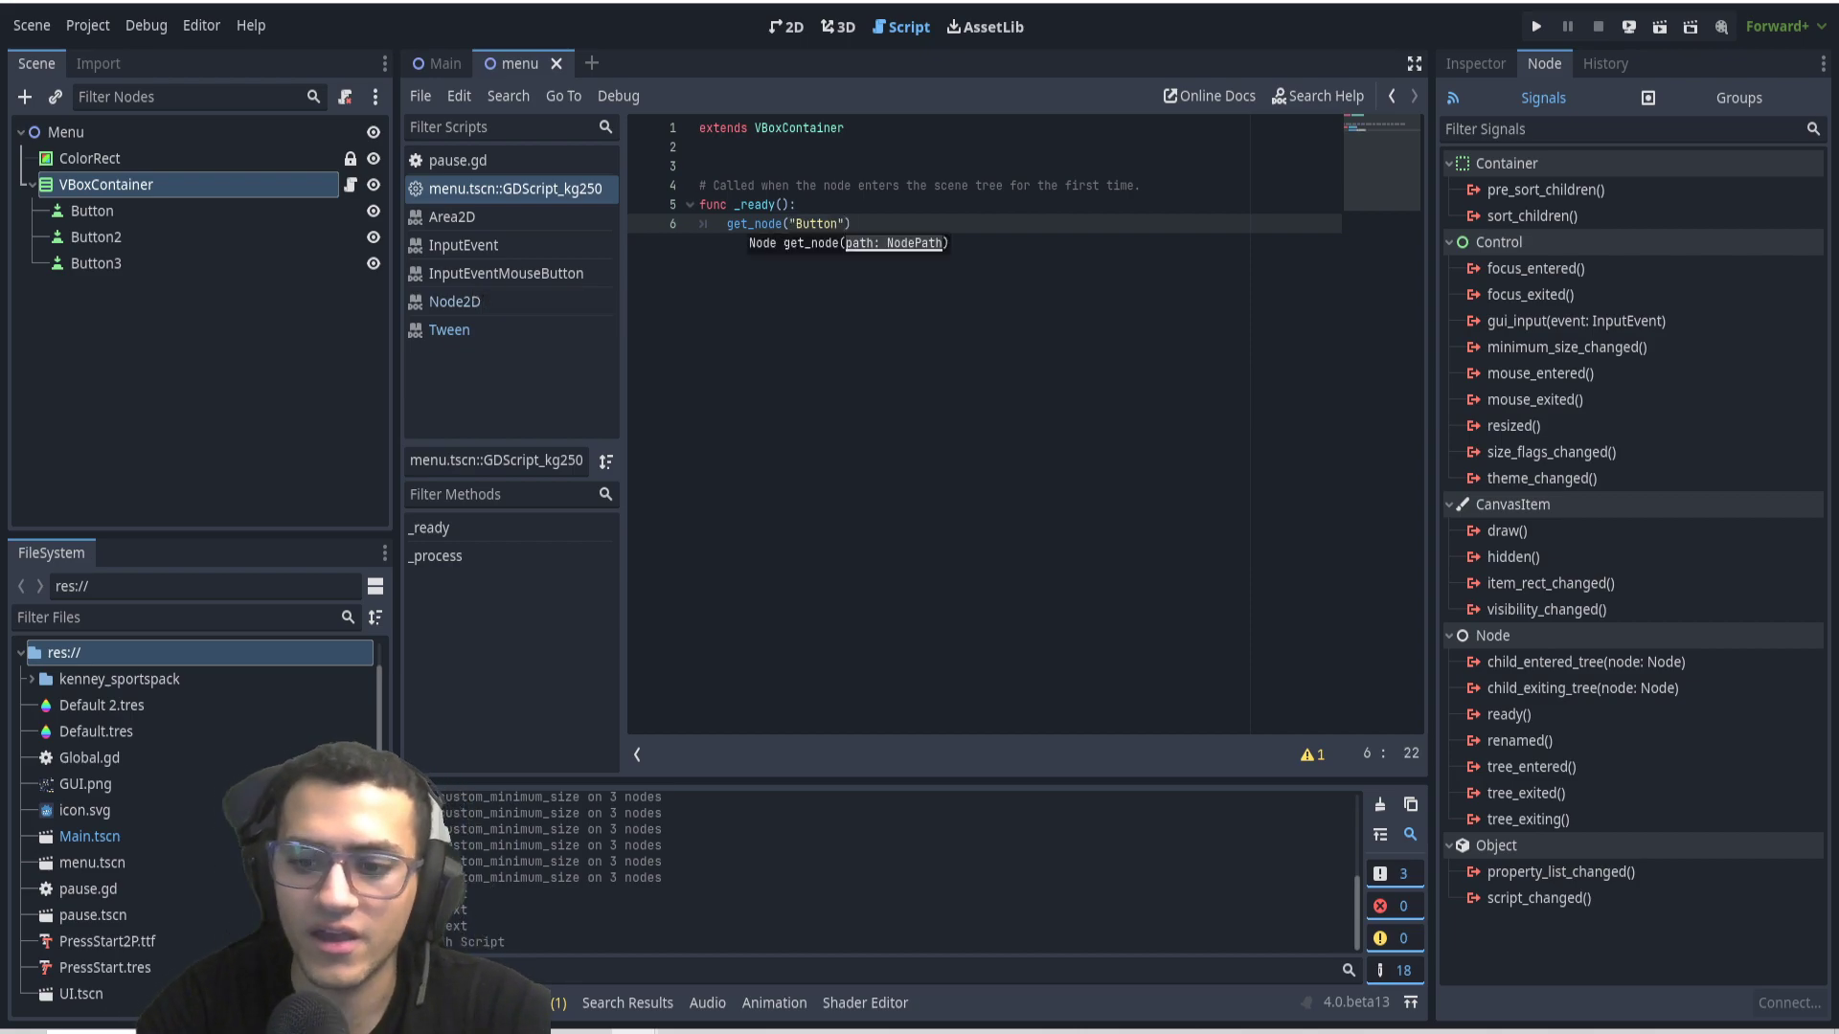
type(".")
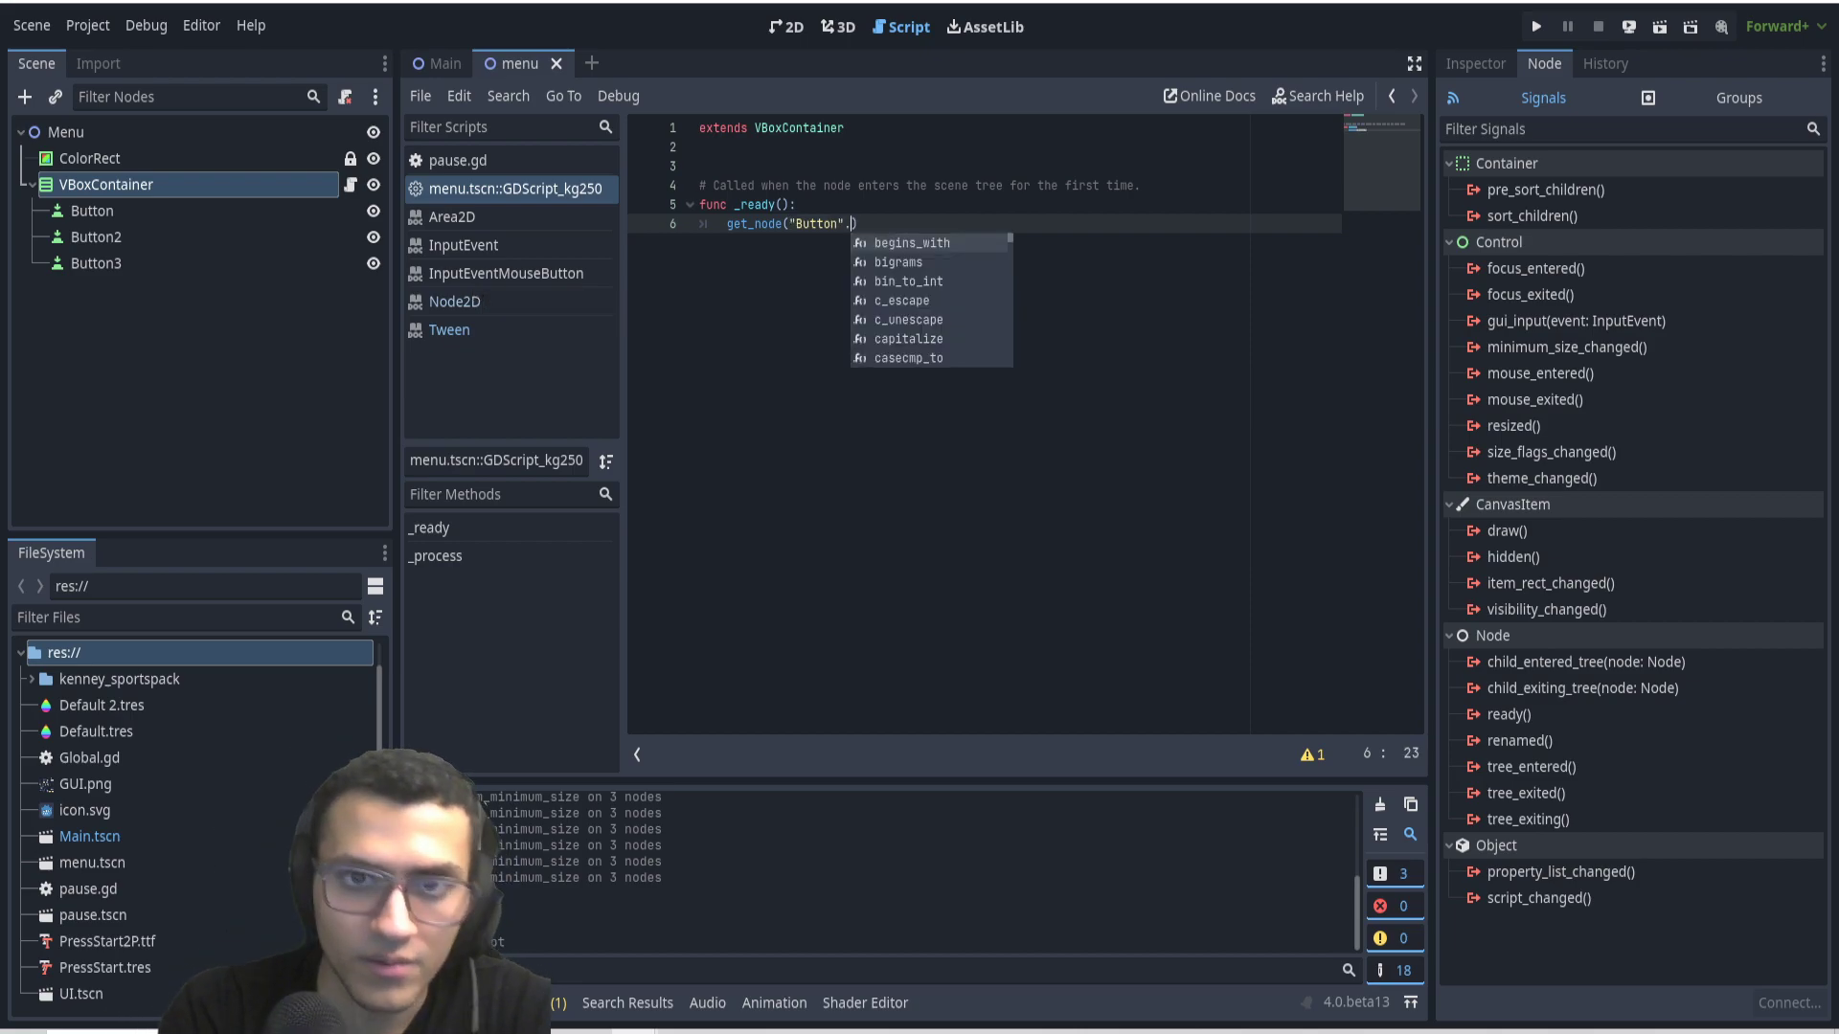
key("BackSpace")
key("Right")
type(".gra")
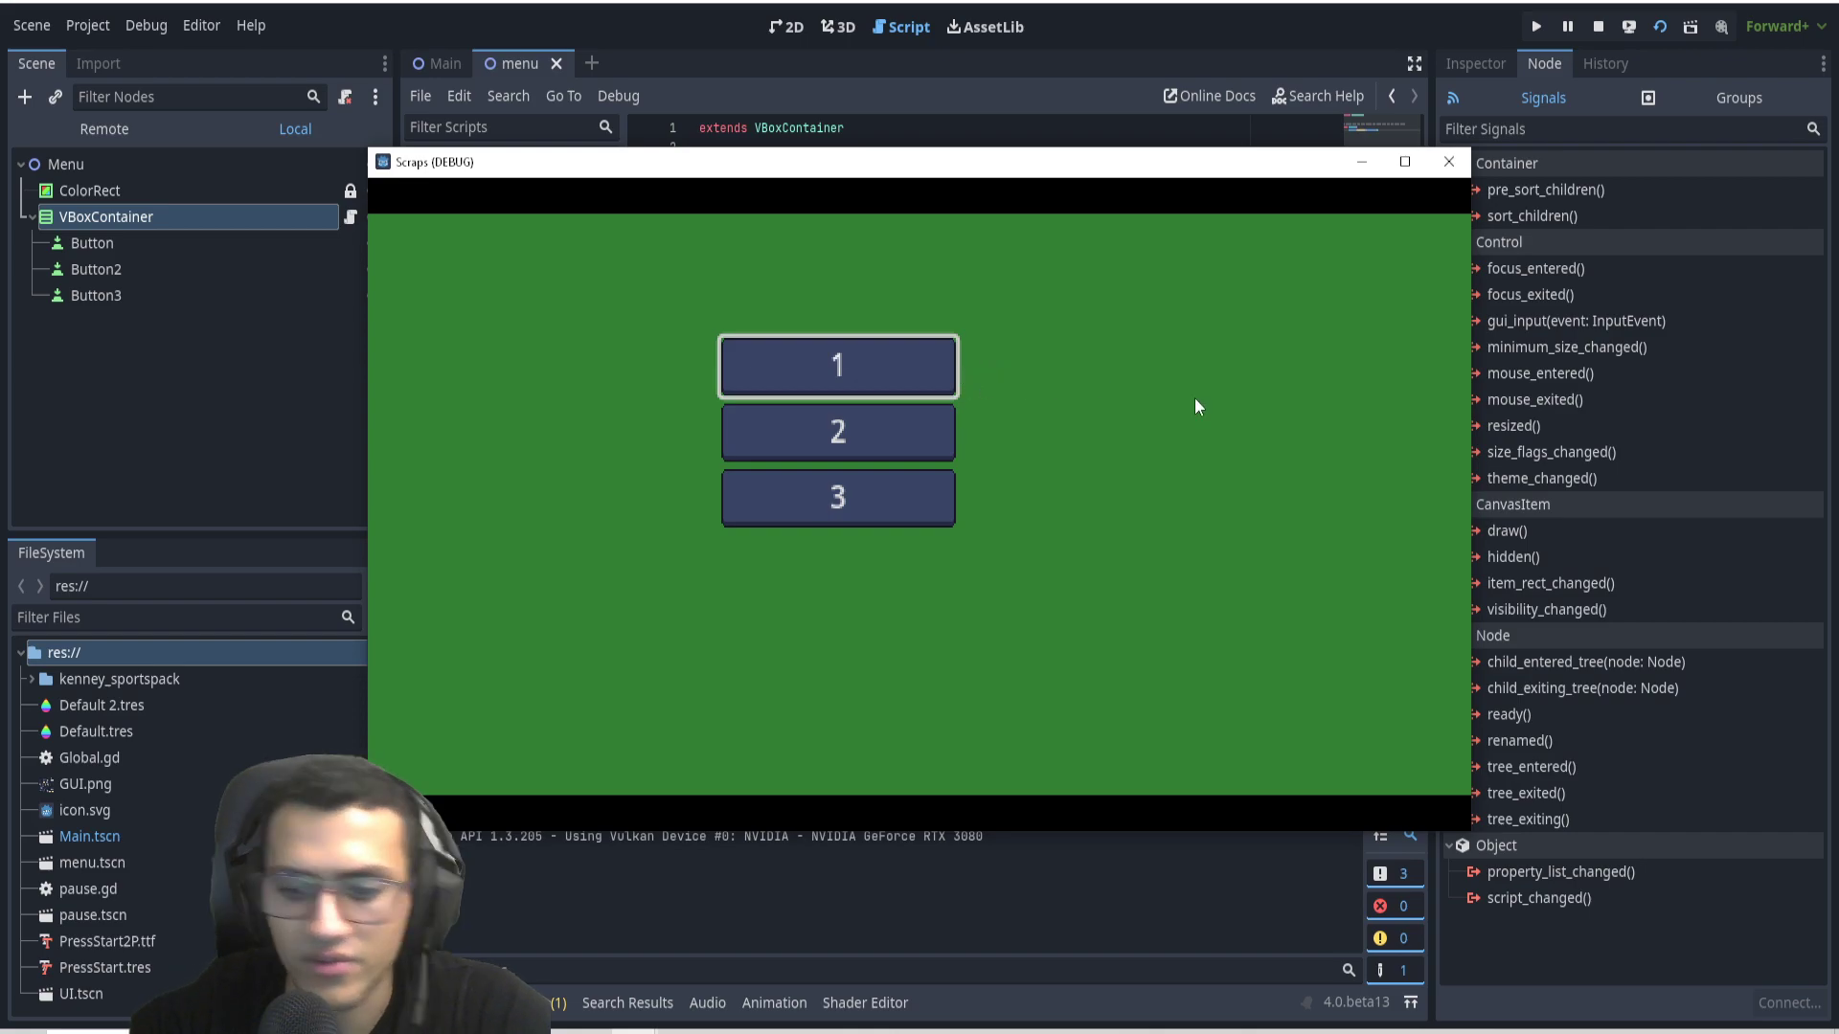
Test arrow-key focus moving among buttons 1, 2 and 3, then close the game and return to 2D.
key("Down")
key("Down")
key("Up")
key("Up")
key("Down")
key("Down")
key("Up")
key("Down")
key("Up")
key("Down")
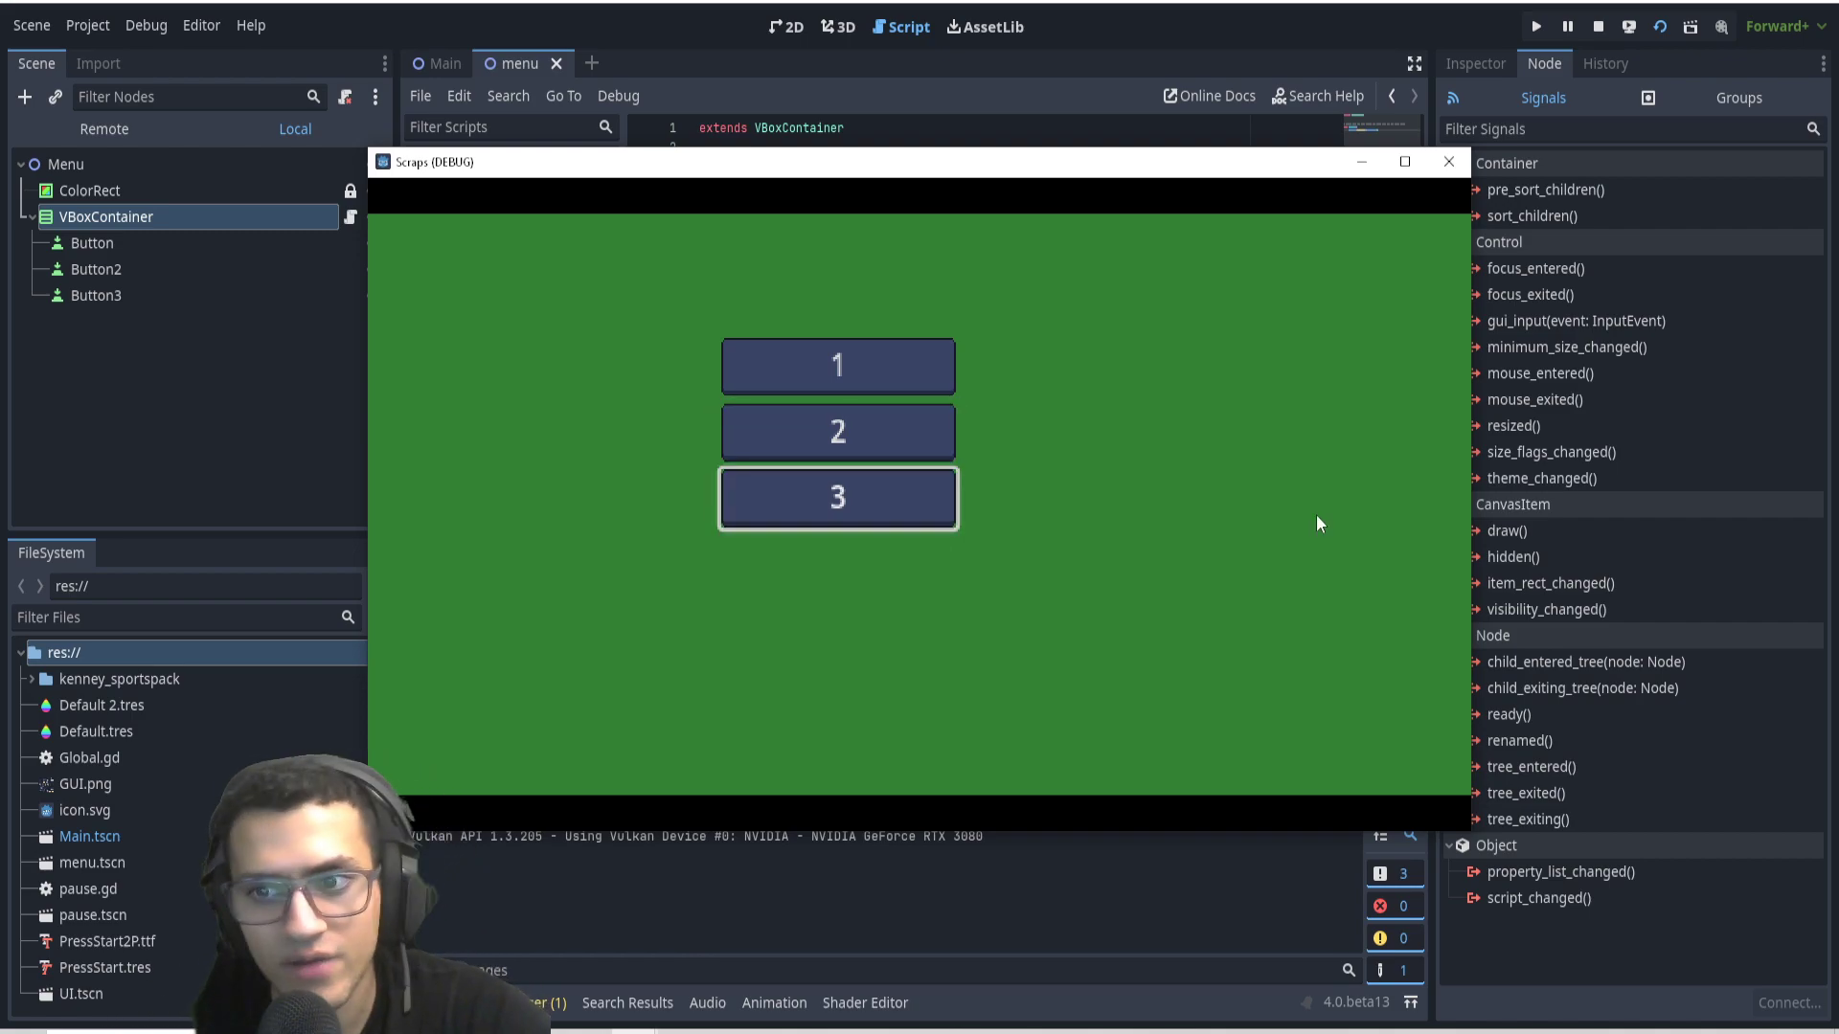
left_click(1448, 162)
left_click(786, 27)
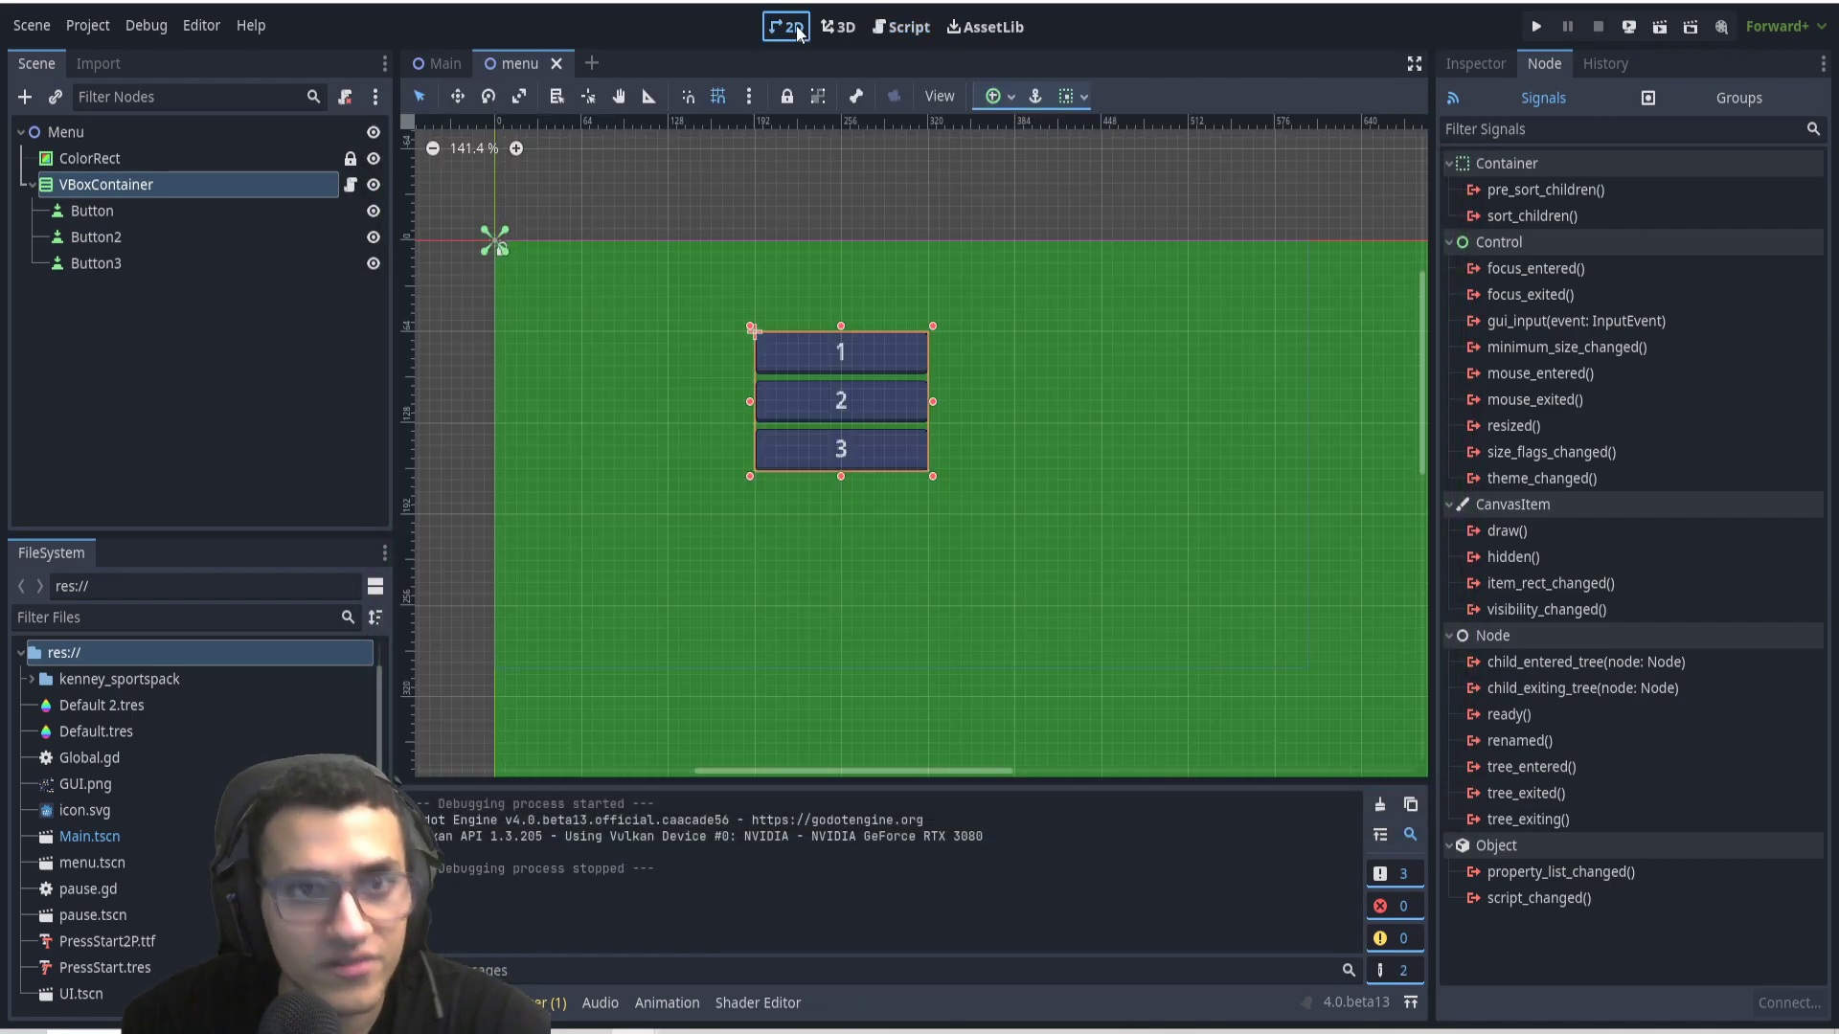
Reparent the three buttons directly under Menu, move Button2 to (336, 48), and run the scene.
left_click(103, 213)
left_click(96, 262, "shift")
left_click_drag(113, 210, 94, 134)
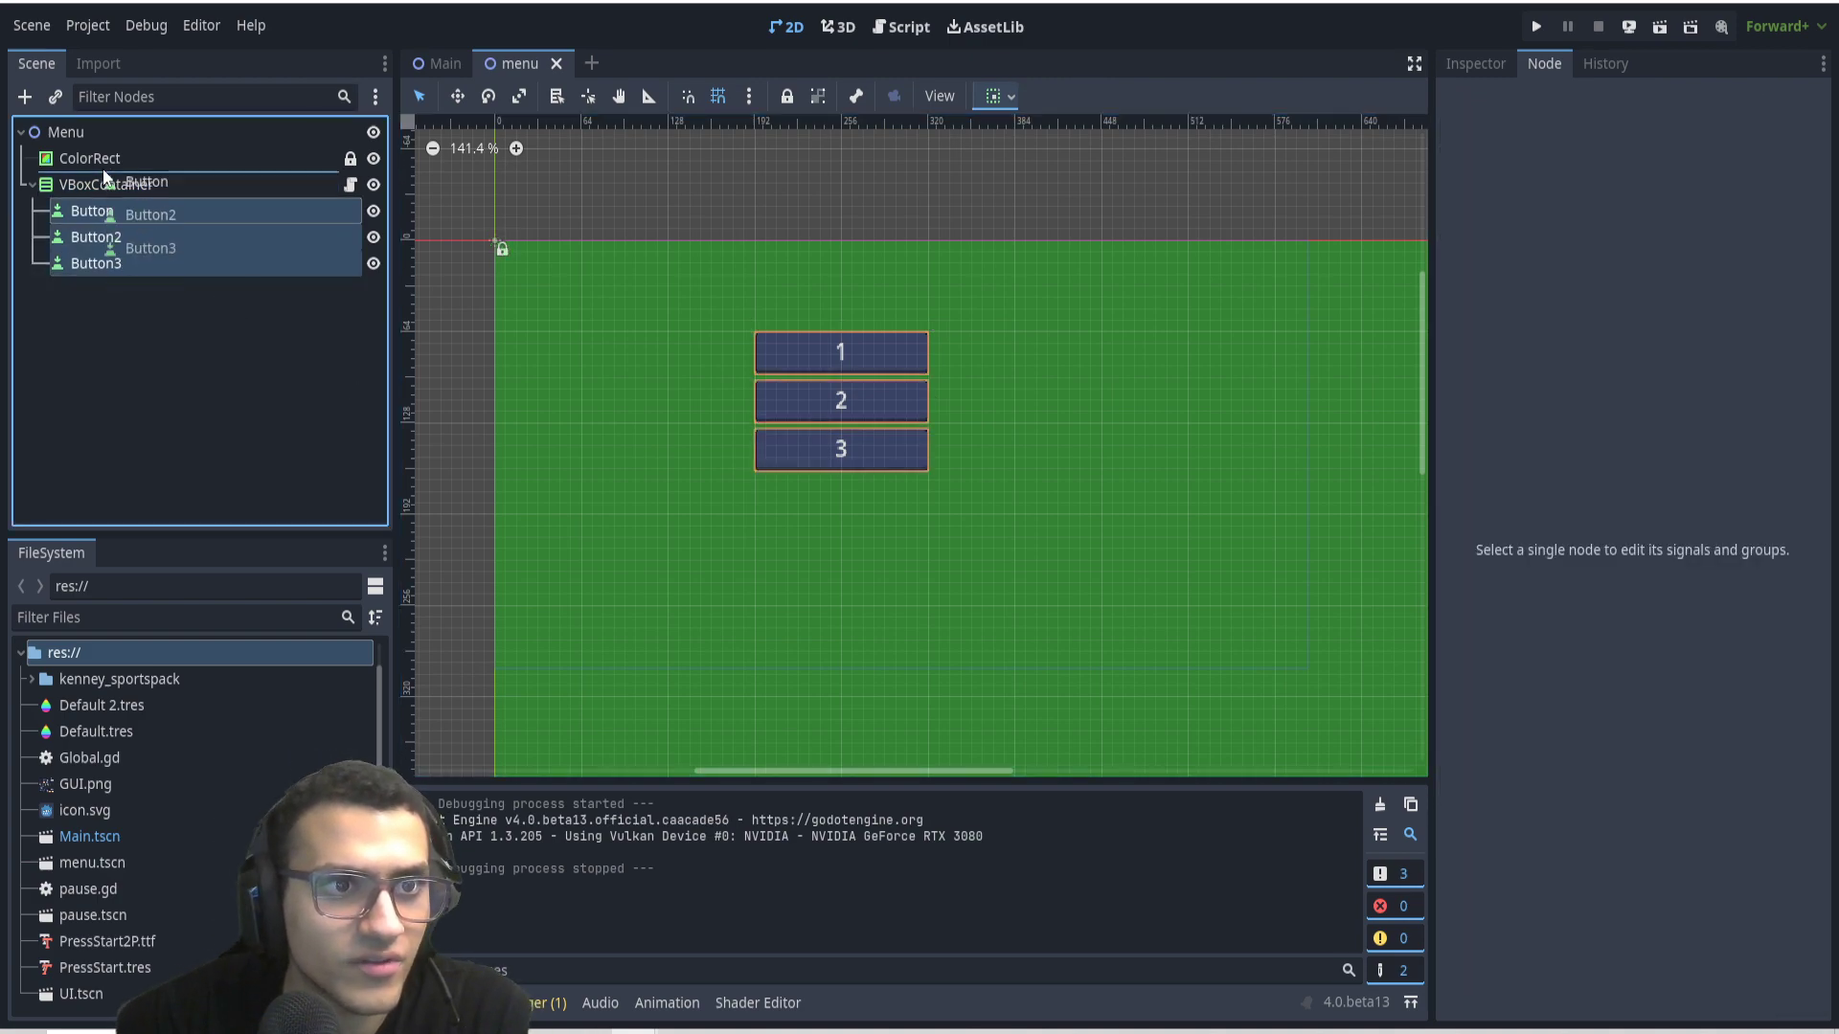
left_click(99, 215)
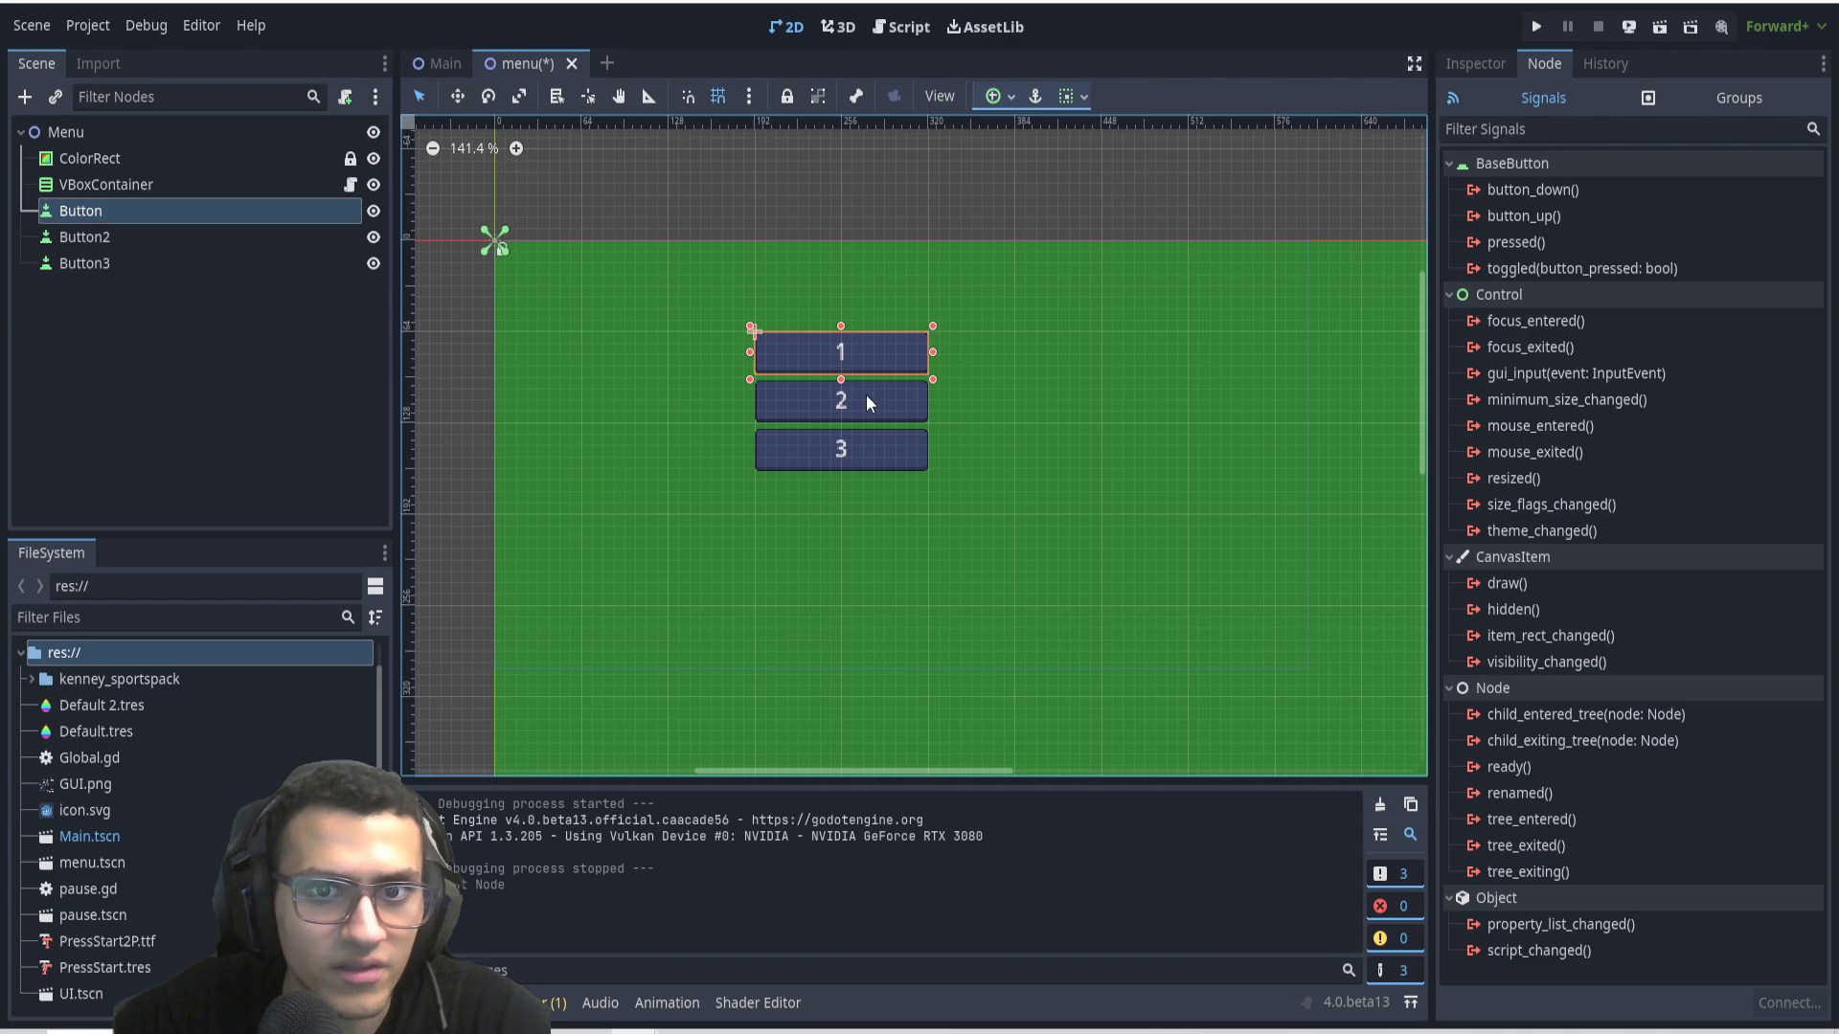
left_click_drag(900, 402, 1096, 330)
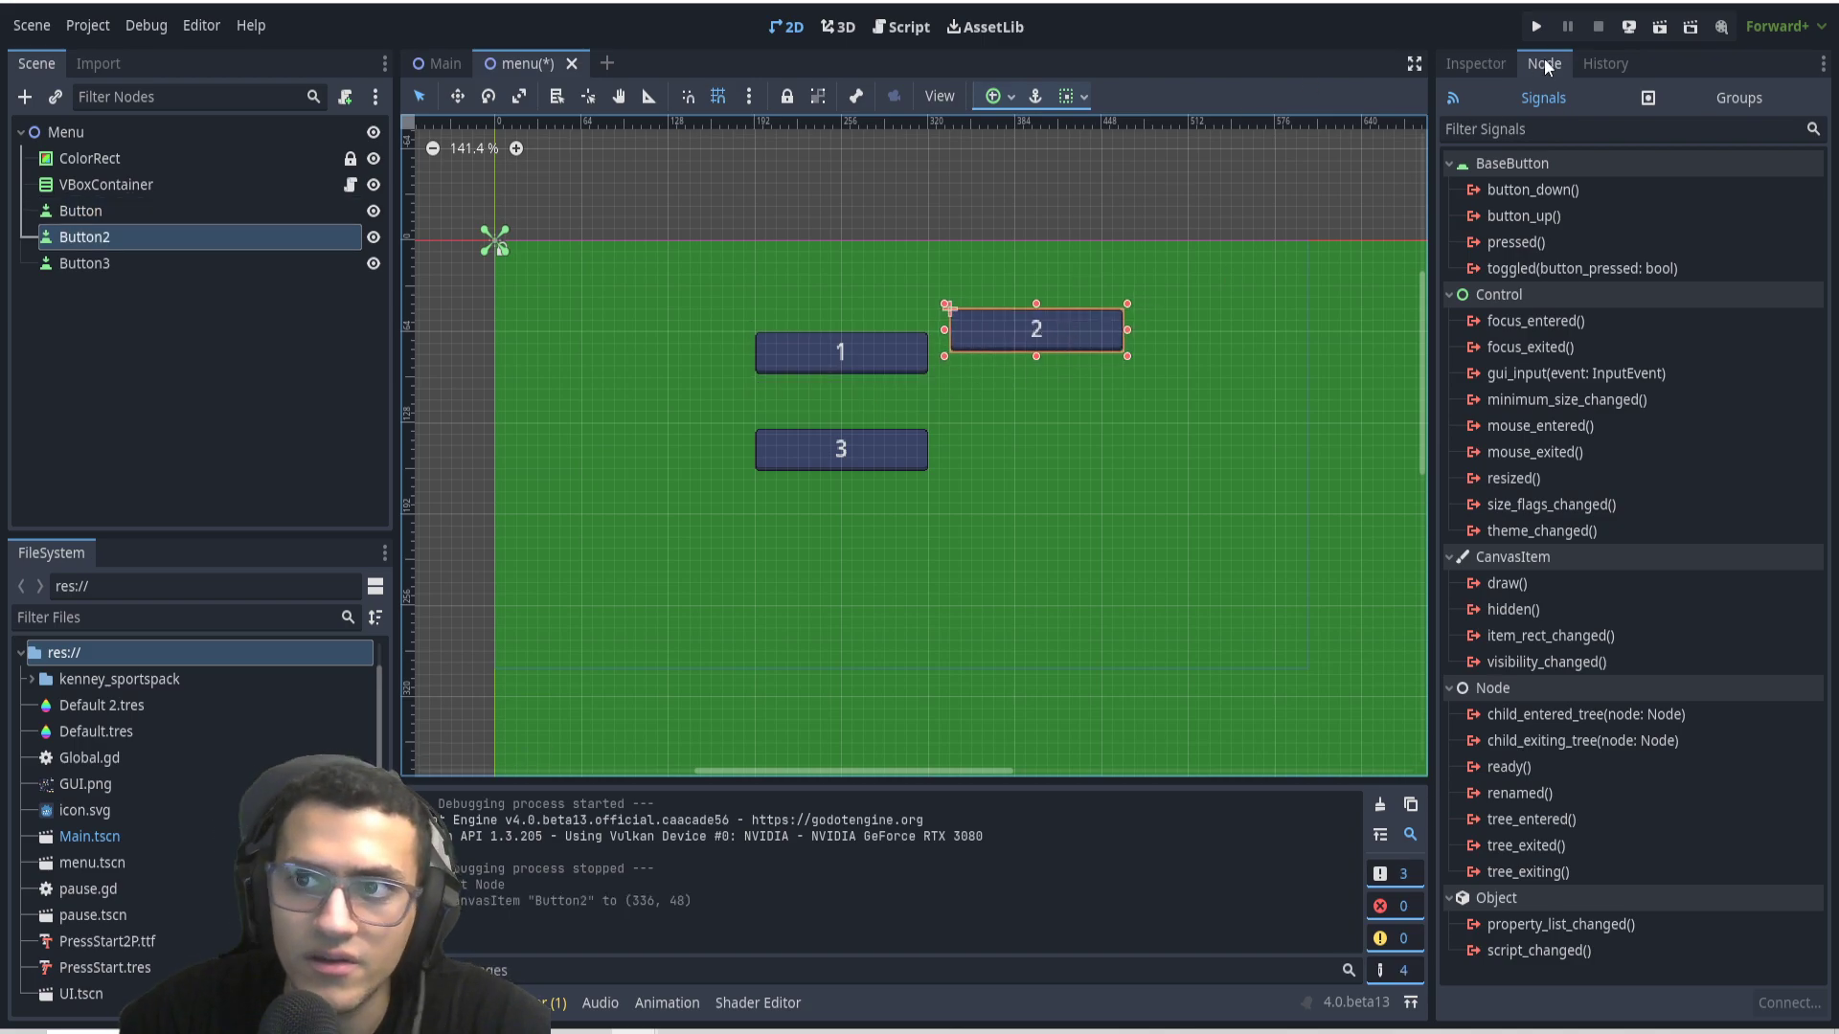
key("F6")
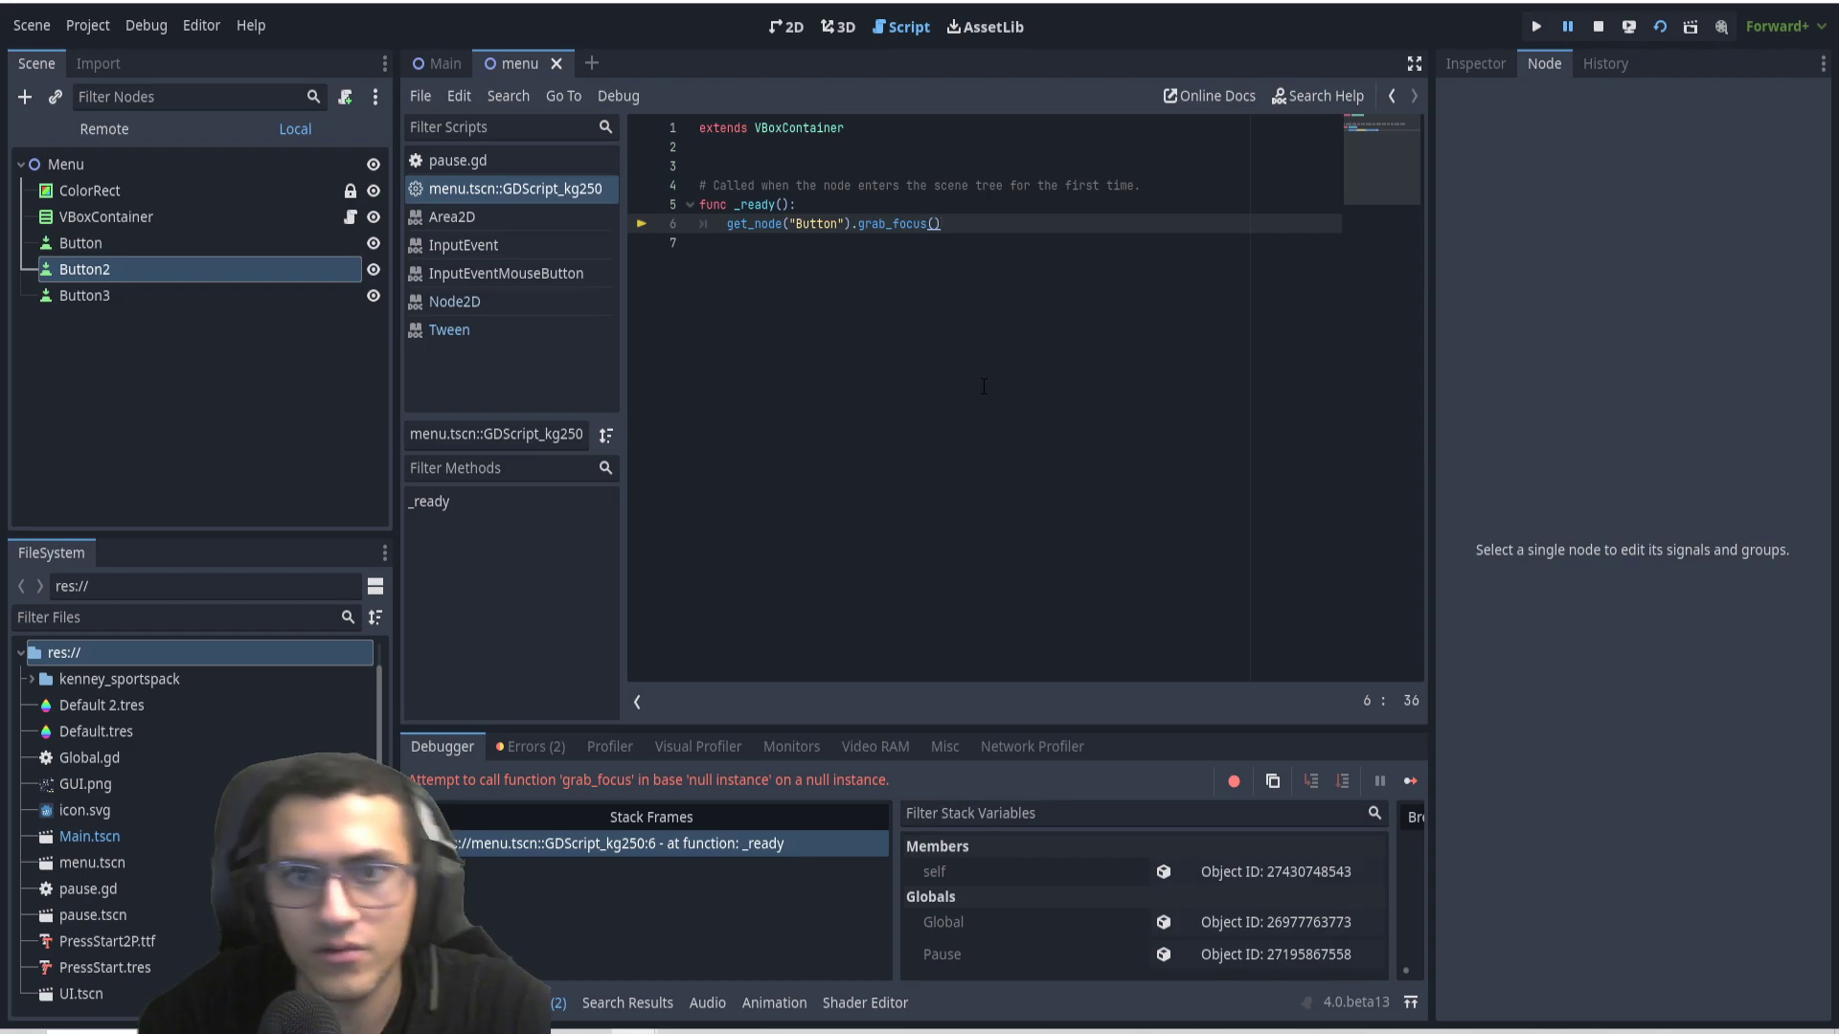
Change line 6 to get_node("../Button").grab_focus() to fix the null-instance error, then rerun.
left_click(835, 243)
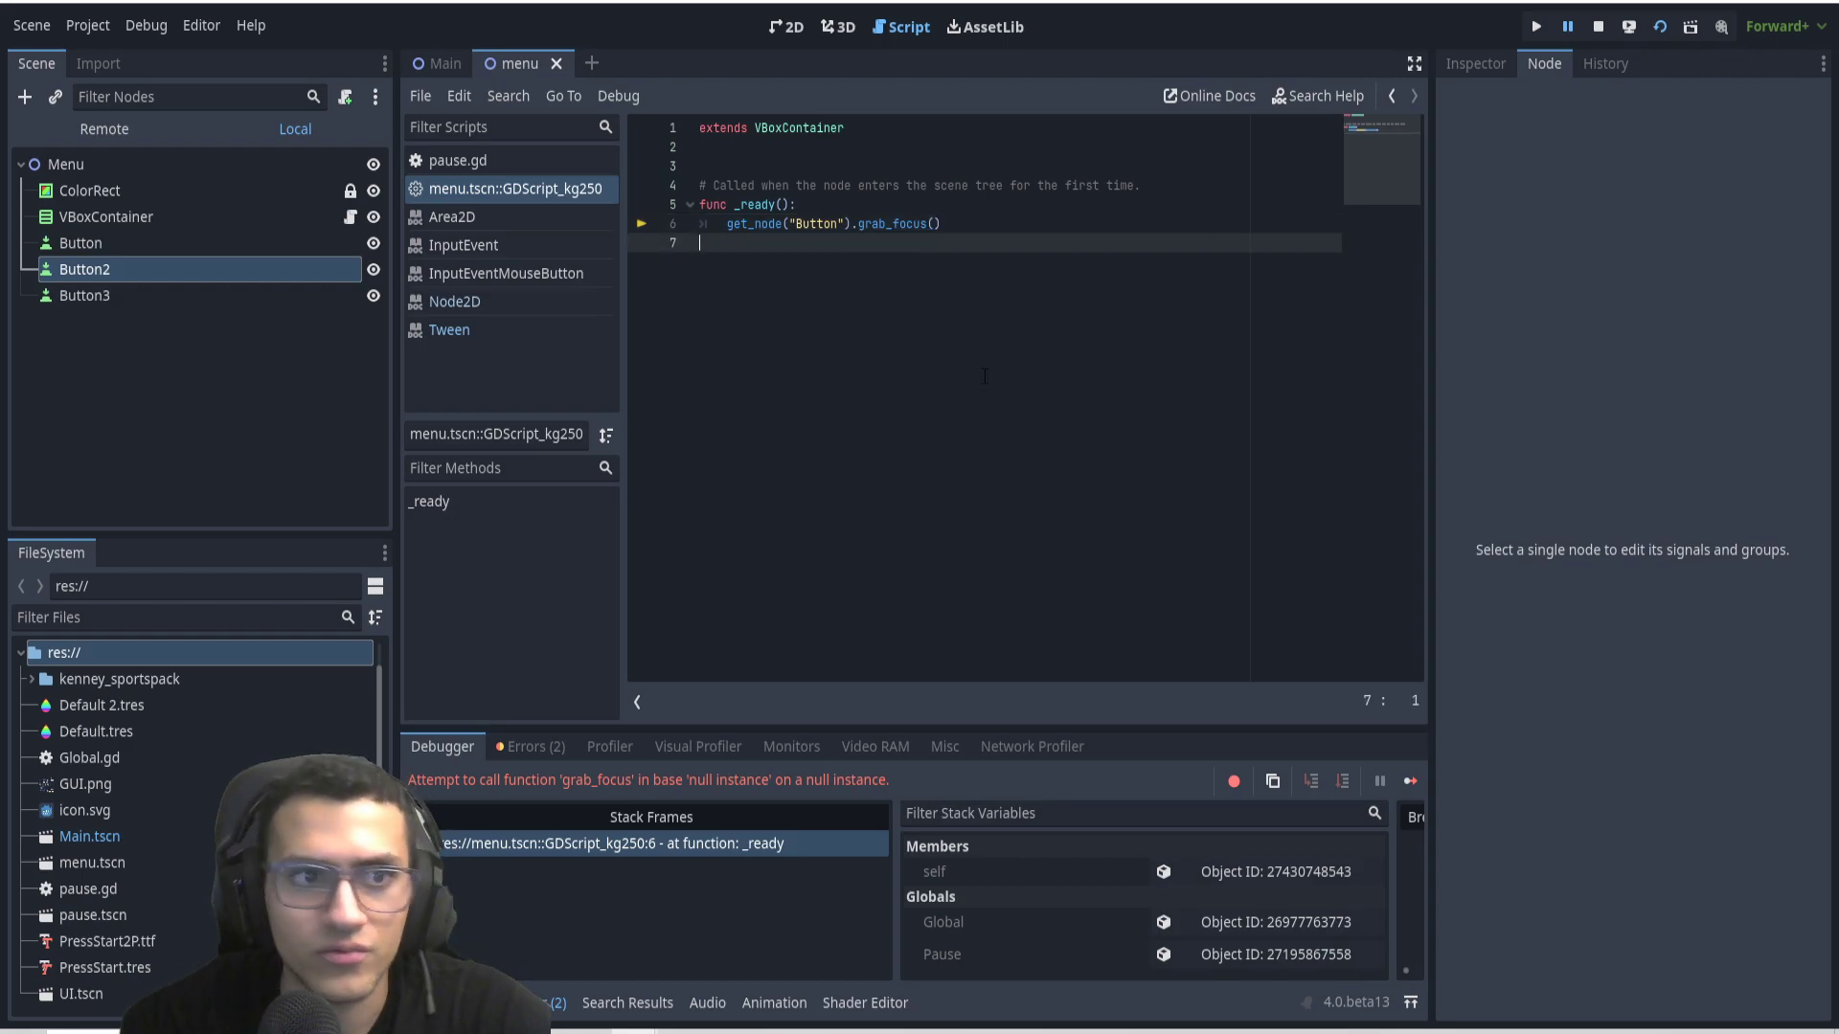
left_click(134, 217)
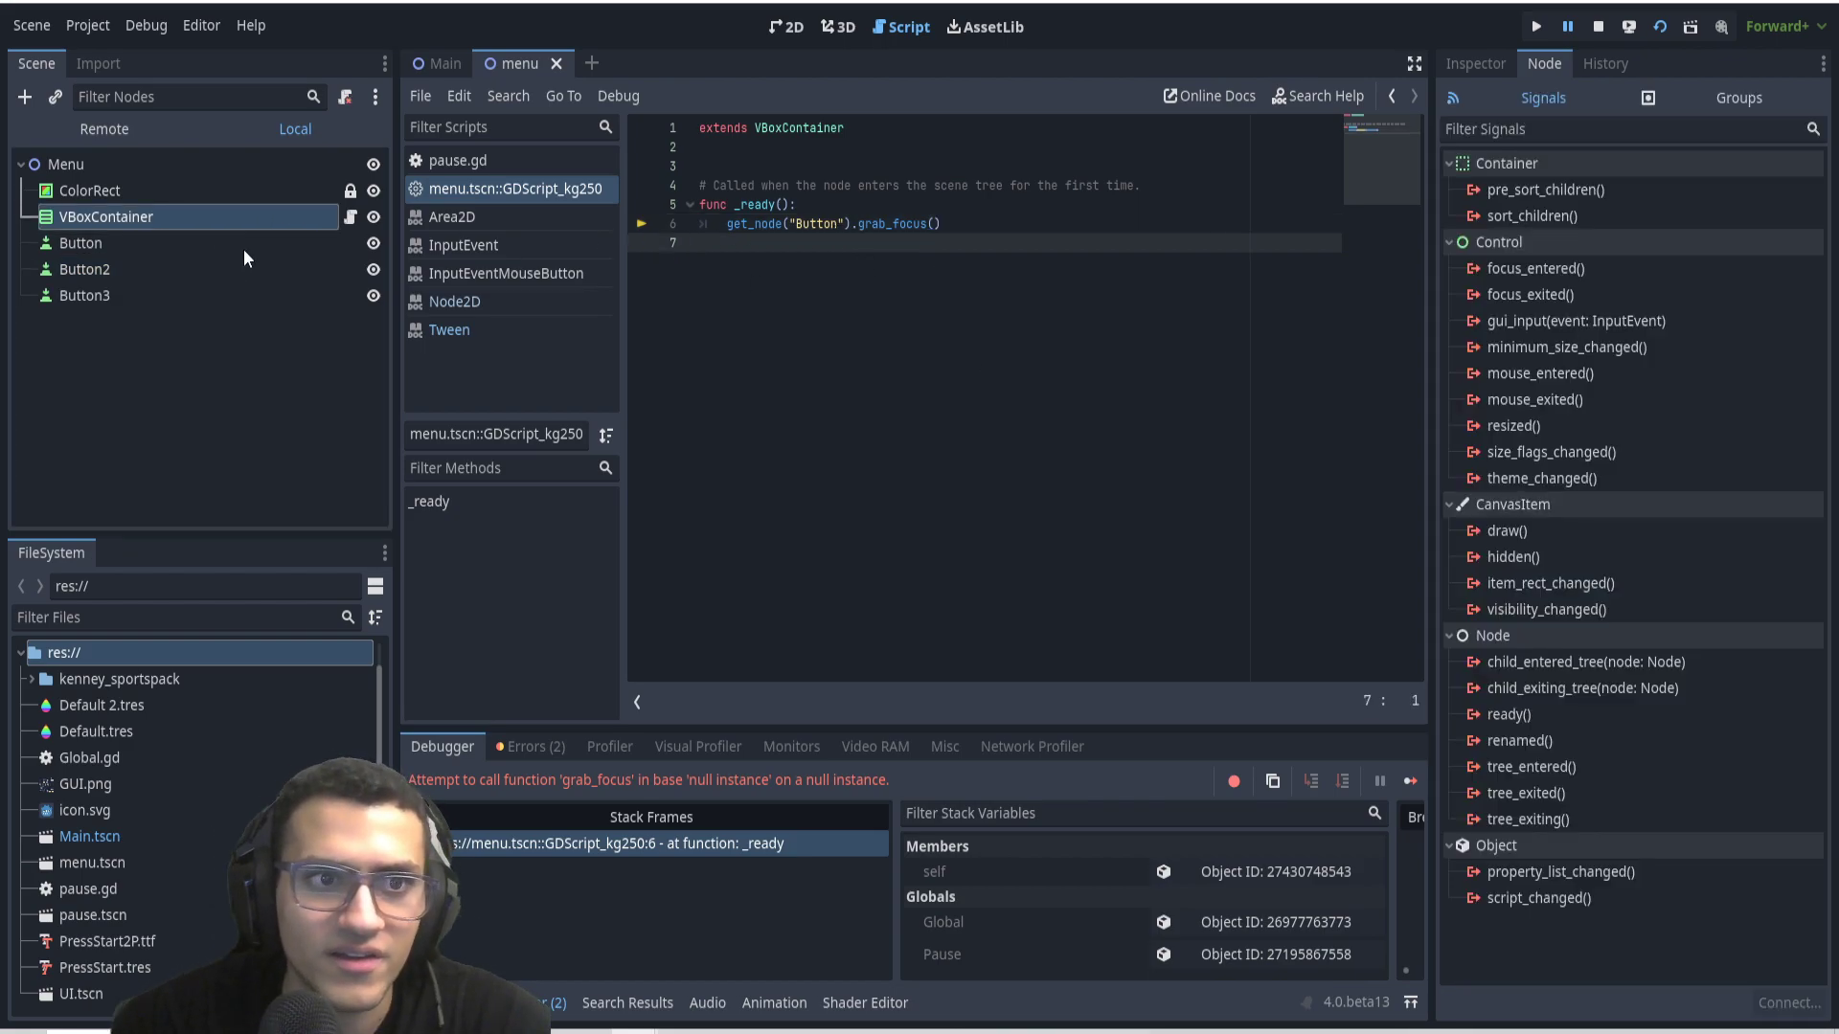
left_click(789, 28)
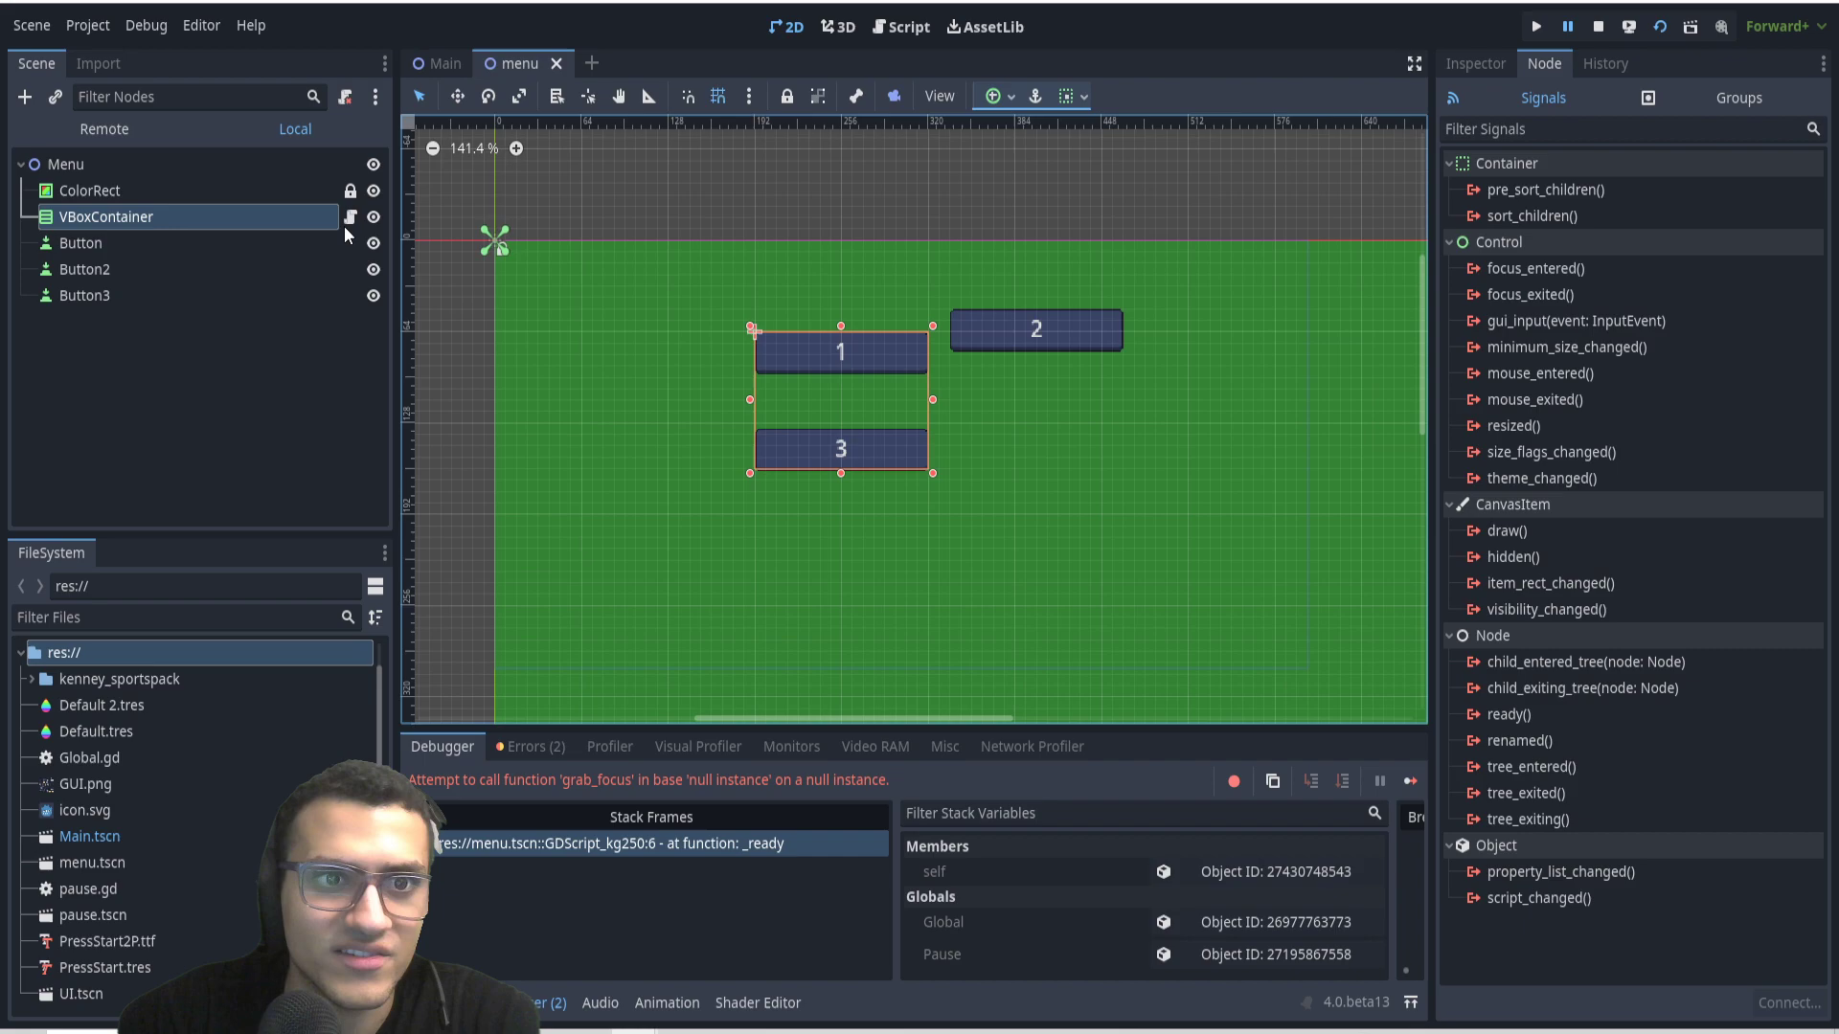
left_click(350, 218)
double_click(838, 224)
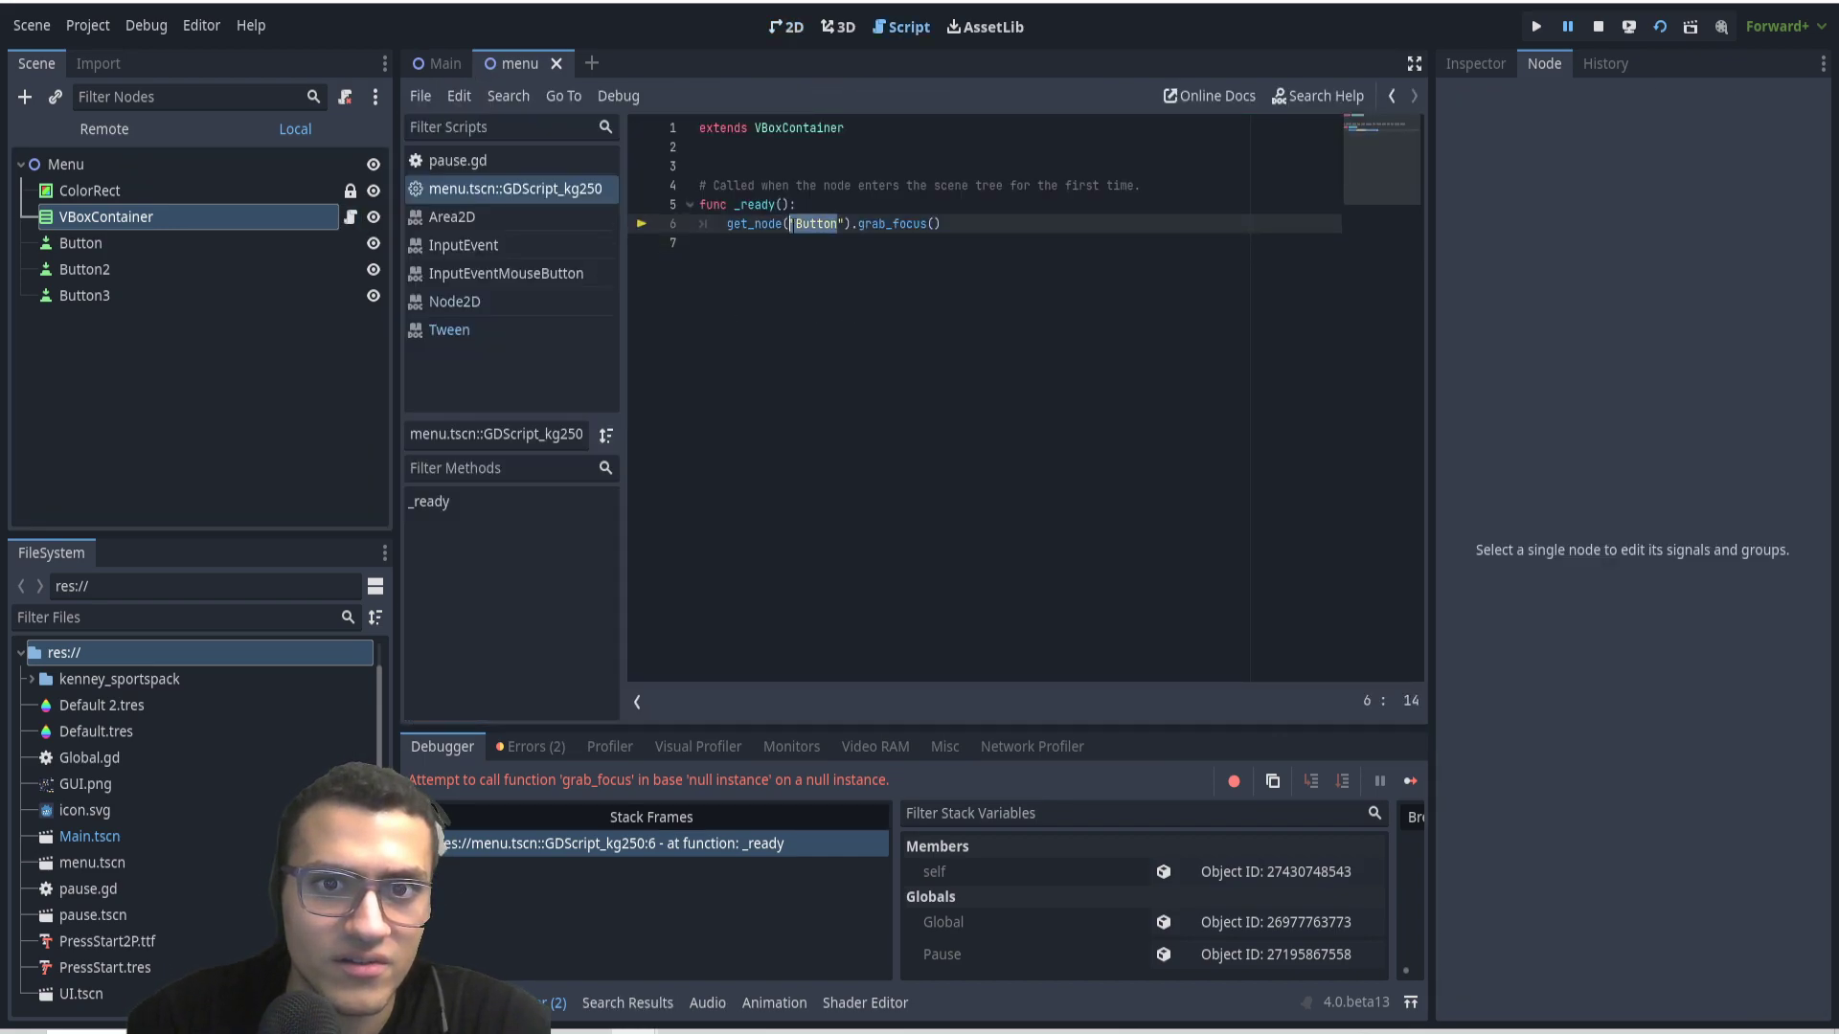
left_click_drag(81, 244, 801, 223)
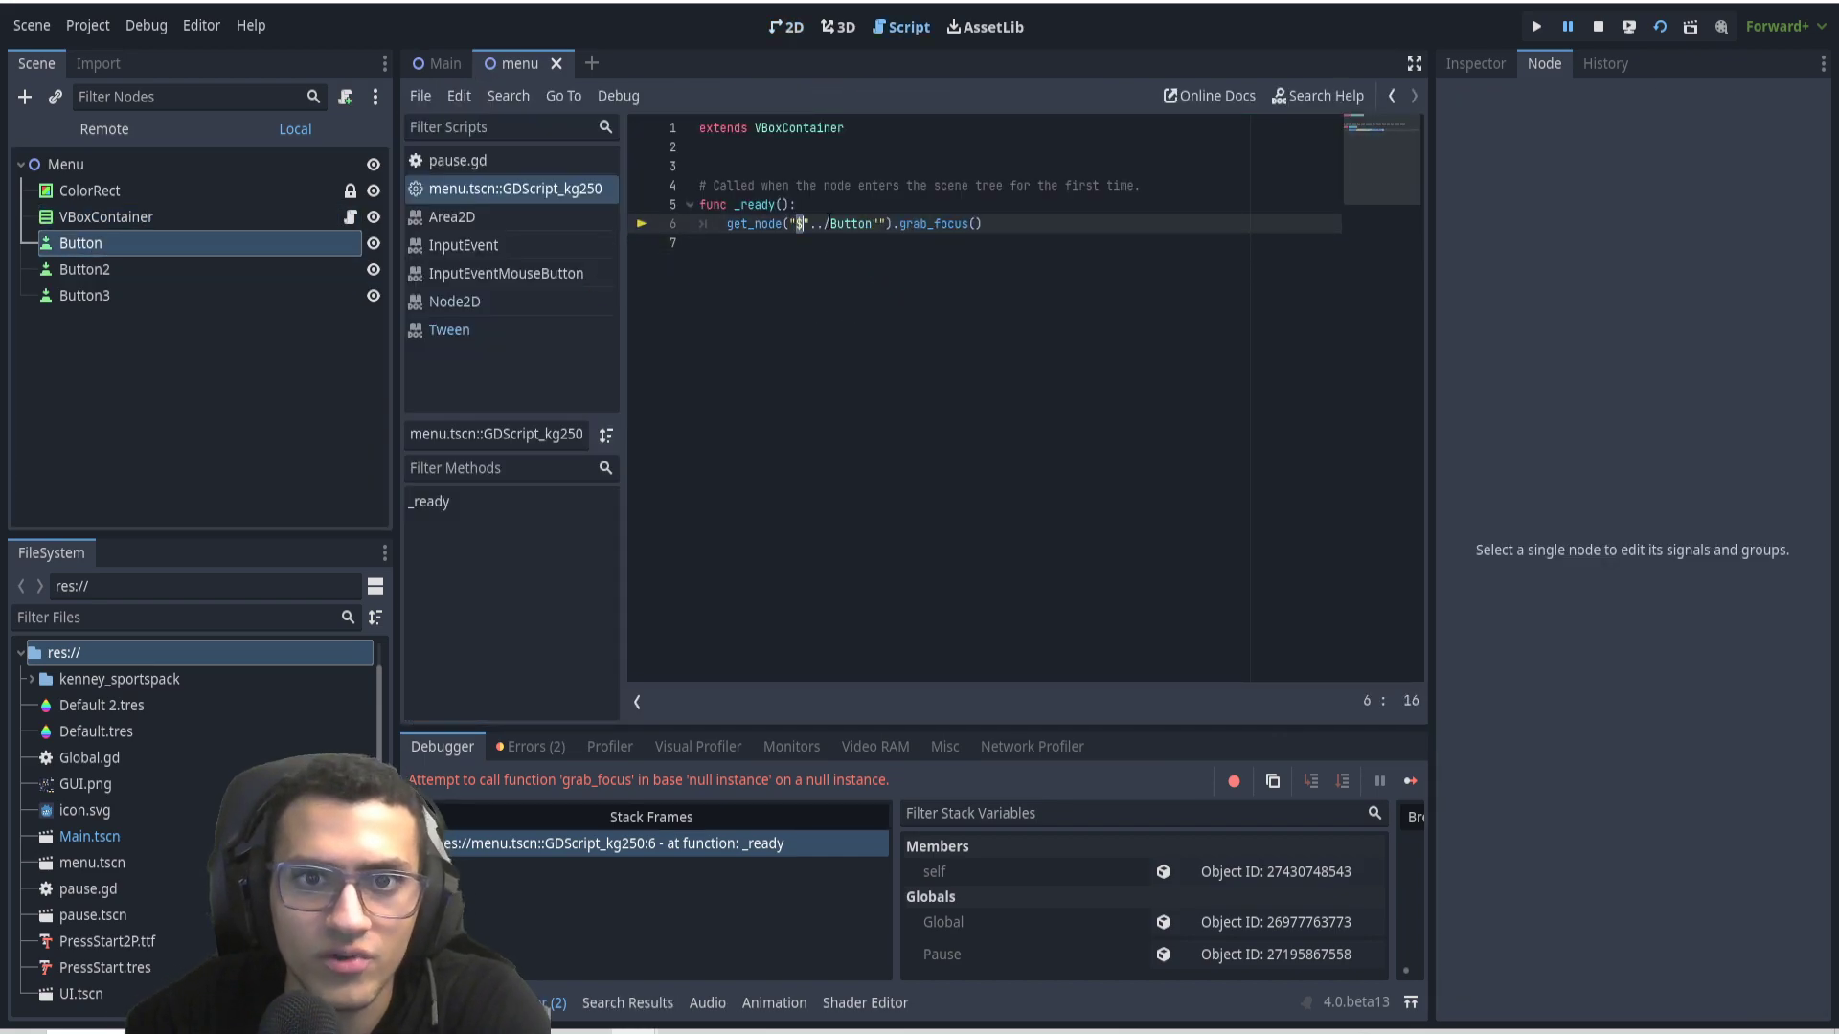
key("BackSpace")
key("Delete")
key("BackSpace")
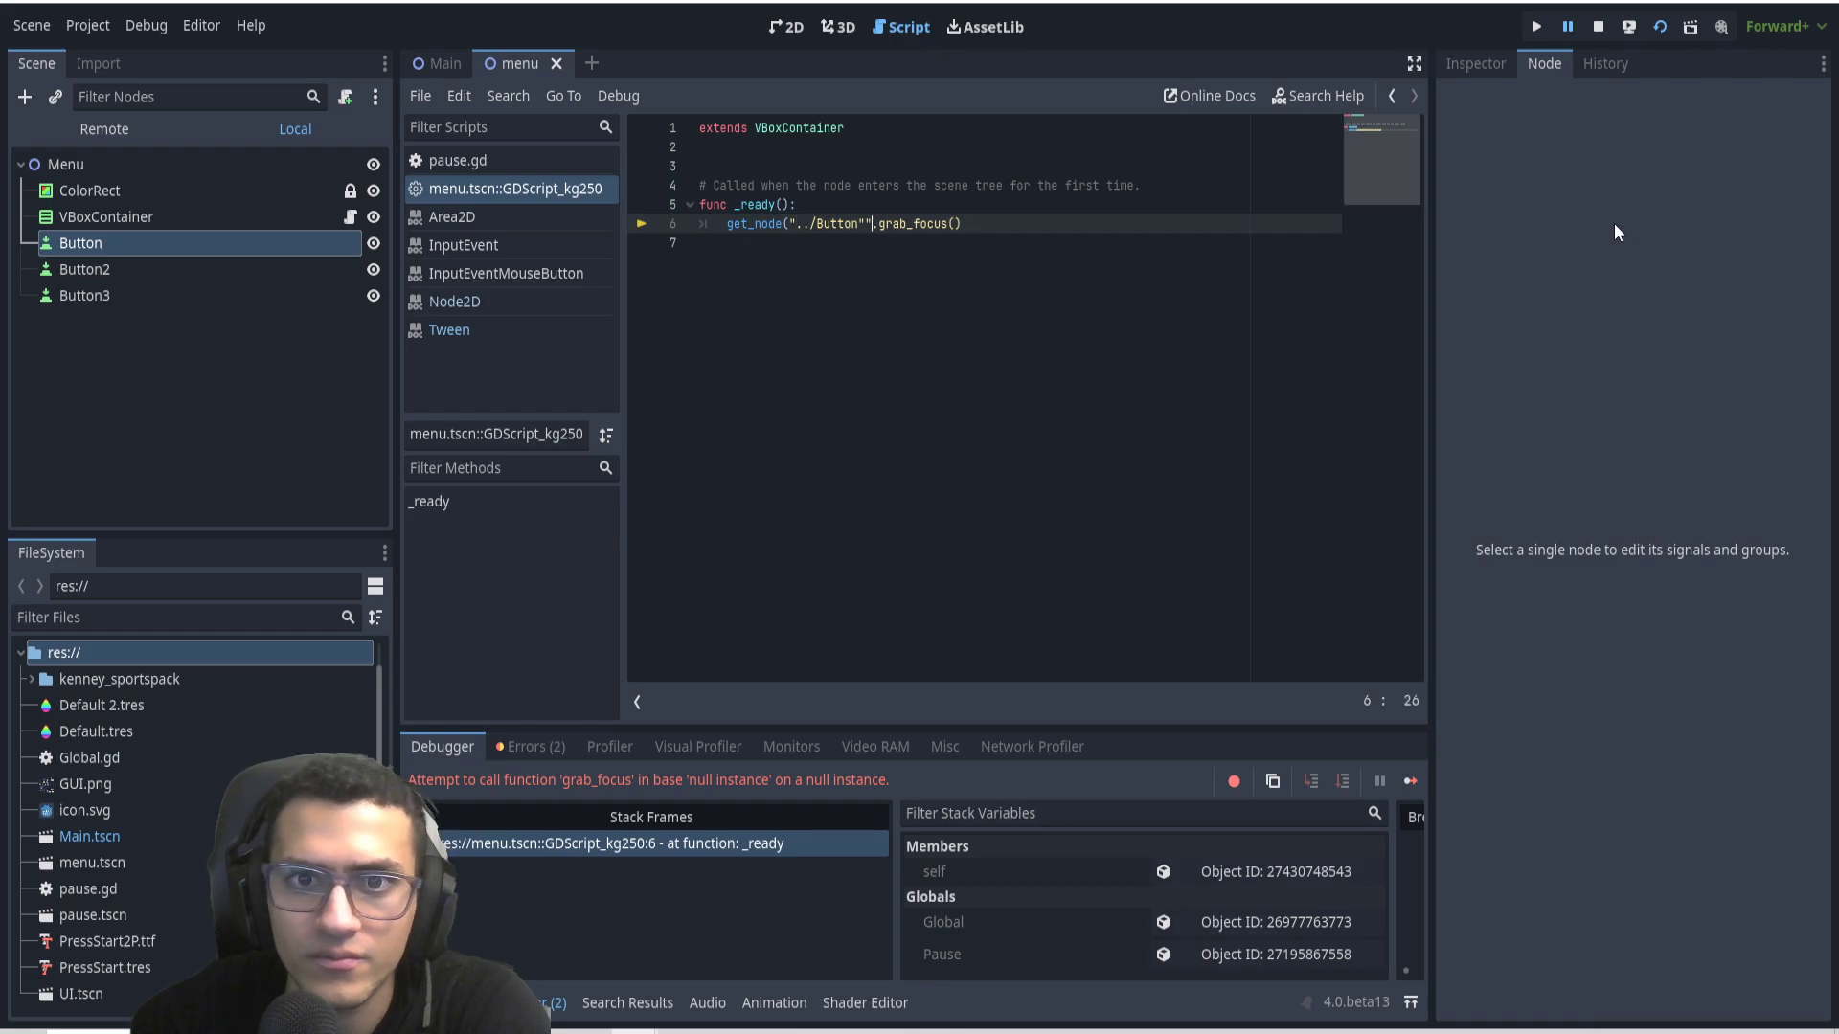
left_click(1660, 26)
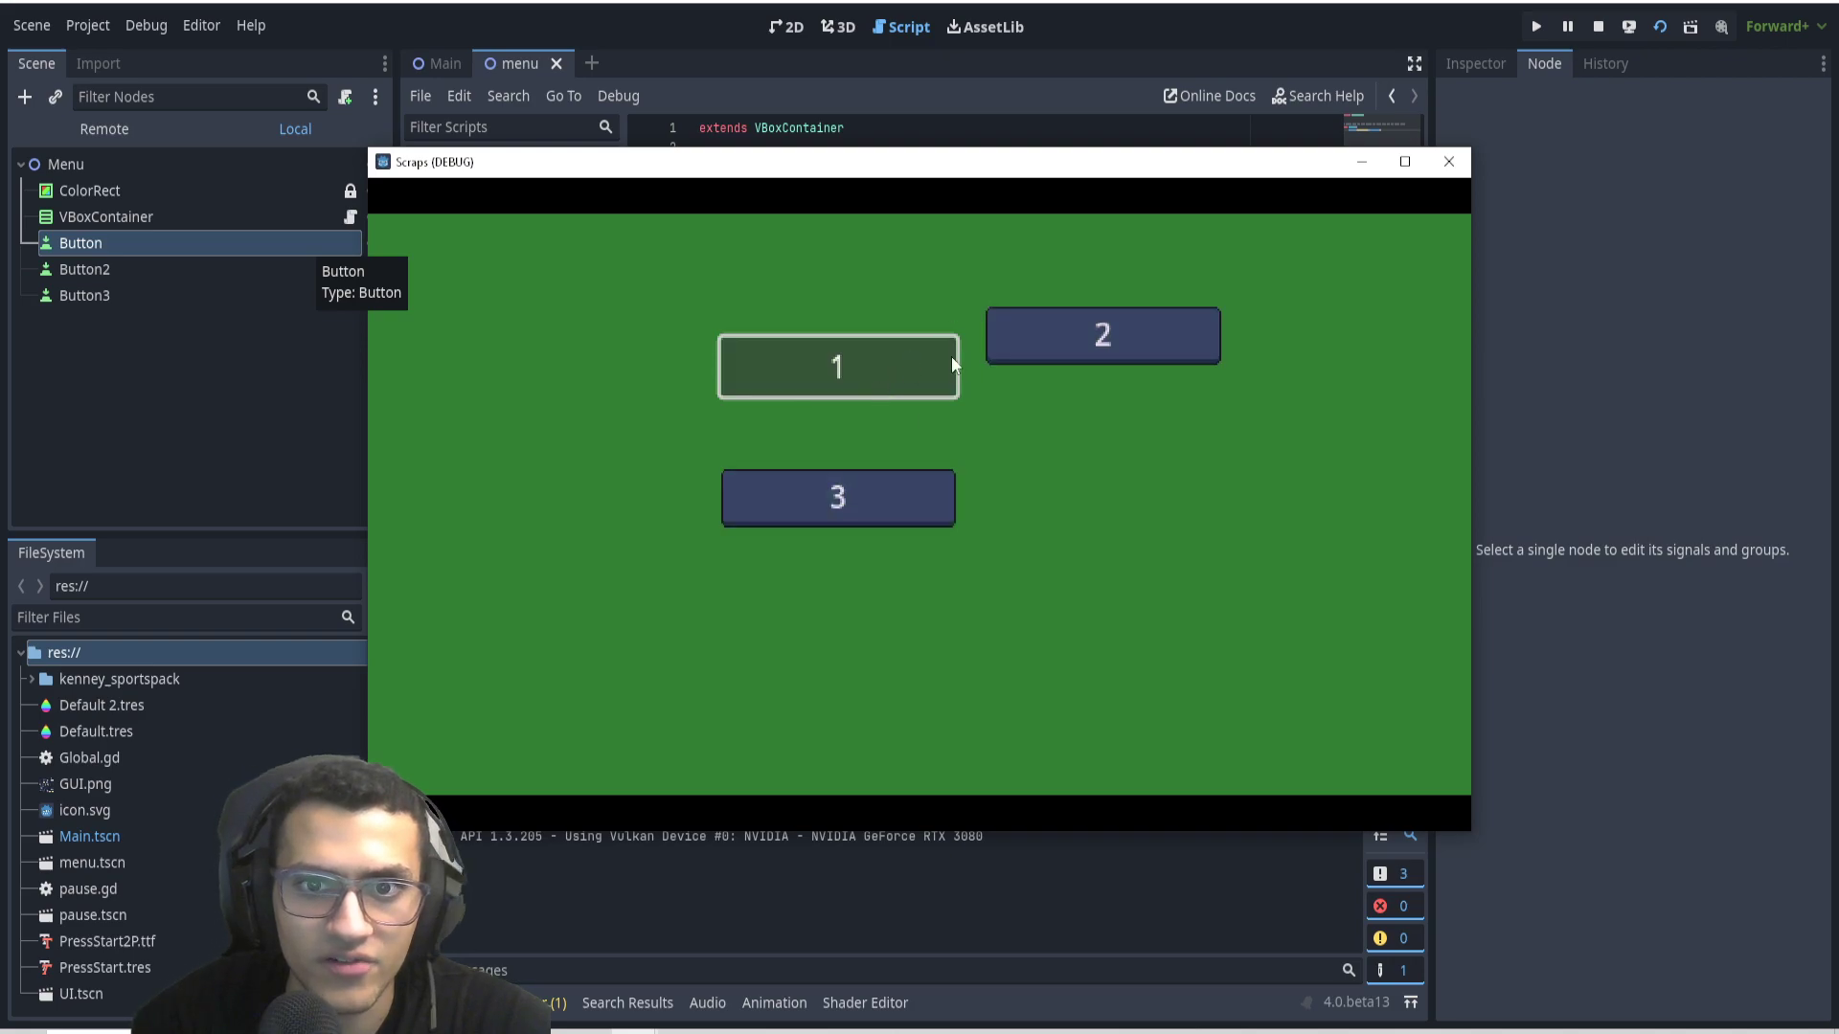
Close the game after confirming button 1 is focused, return to 2D, and nudge Button to (192, 56).
left_click(1448, 161)
left_click(777, 24)
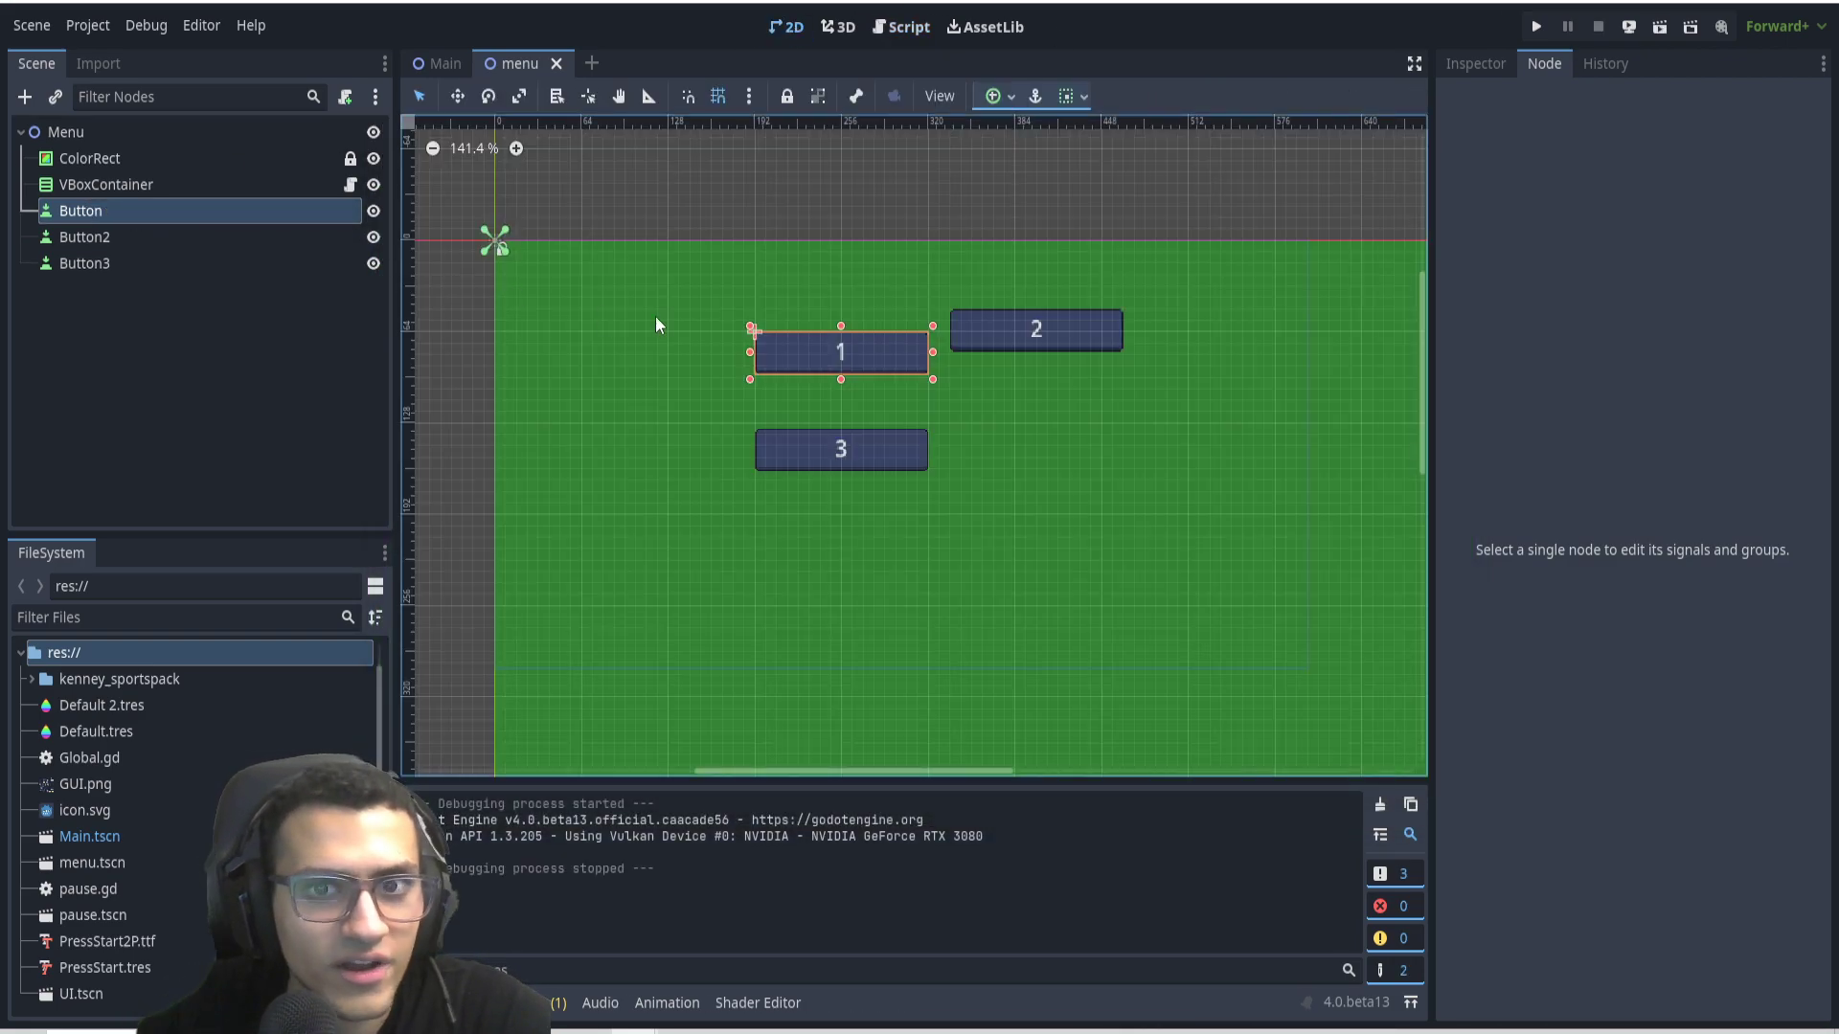
left_click_drag(855, 353, 851, 341)
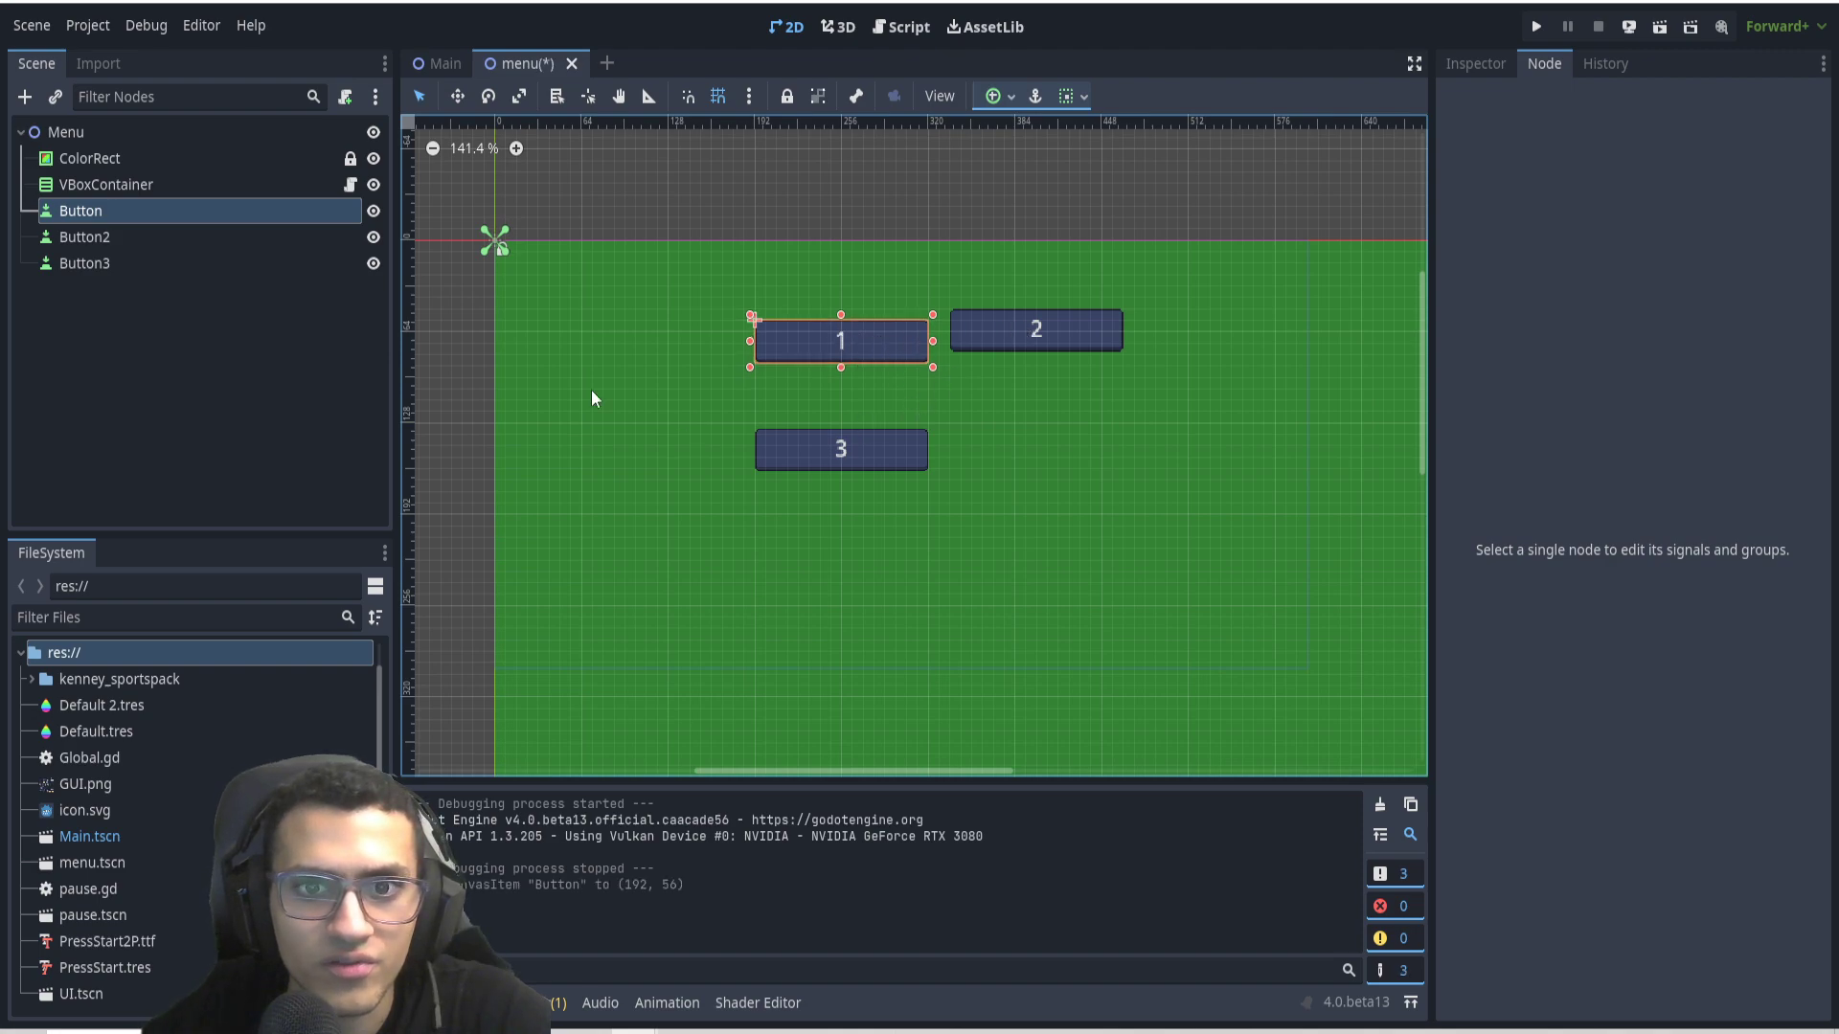
Select Button (1) and expand its Focus section in the Inspector.
left_click(1476, 63)
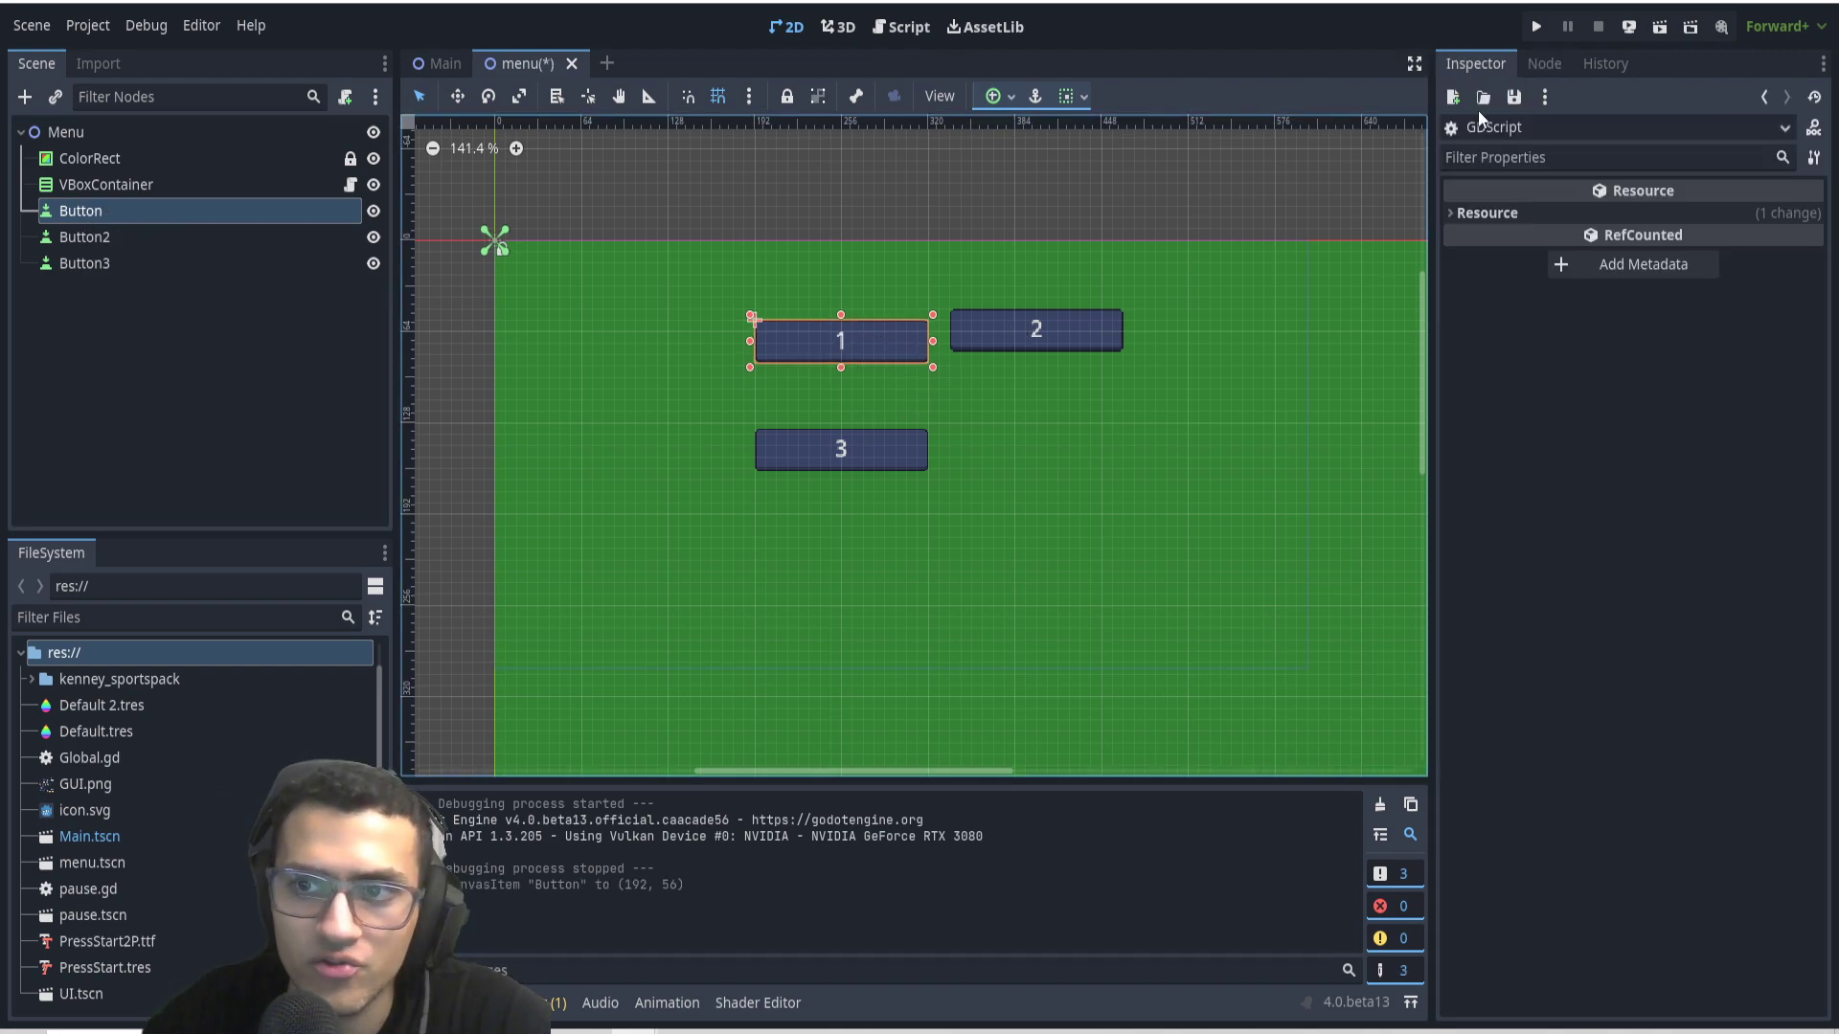
left_click(177, 259)
left_click(119, 215)
scroll(1716, 394, "down", 3)
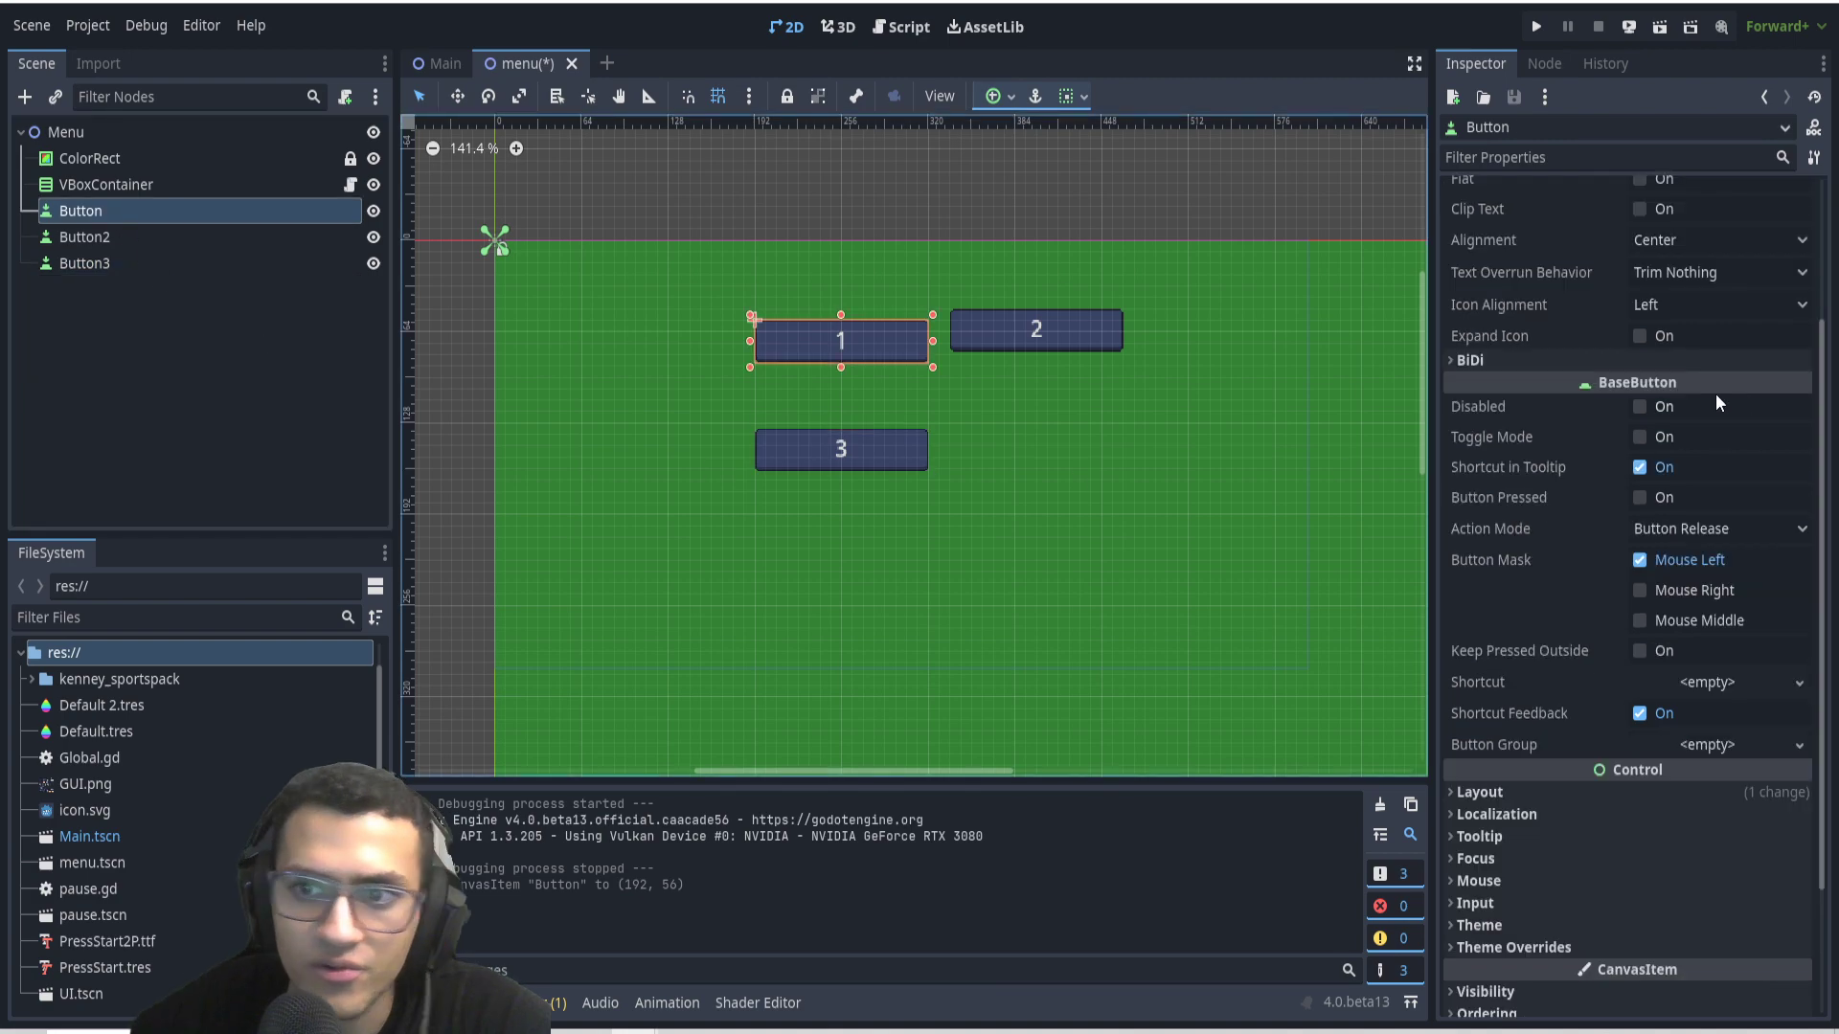
scroll(1561, 563, "down", 3)
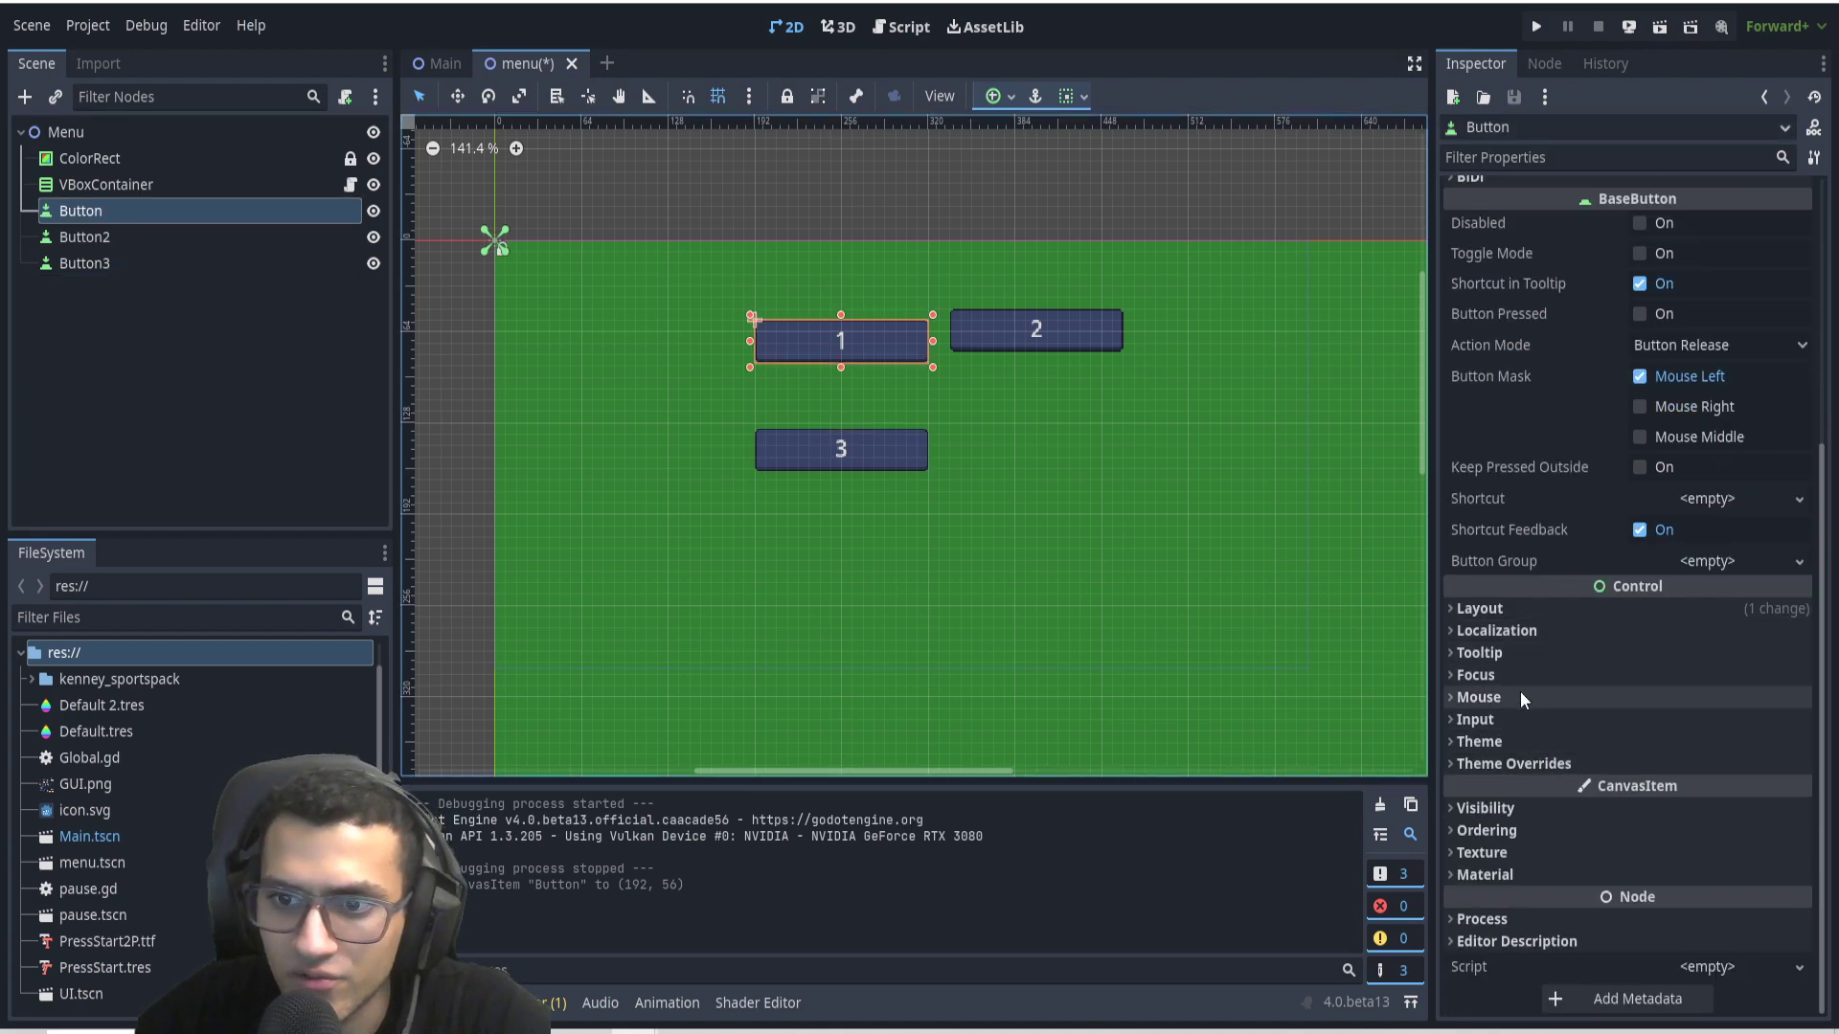
left_click(1500, 655)
left_click(1504, 655)
left_click(1498, 674)
scroll(1496, 680, "down", 3)
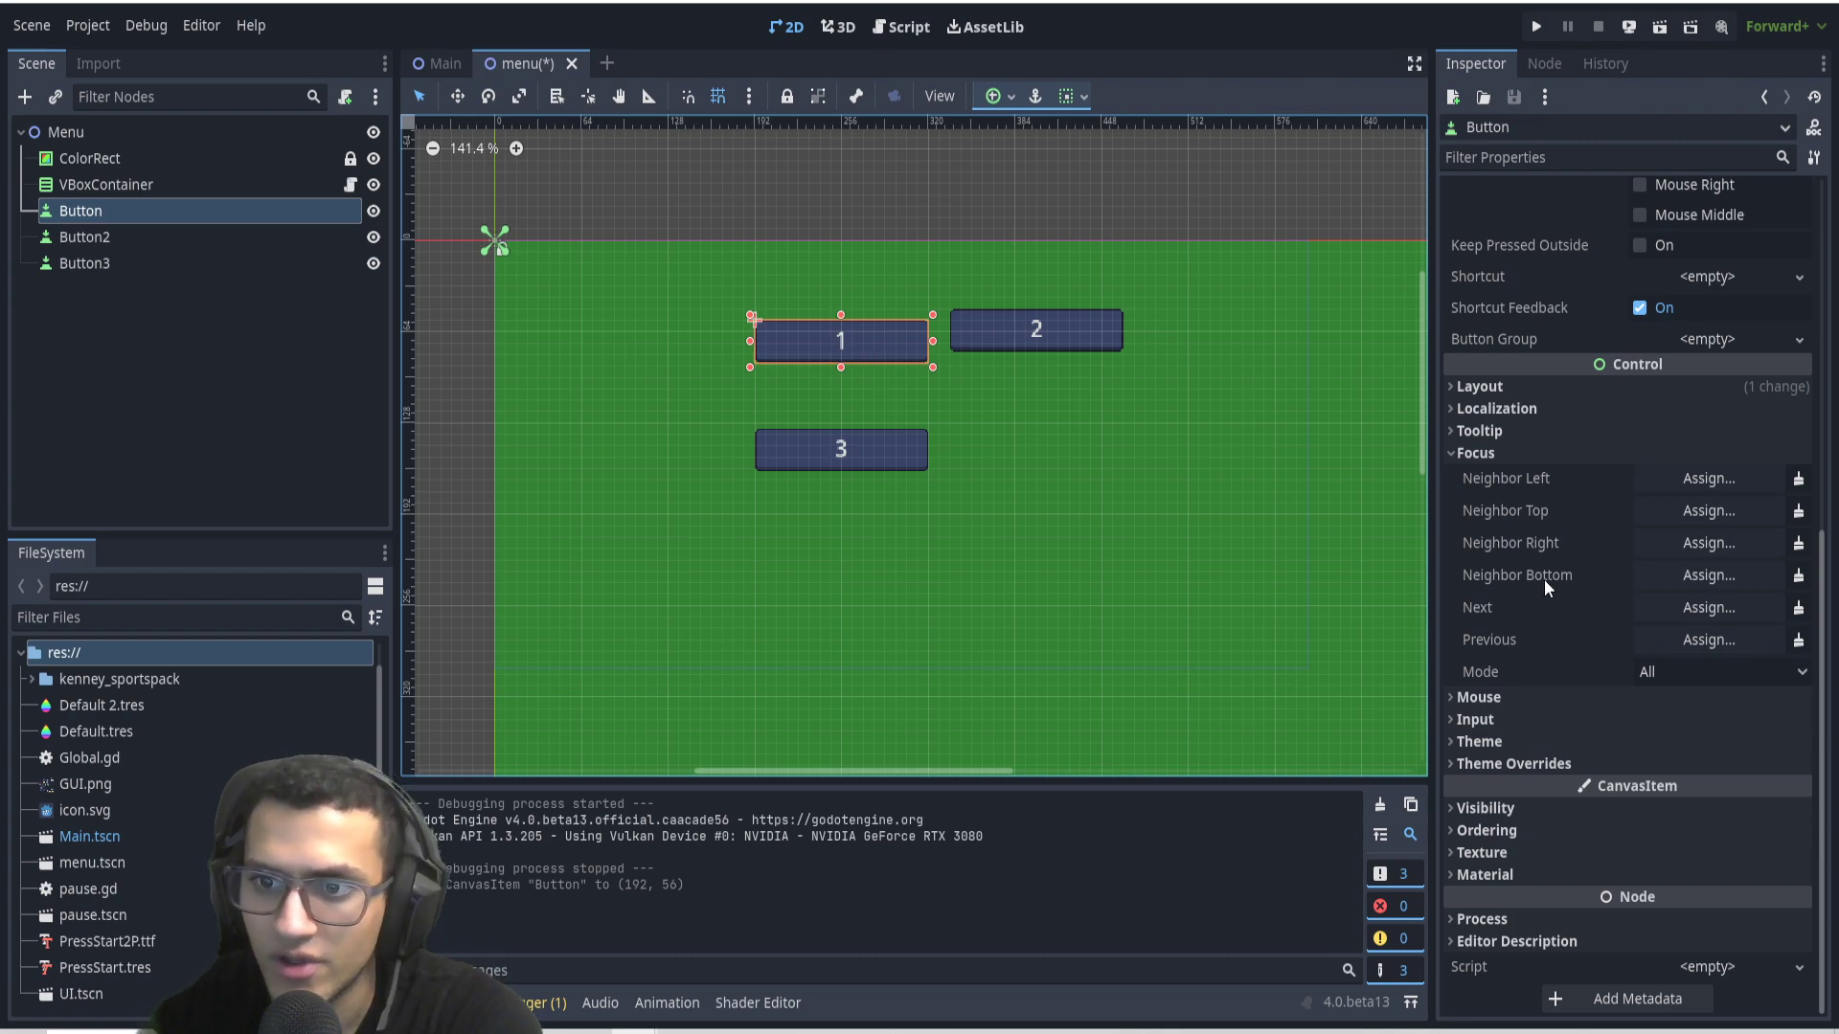
Set Button's Focus Neighbor Bottom to Button2.
left_click(1705, 575)
left_click(830, 329)
left_click(849, 859)
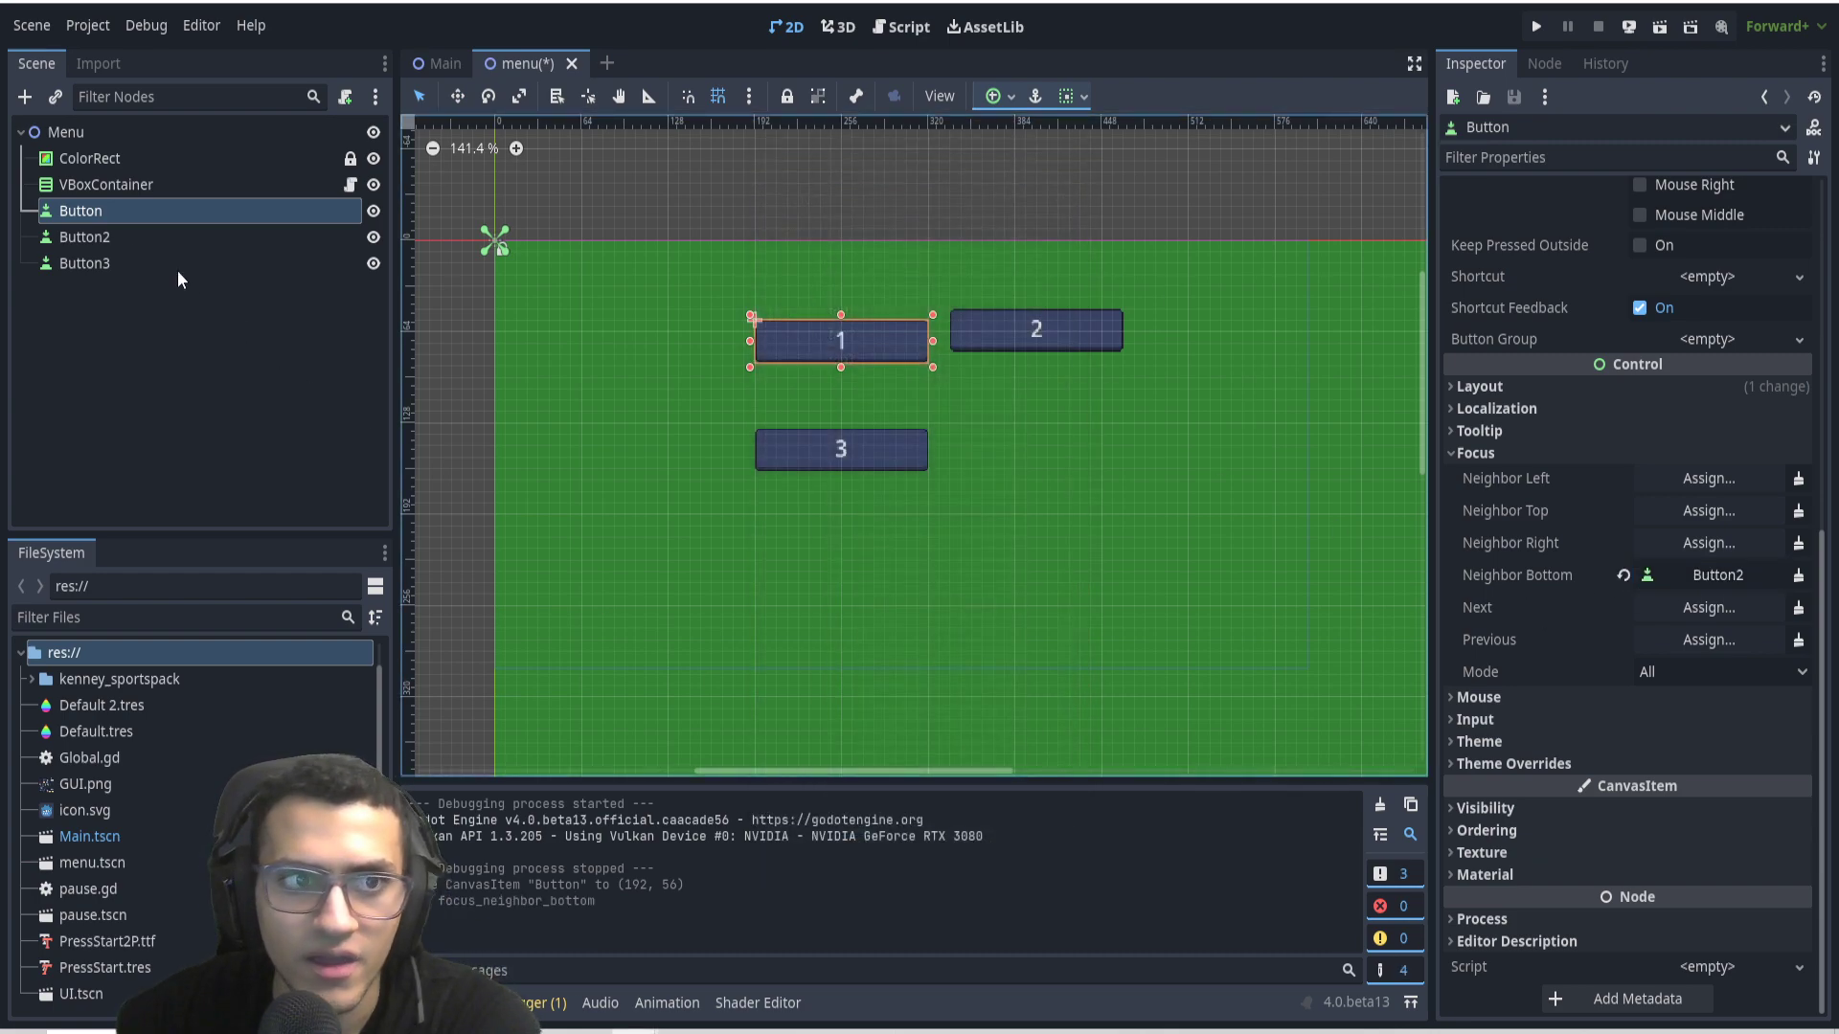
left_click(104, 236)
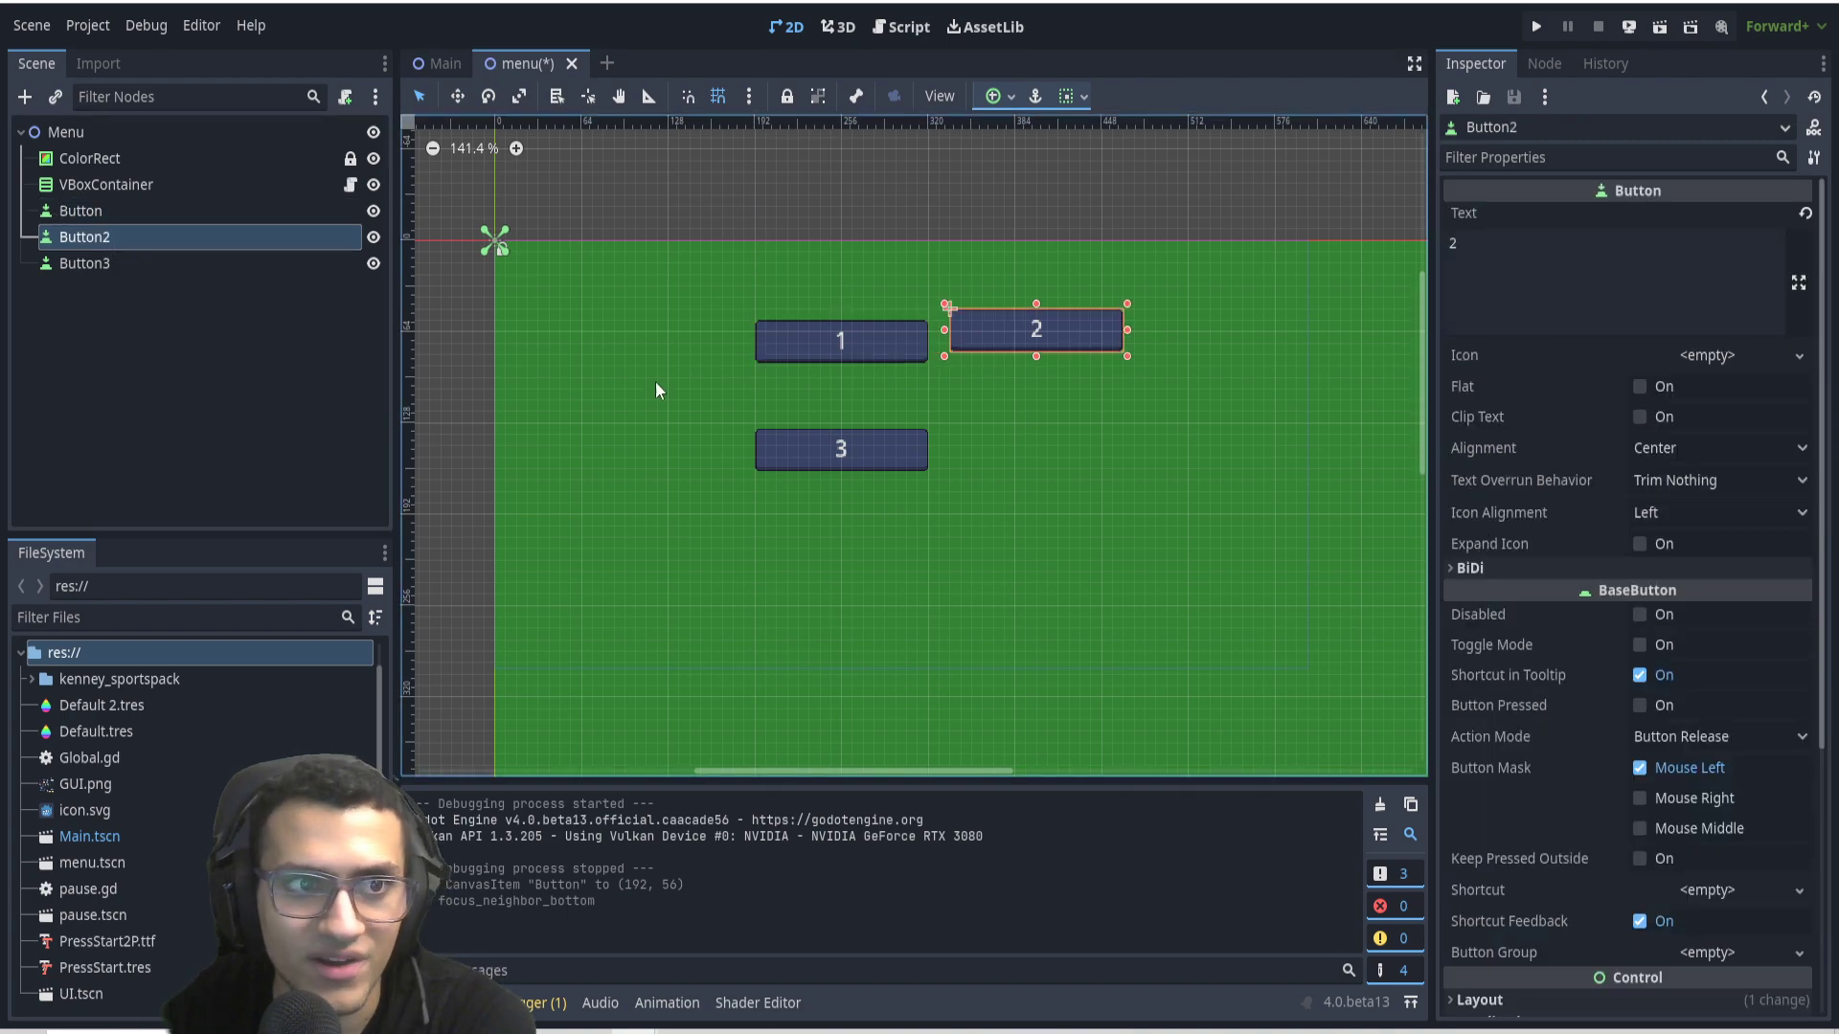
Set Button2's Focus Neighbor Bottom to Button3.
scroll(1601, 712, "down", 5)
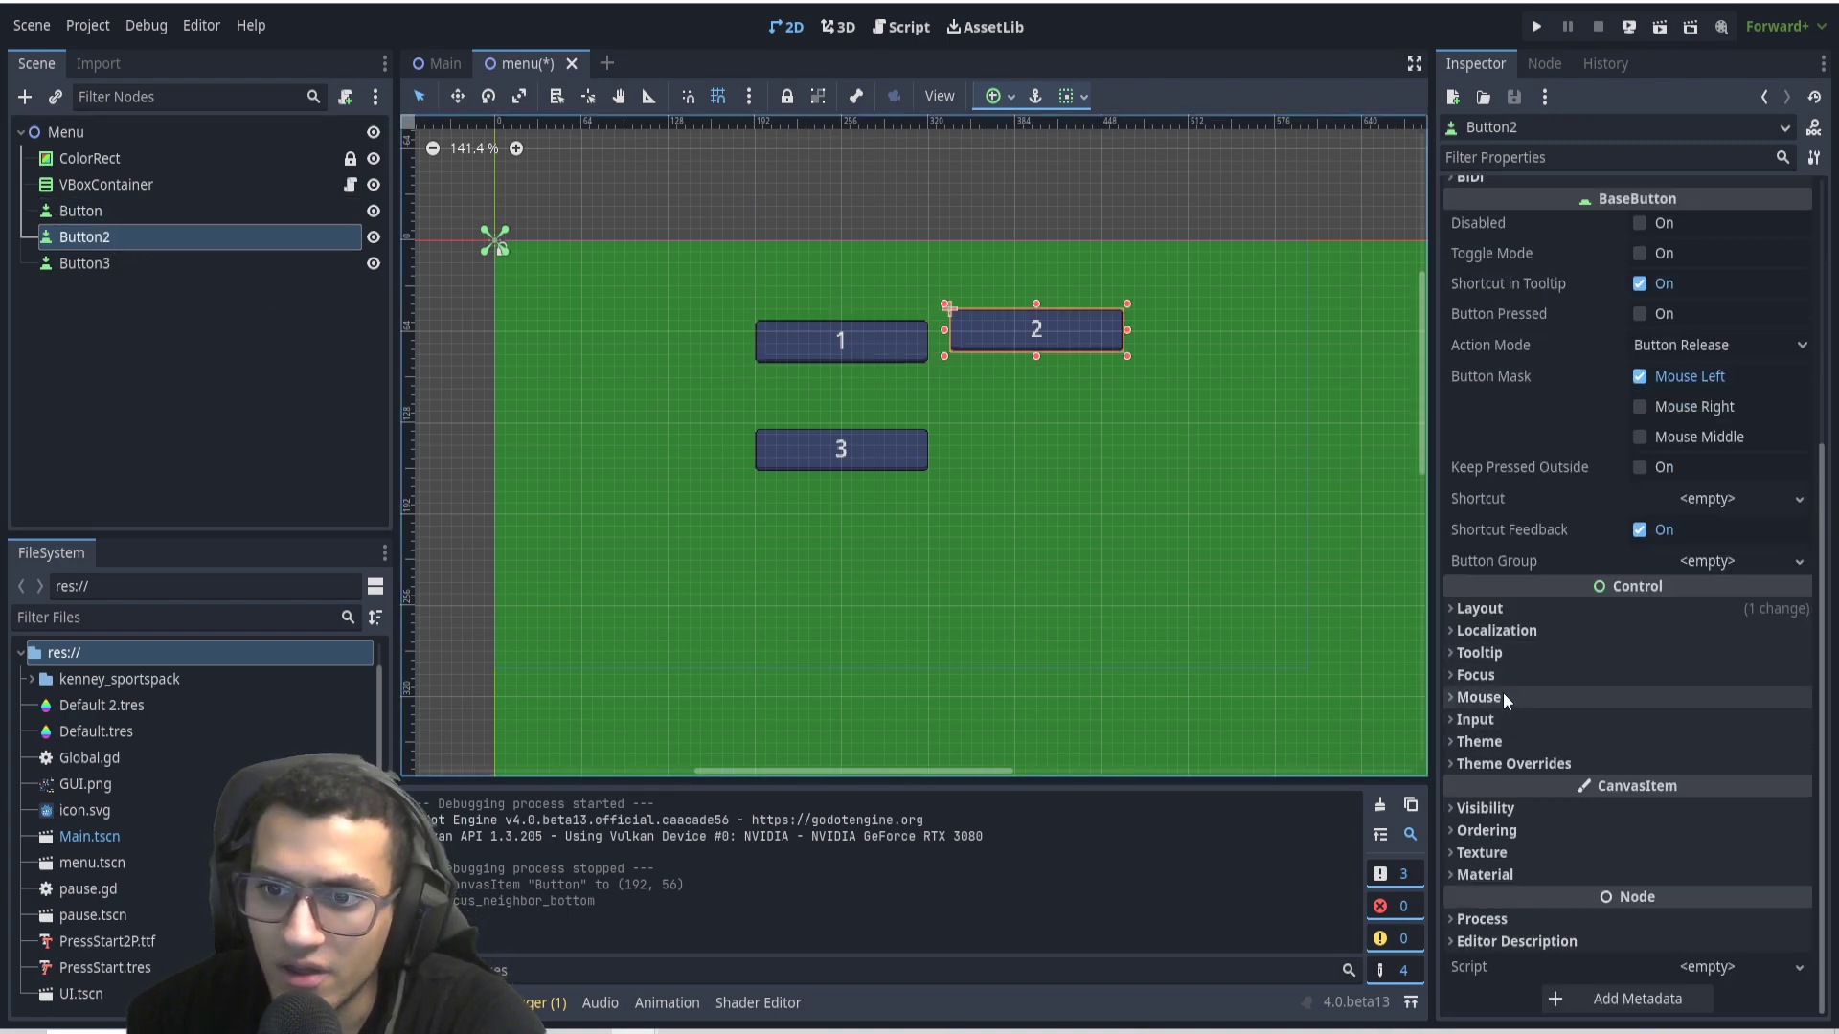
left_click(1480, 675)
left_click(1672, 797)
left_click(841, 358)
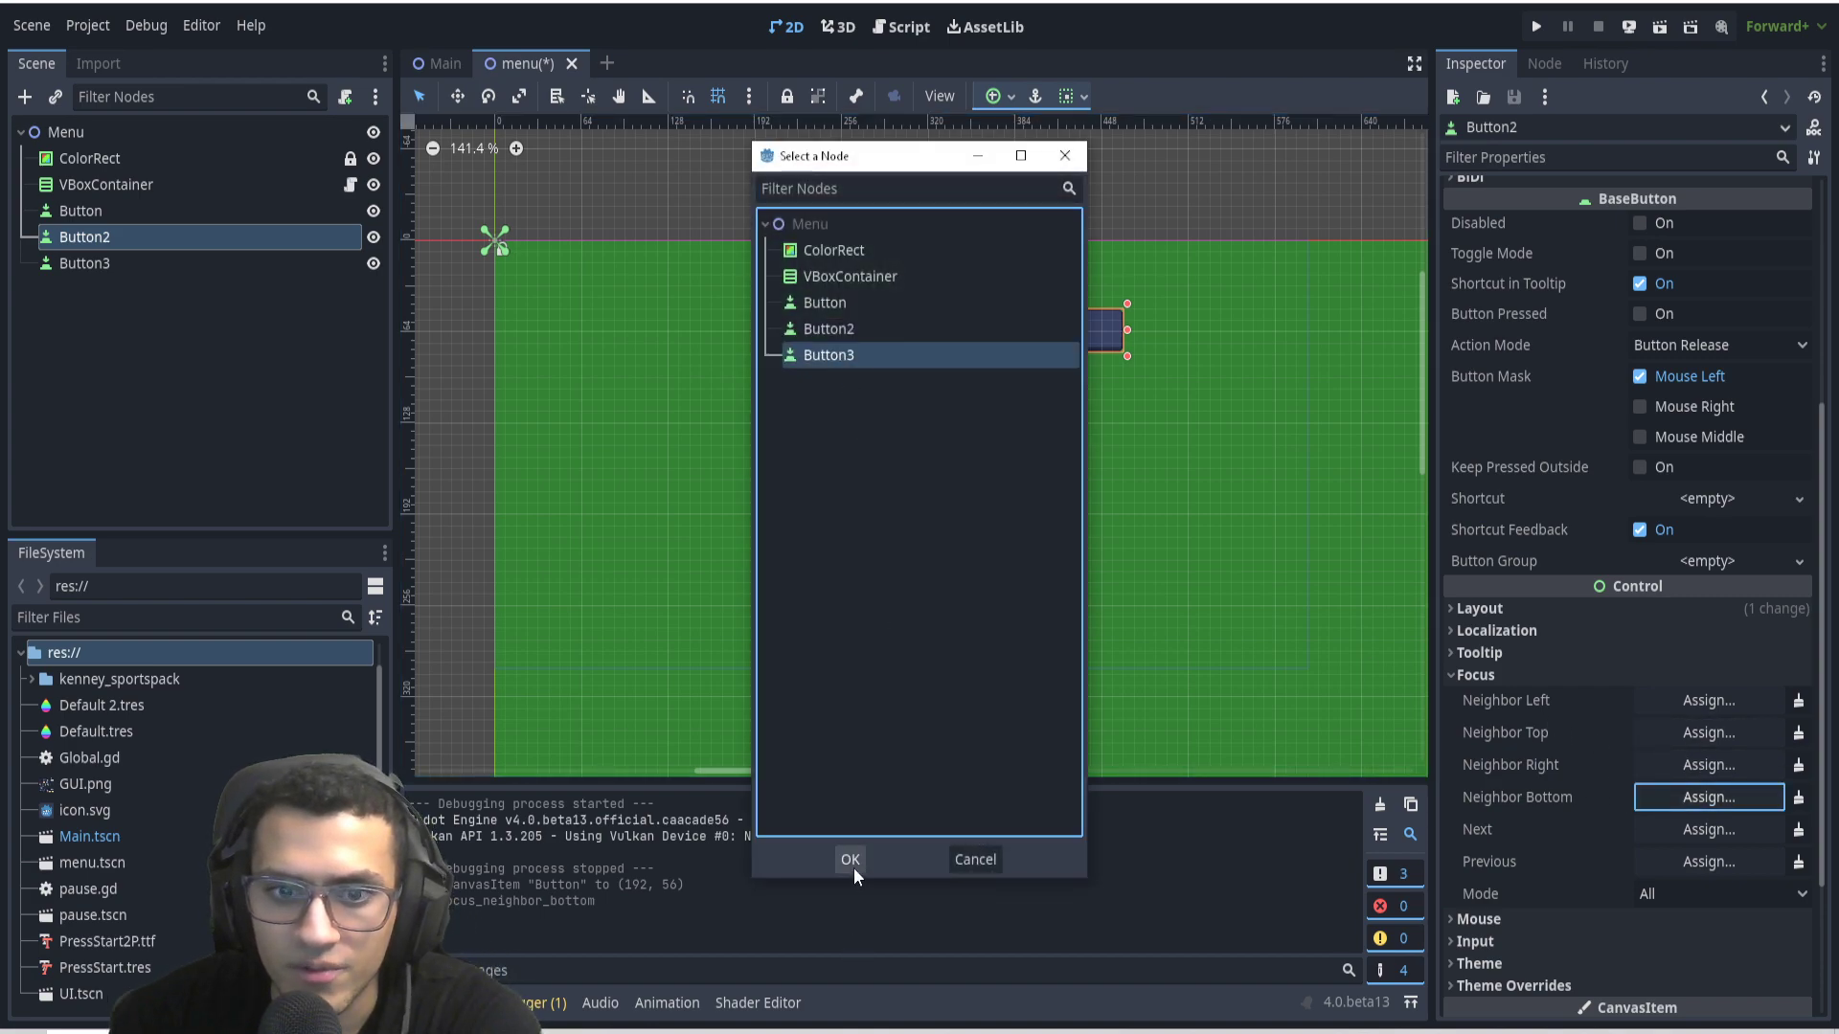
left_click(853, 866)
Set Button3's Focus Neighbor Bottom to Button, closing the focus loop.
left_click(117, 261)
scroll(1700, 709, "down", 5)
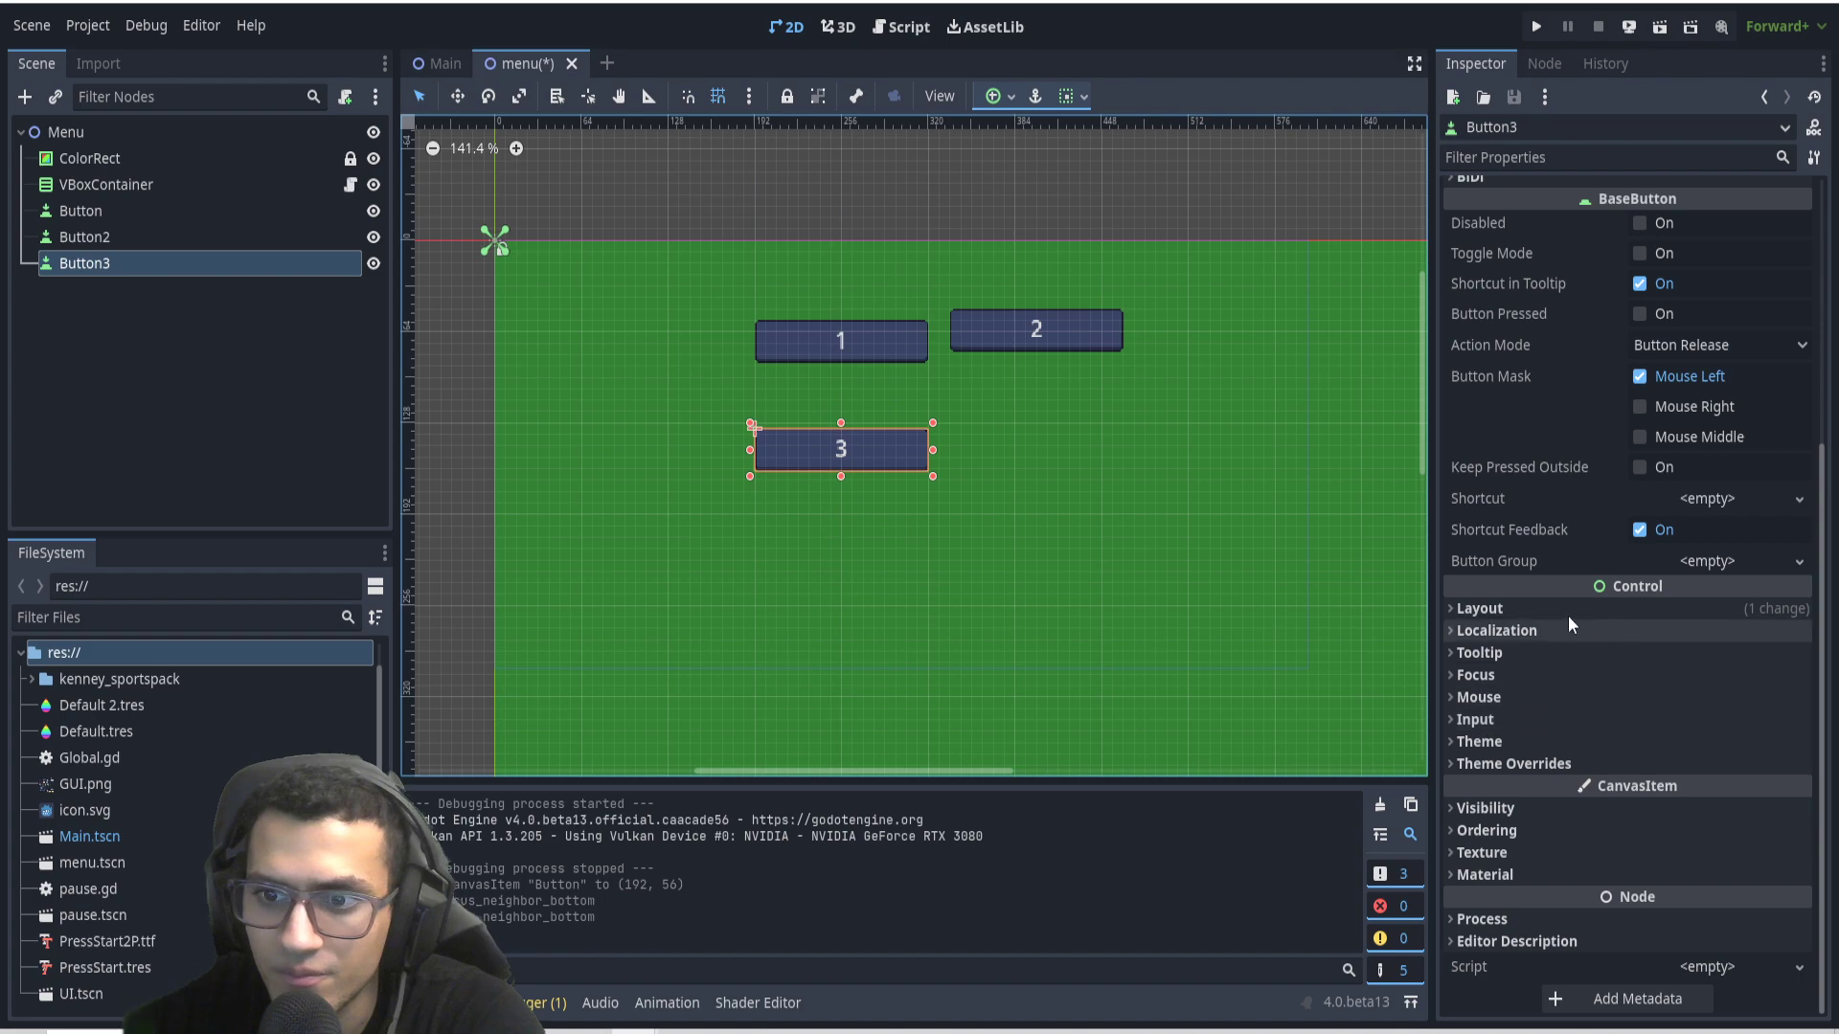
left_click(1507, 678)
left_click(1672, 798)
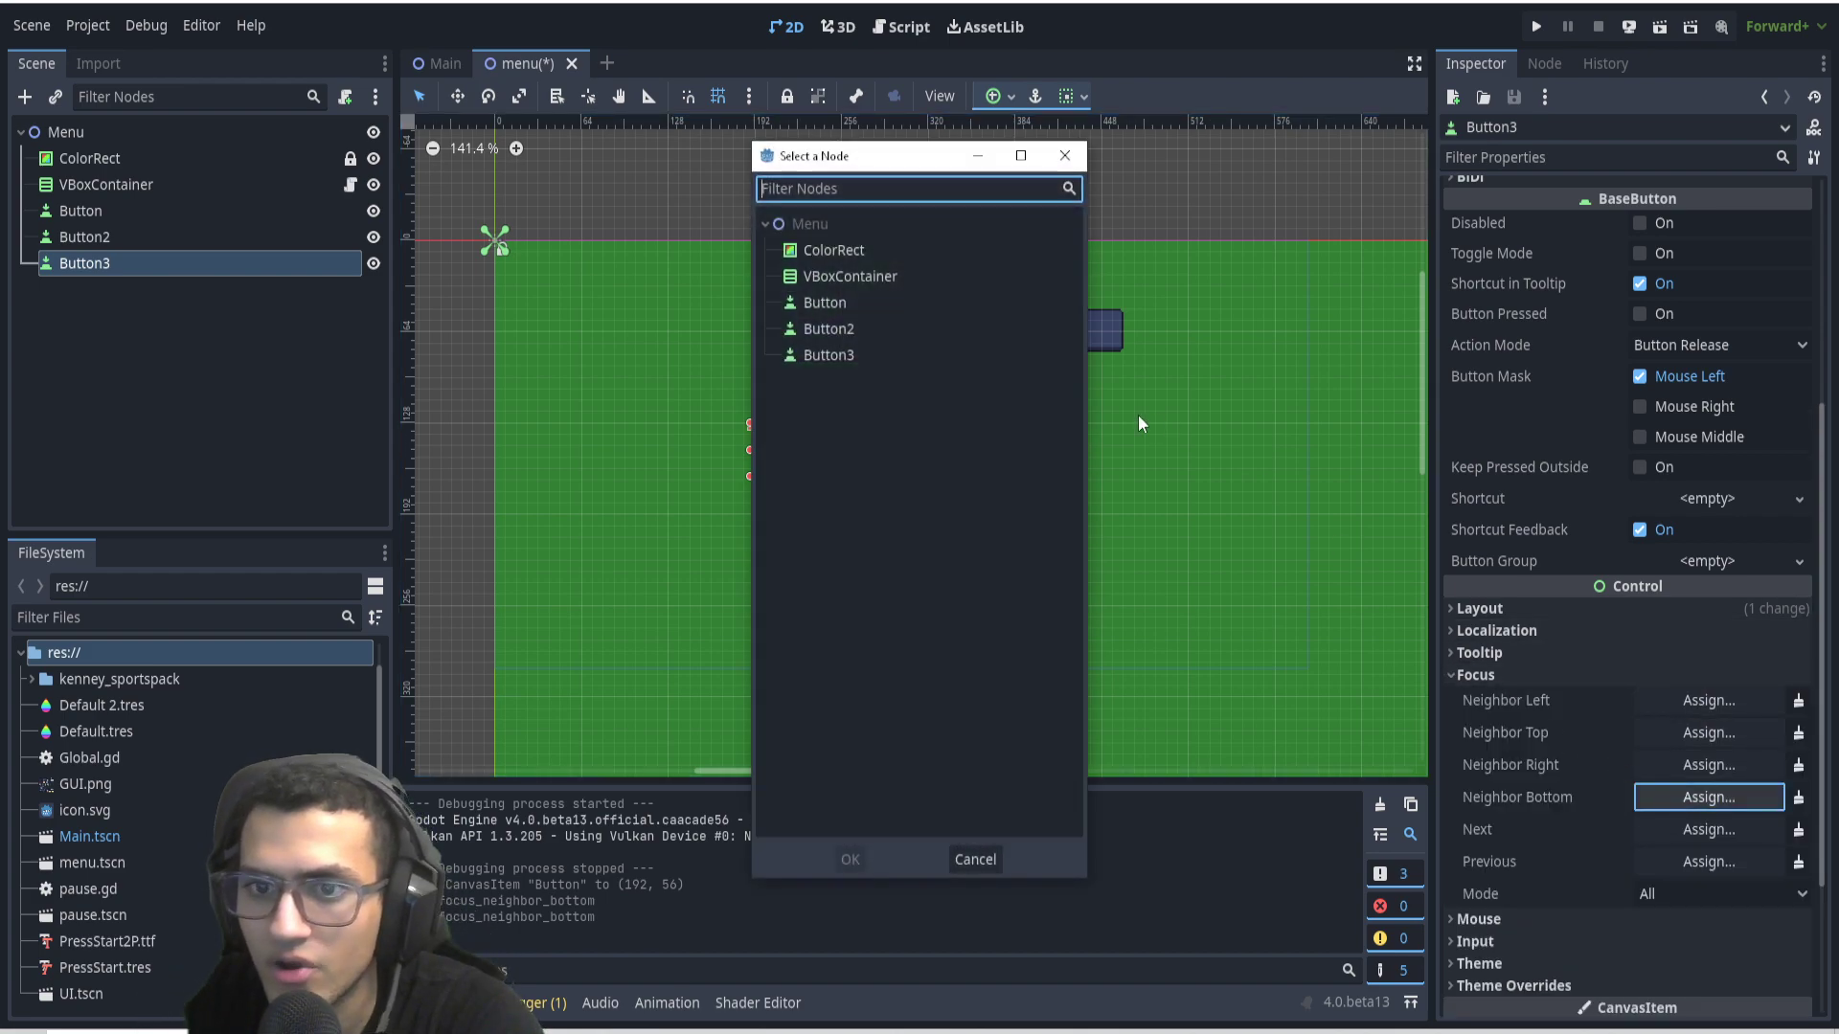
left_click(867, 304)
left_click(850, 859)
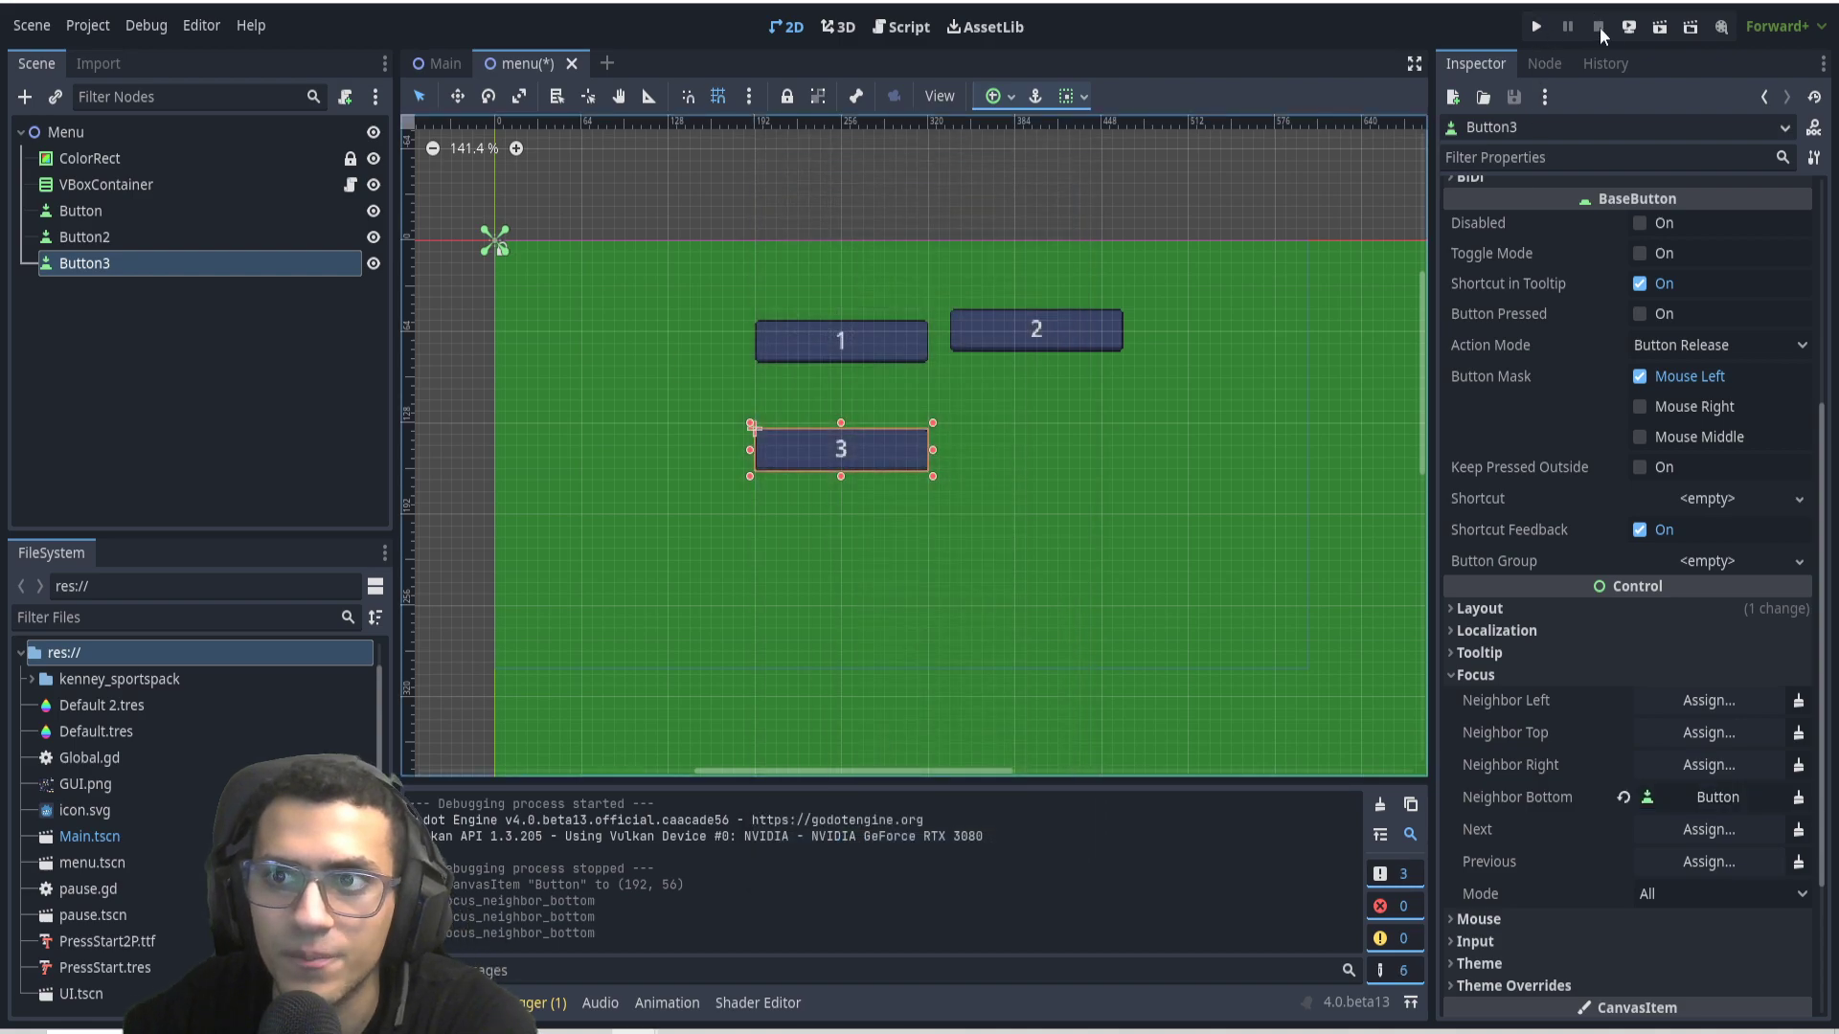
left_click(1678, 30)
left_click(1186, 293)
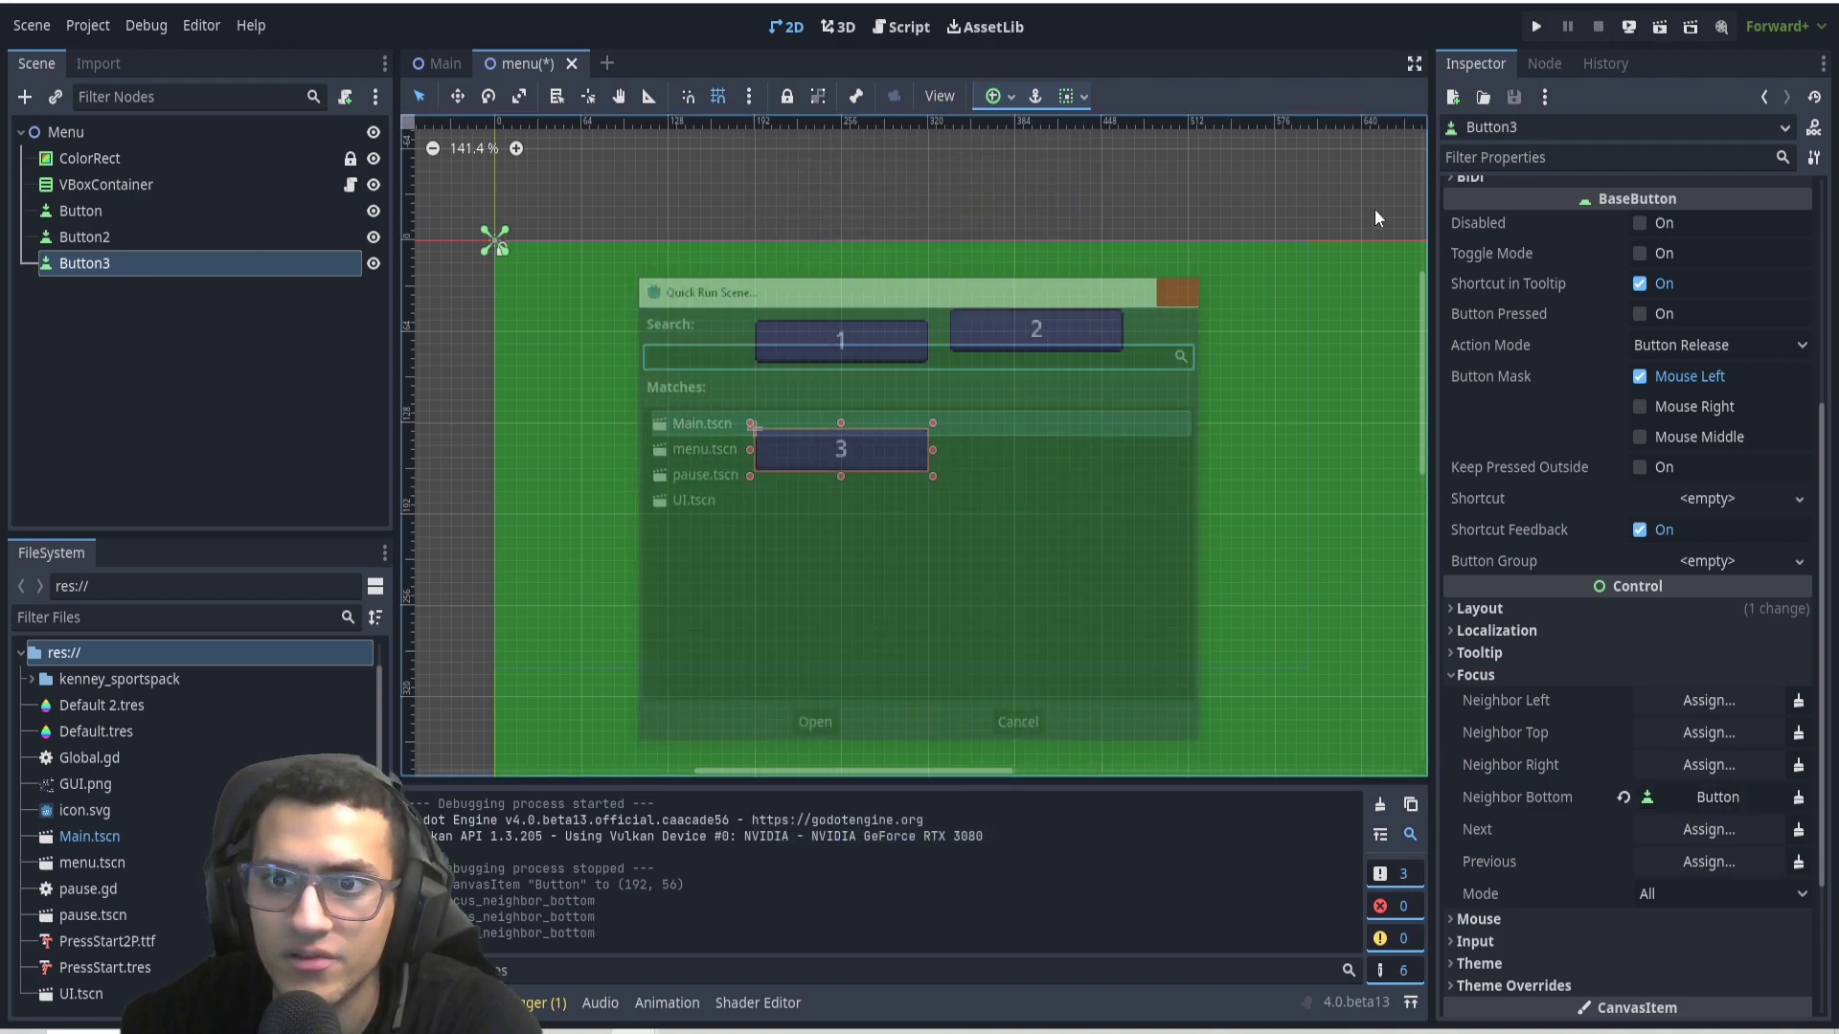
Save and run the menu scene, then try Tab, Left and Right on the buttons.
left_click(1658, 29)
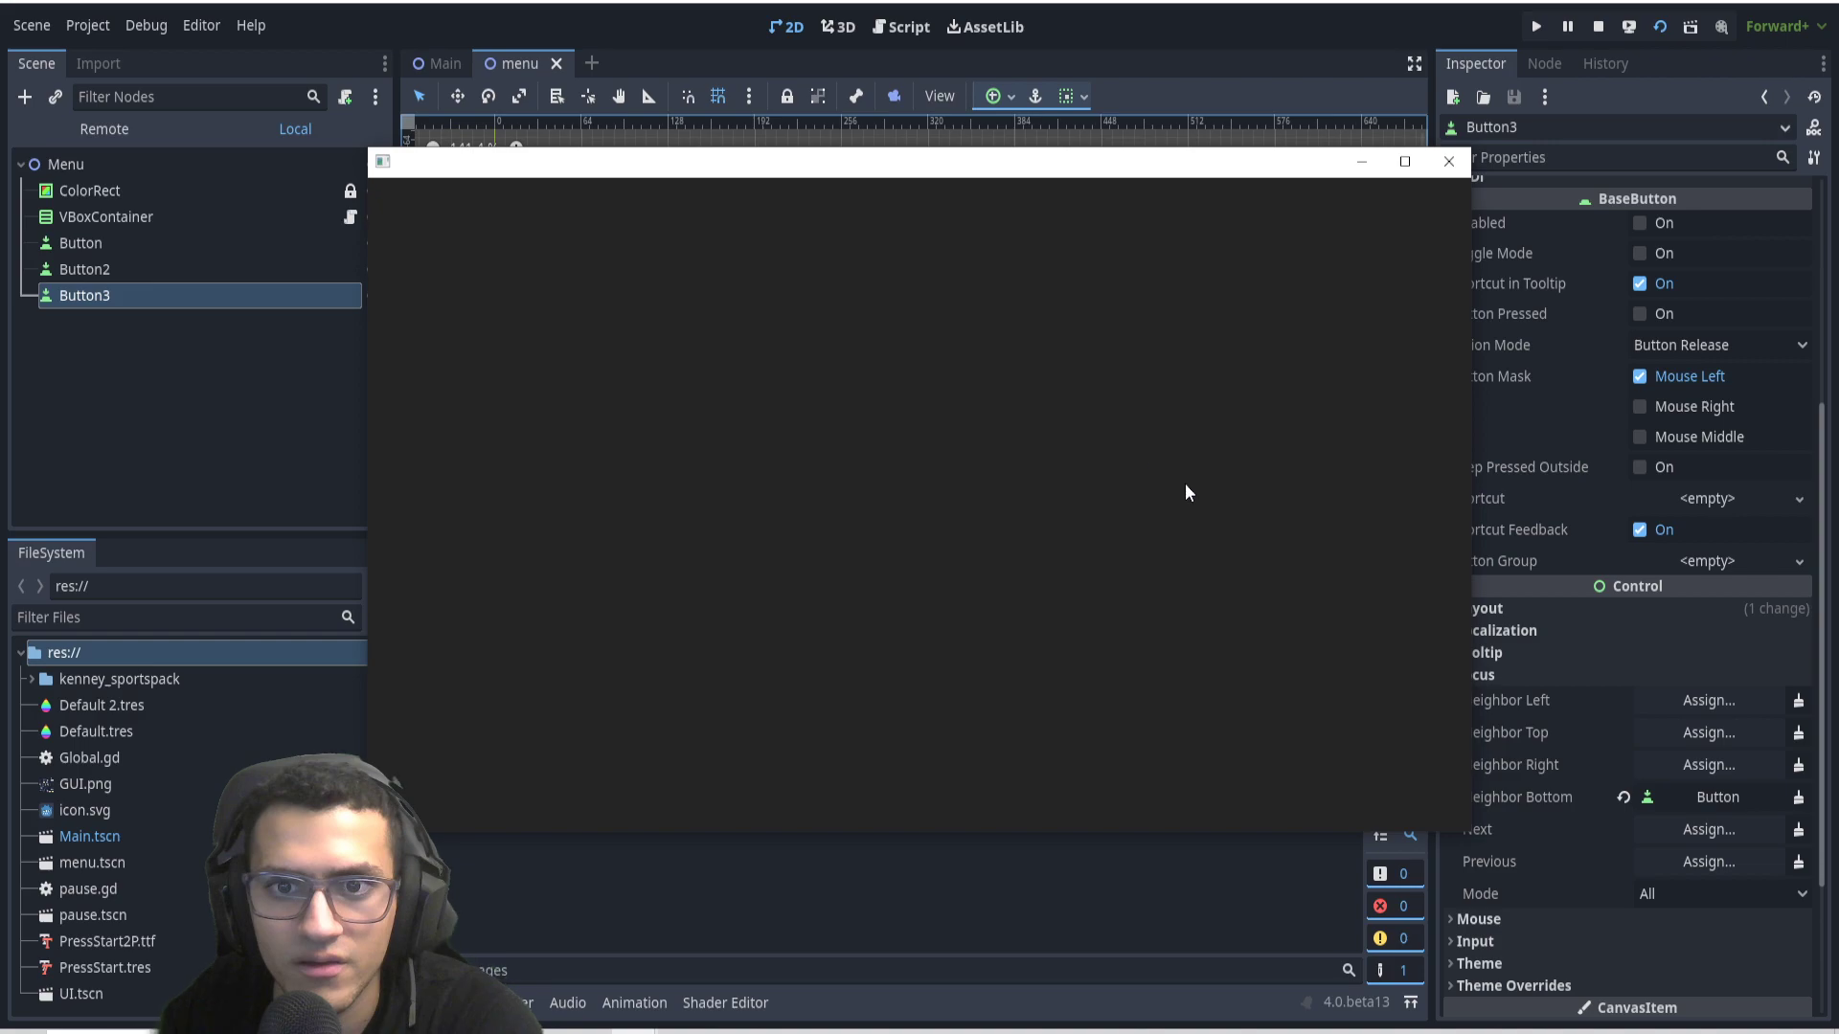
key("Tab")
key("Tab")
key("Tab")
key("Tab")
key("Left")
key("Right")
key("Left")
Cycle focus through buttons 1, 2 and 3 with Down, close the game, and select Button2.
key("Down")
key("Down")
key("Down")
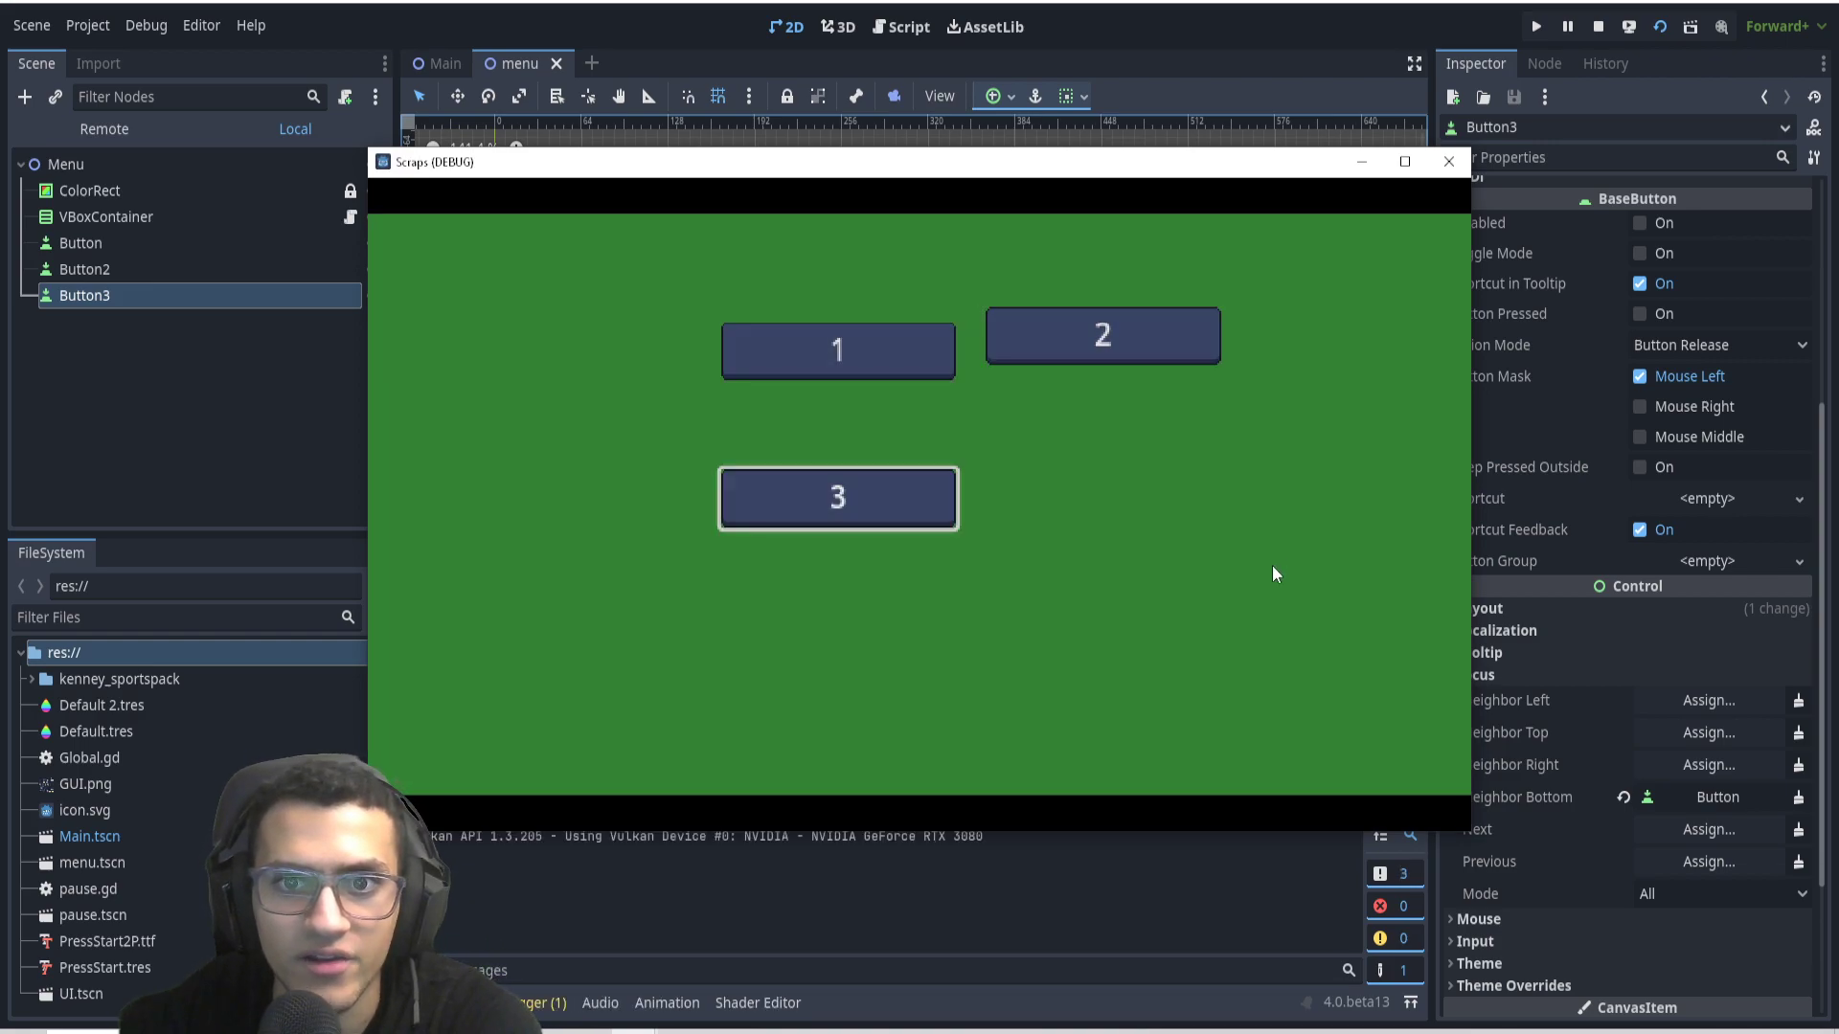
key("Down")
key("Right")
key("Down")
key("Down")
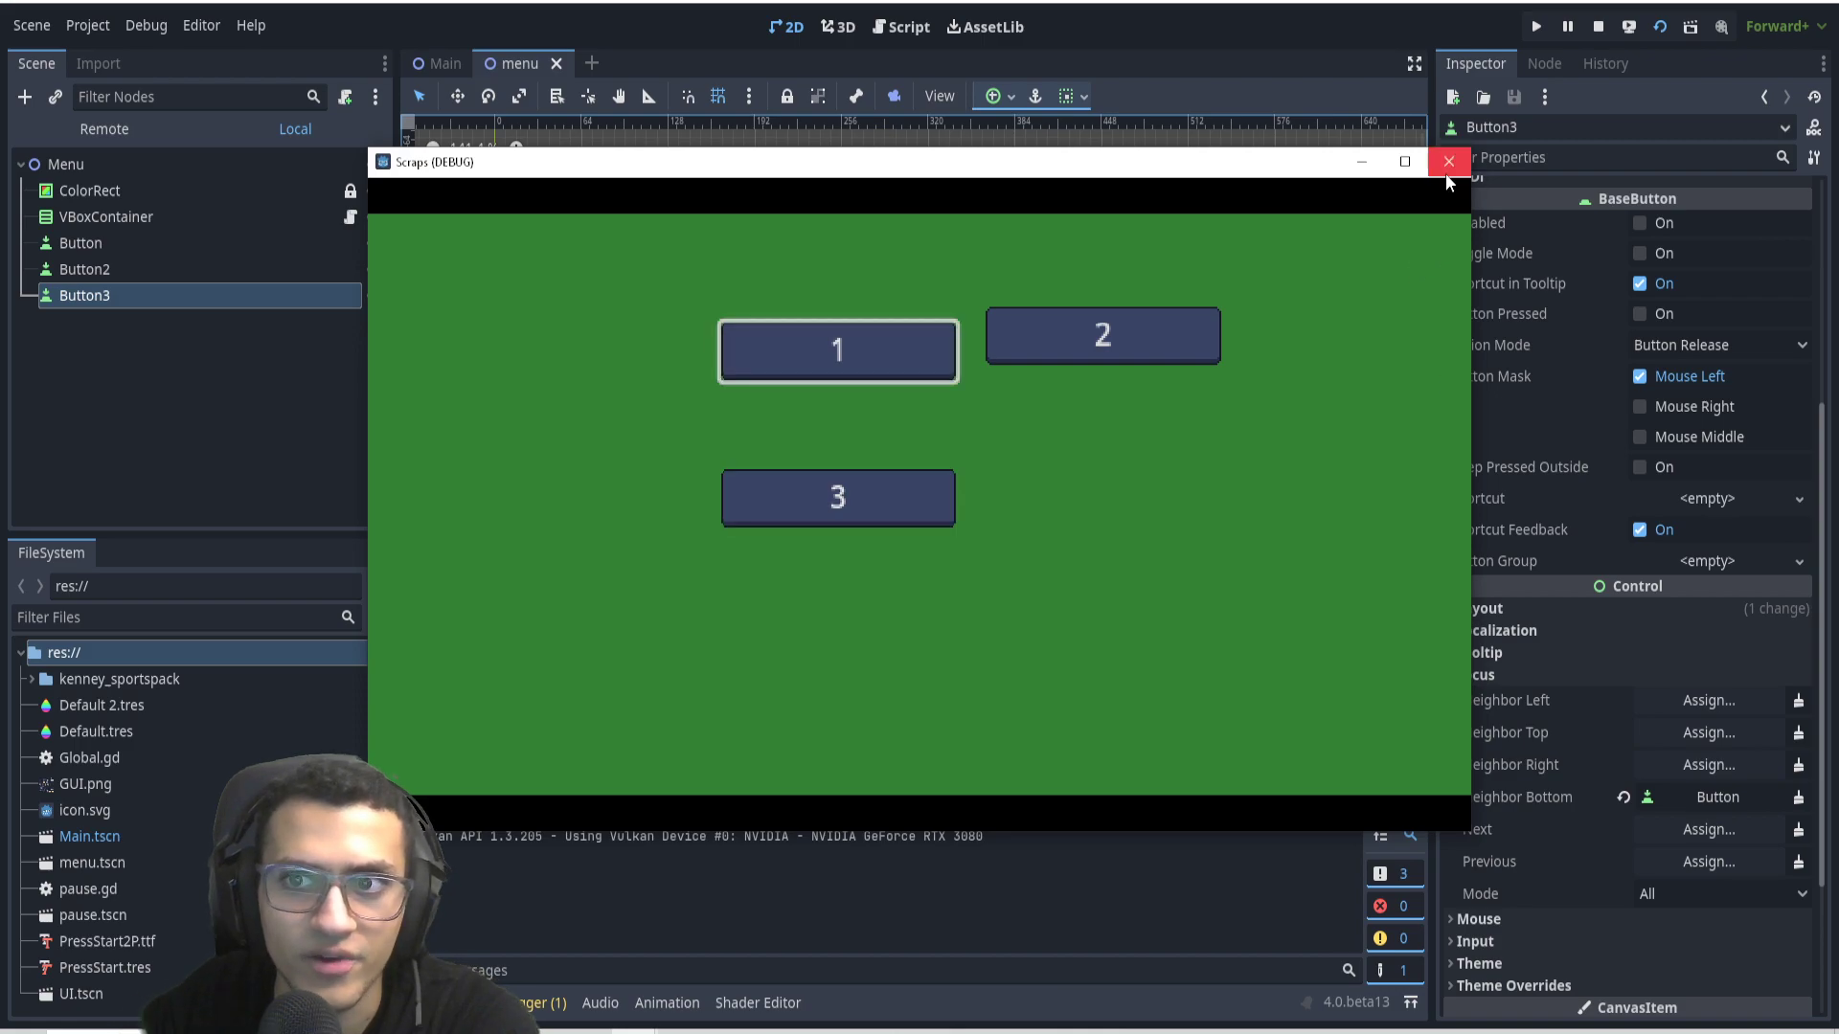
left_click(1448, 163)
left_click(84, 237)
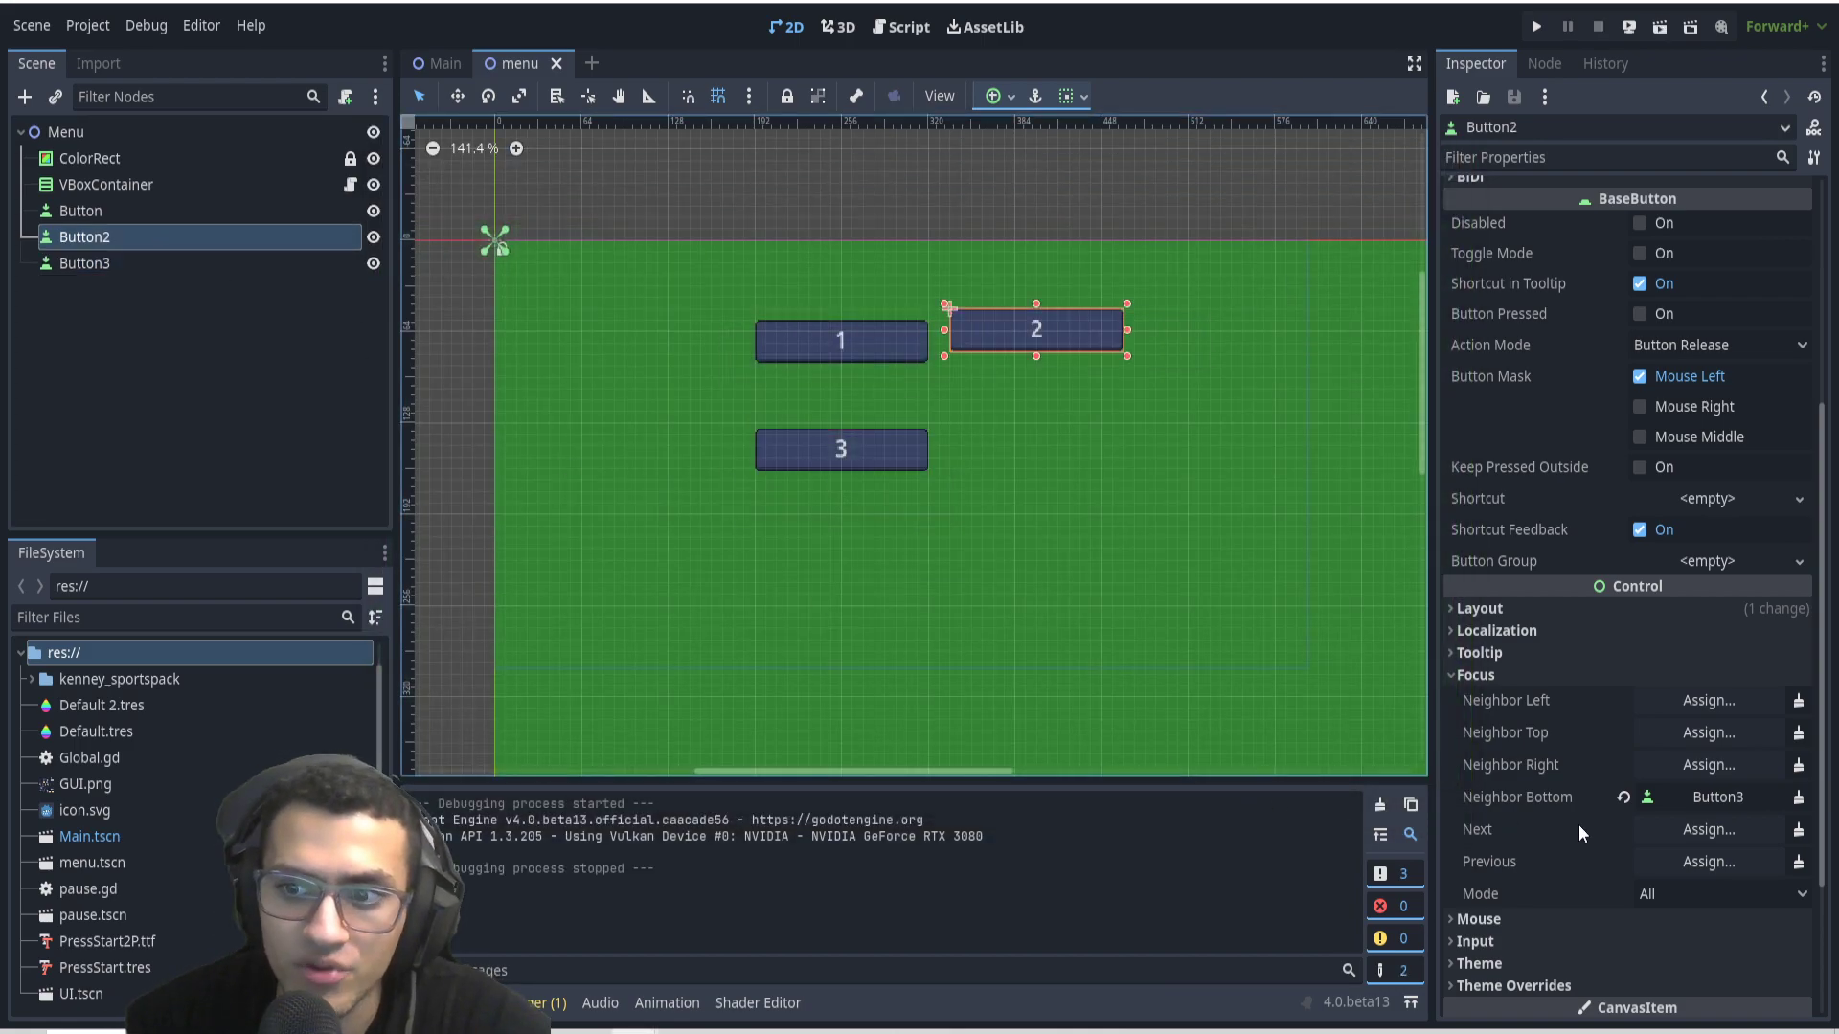